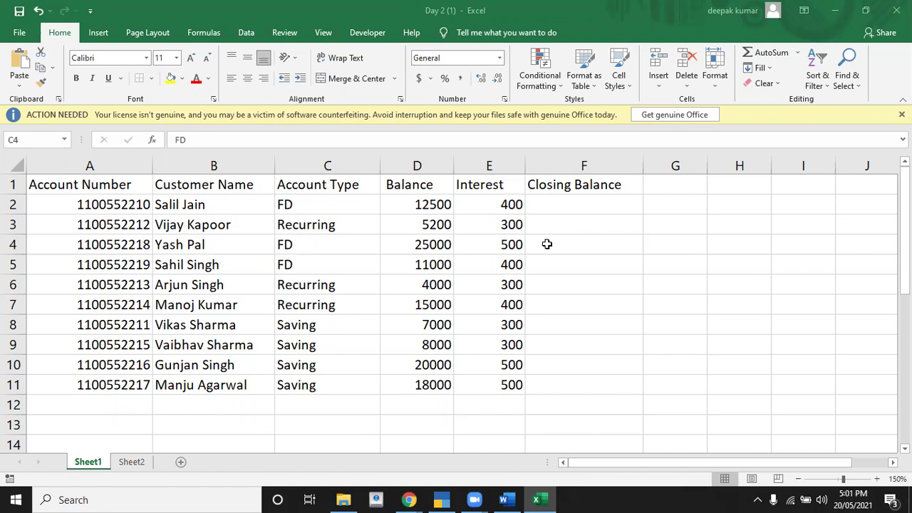
Insert two blank rows at rows 4–5 of the table
{"action": "key", "text": "F2"}
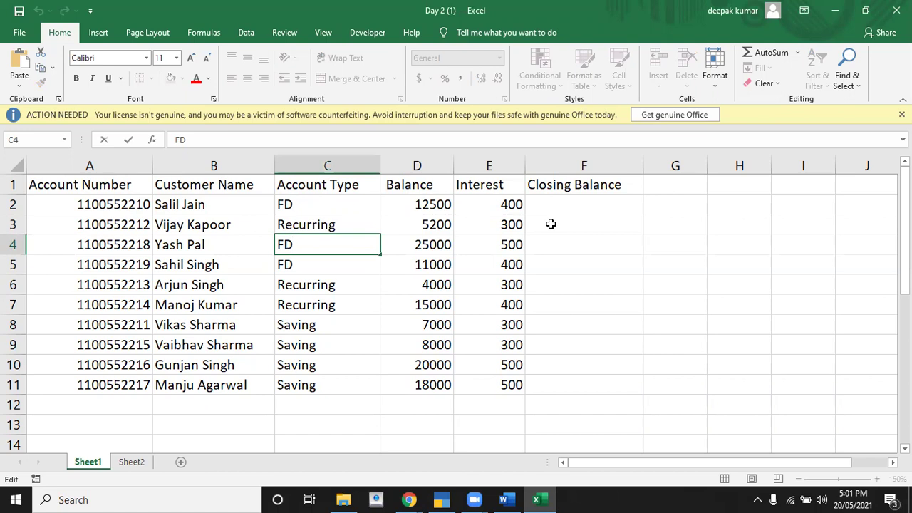
{"action": "left_click", "coordinate": [357, 287]}
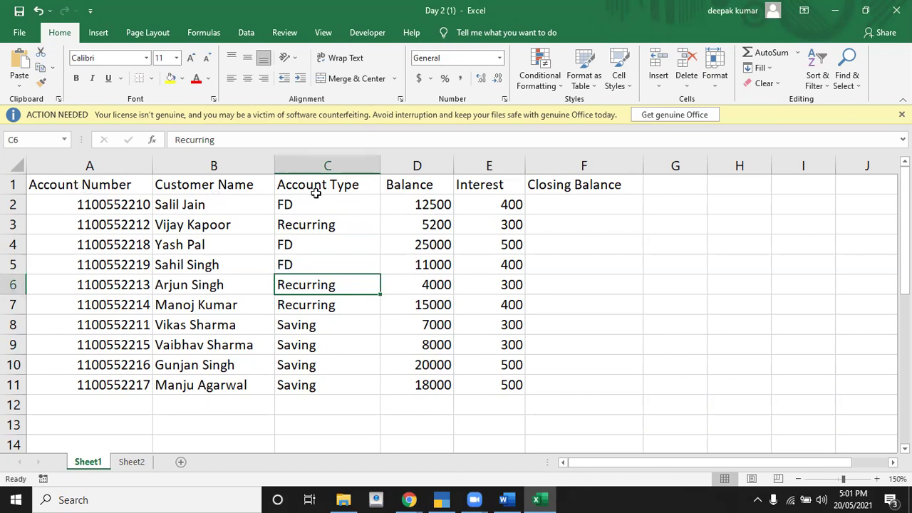
{"action": "left_click", "coordinate": [592, 185]}
{"action": "left_click", "coordinate": [581, 218]}
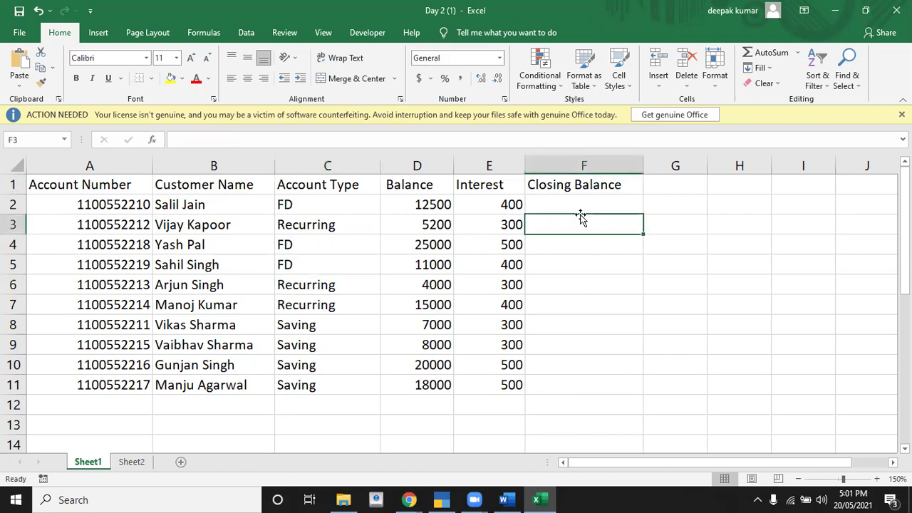
{"action": "key", "text": "Down"}
{"action": "key", "text": "Down"}
{"action": "key", "text": "Down"}
{"action": "key", "text": "Down"}
{"action": "key", "text": "Down"}
{"action": "key", "text": "Down"}
{"action": "key", "text": "Down"}
{"action": "key", "text": "Down"}
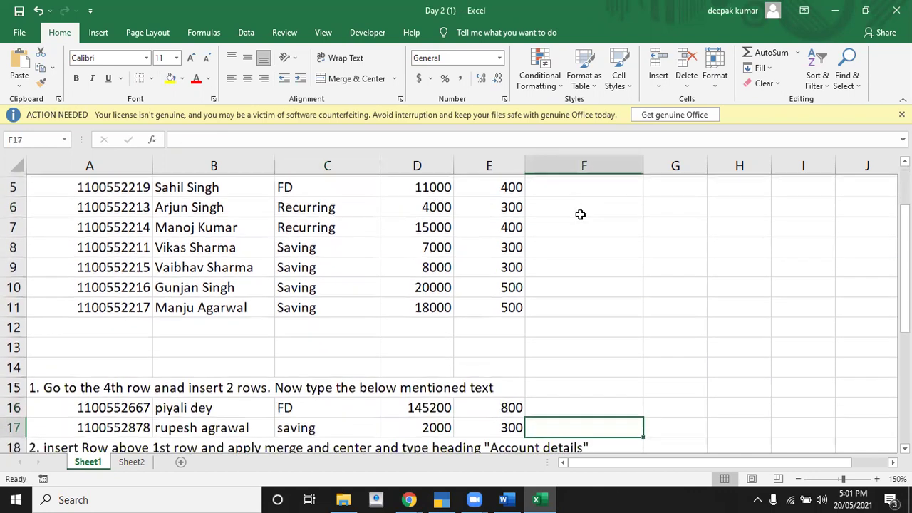
{"action": "key", "text": "Down"}
{"action": "key", "text": "Left"}
{"action": "key", "text": "Left"}
{"action": "key", "text": "Left"}
{"action": "key", "text": "Left"}
{"action": "key", "text": "Up"}
{"action": "key", "text": "Up"}
{"action": "key", "text": "Up"}
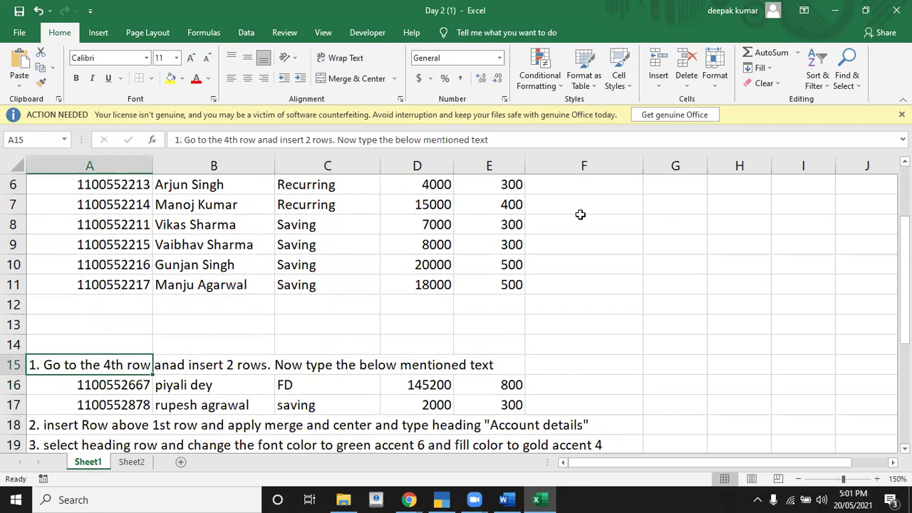
{"action": "key", "text": "Up"}
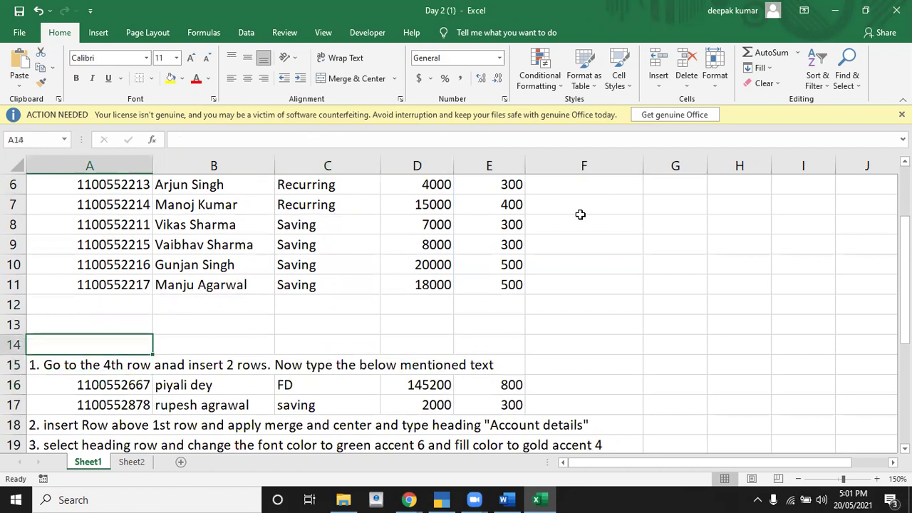
{"action": "key", "text": "ctrl+Home"}
{"action": "key", "text": "Down"}
{"action": "key", "text": "Down"}
{"action": "key", "text": "Down"}
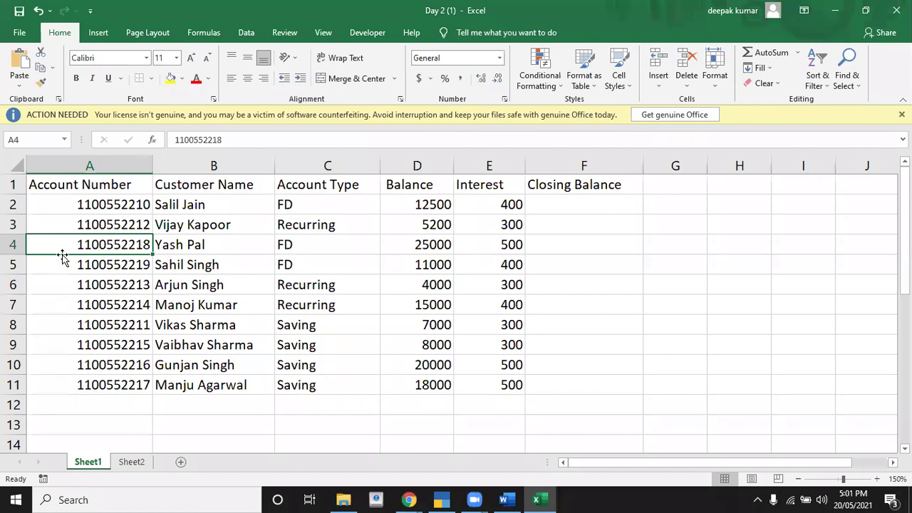
{"action": "left_click", "coordinate": [13, 244]}
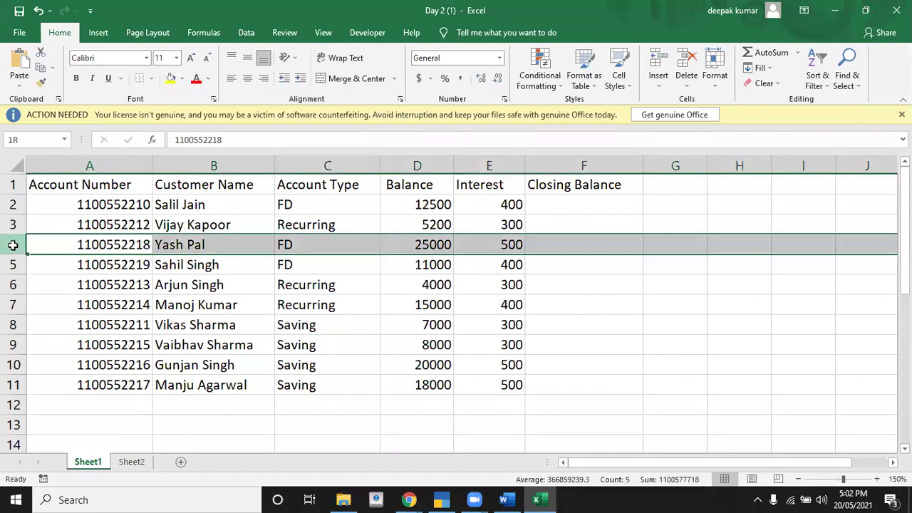
{"action": "left_click_drag", "start_coordinate": [13, 245], "coordinate": [11, 262]}
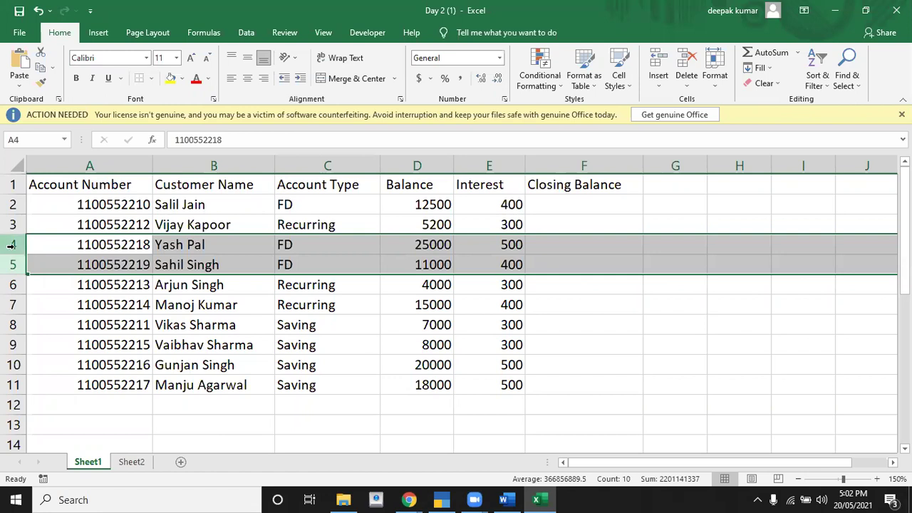
{"action": "right_click", "coordinate": [12, 245]}
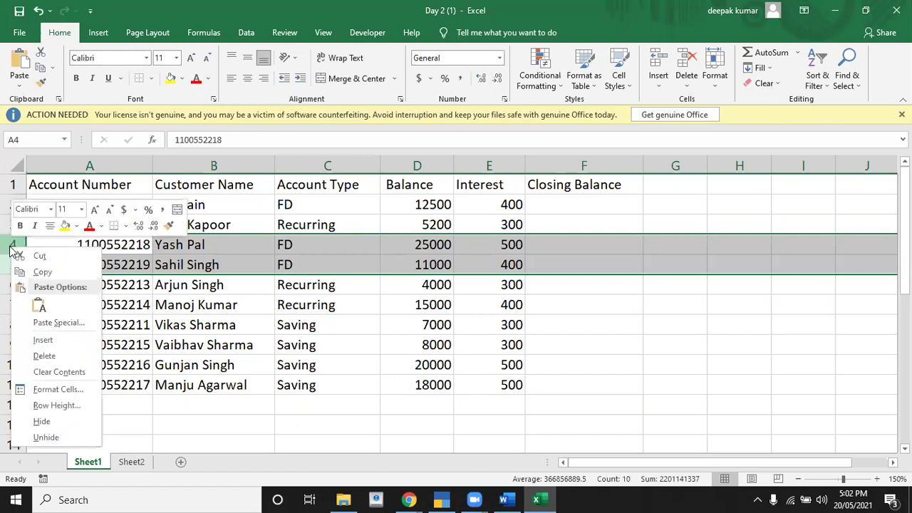
{"action": "left_click", "coordinate": [43, 341]}
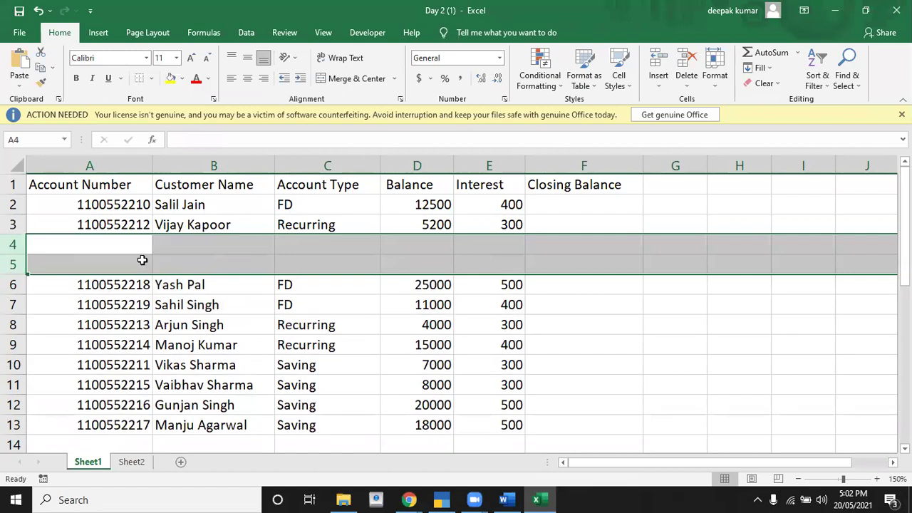
Copy the two extra account records in A18:E19 below the table
{"action": "left_click", "coordinate": [185, 247]}
{"action": "key", "text": "Down"}
{"action": "key", "text": "Down"}
{"action": "key", "text": "Down"}
{"action": "key", "text": "Down"}
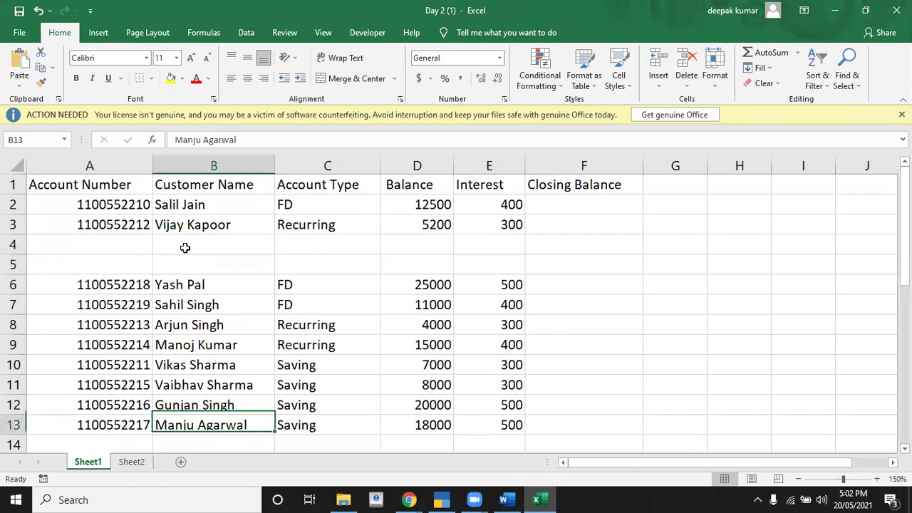
{"action": "key", "text": "Down"}
{"action": "key", "text": "Down"}
{"action": "key", "text": "Down"}
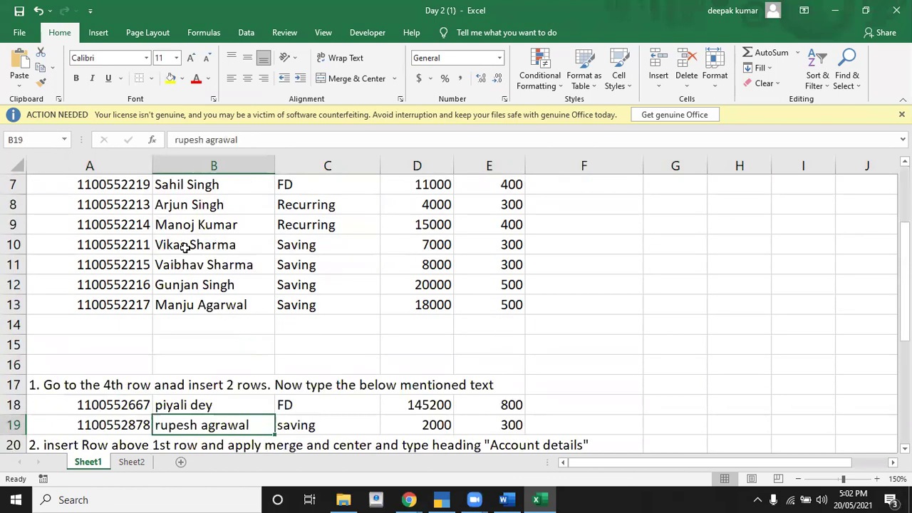
{"action": "key", "text": "Down"}
{"action": "key", "text": "Up"}
{"action": "key", "text": "Up"}
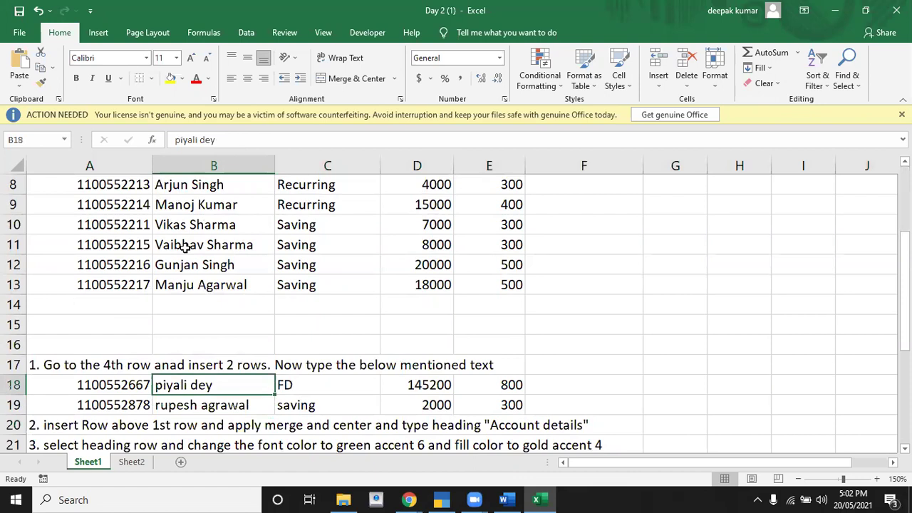
{"action": "key", "text": "Left"}
{"action": "key", "text": "shift+Right"}
{"action": "key", "text": "shift+Right"}
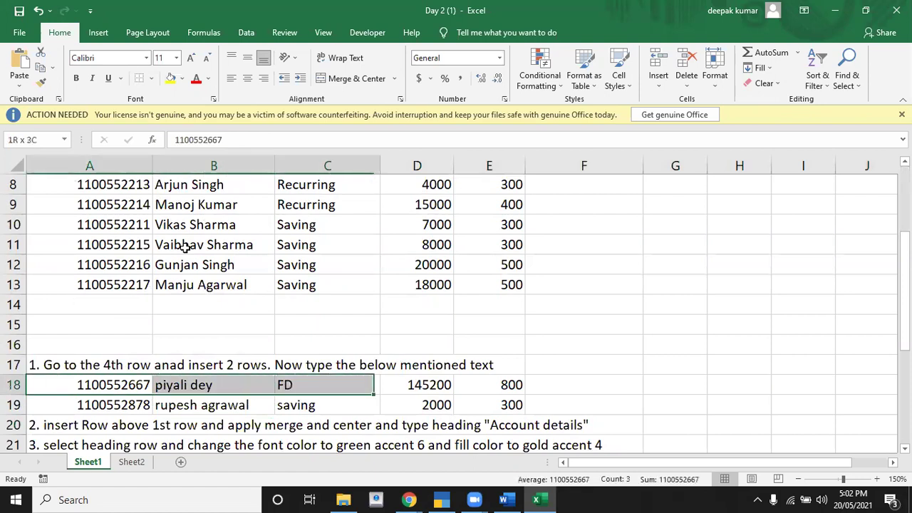
{"action": "key", "text": "shift+Right"}
{"action": "key", "text": "shift+Right"}
{"action": "key", "text": "shift+Down"}
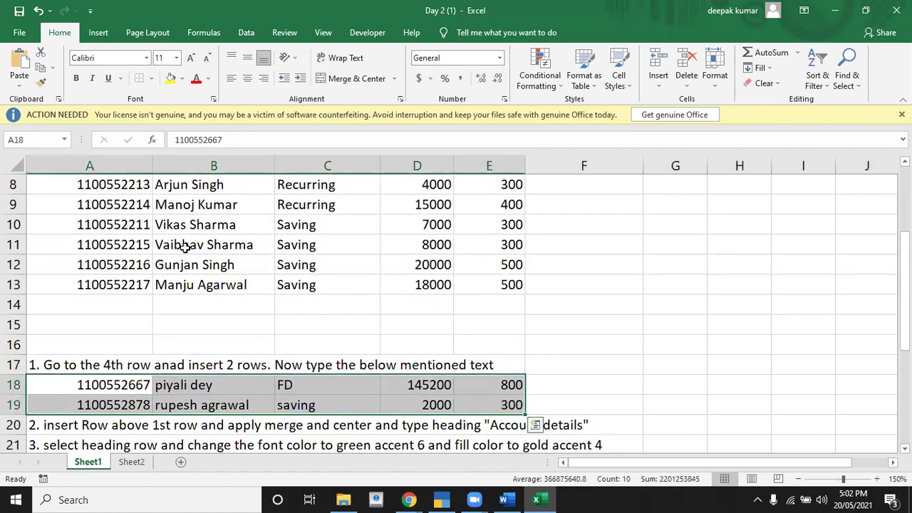
{"action": "key", "text": "ctrl+c"}
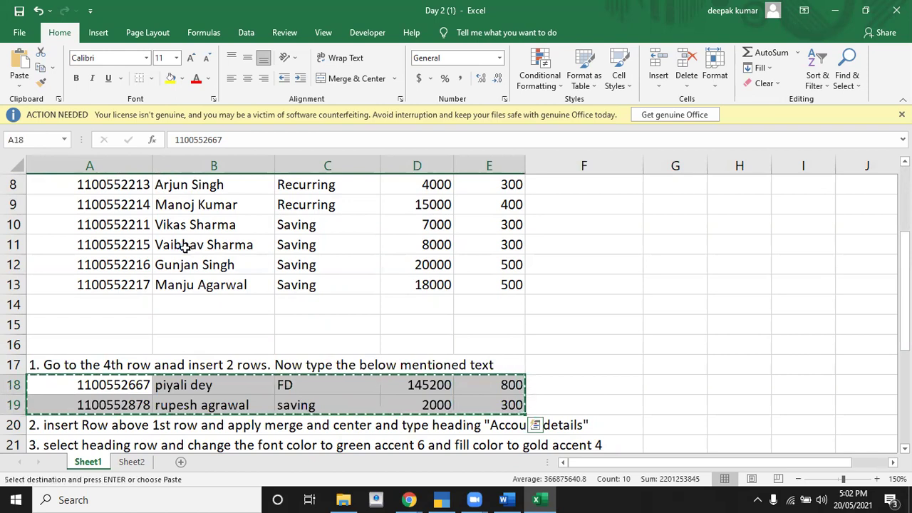
Paste the FD 145200 and saving 2000 records into the new rows 4–5
{"action": "key", "text": "Up"}
{"action": "key", "text": "Up"}
{"action": "key", "text": "Up"}
{"action": "key", "text": "Up"}
{"action": "key", "text": "Up"}
{"action": "key", "text": "Up"}
{"action": "key", "text": "Up"}
{"action": "key", "text": "Up"}
{"action": "key", "text": "Up"}
{"action": "key", "text": "Up"}
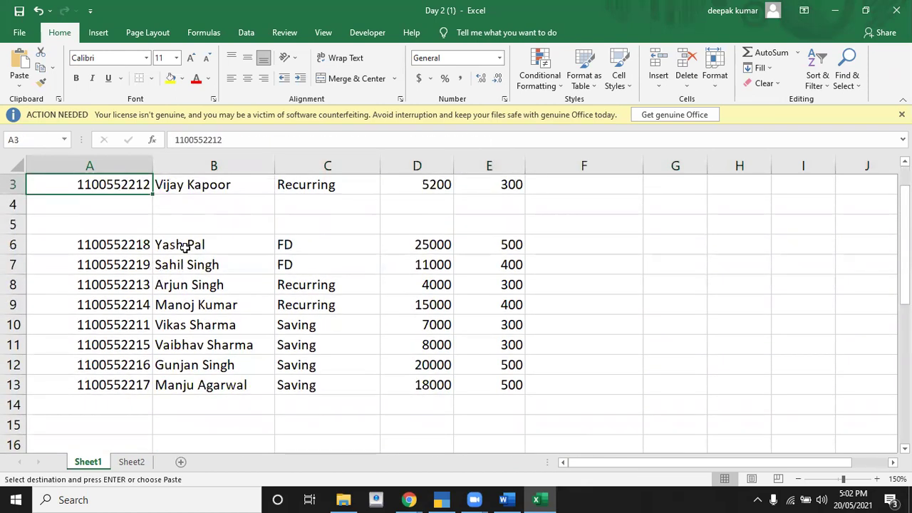
{"action": "key", "text": "Up"}
{"action": "key", "text": "ctrl+v"}
{"action": "key", "text": "Down"}
{"action": "key", "text": "Up"}
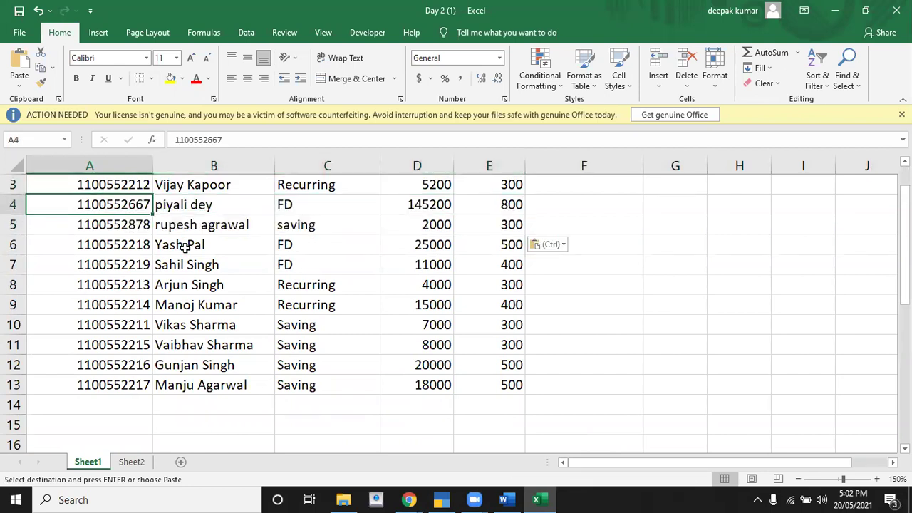
{"action": "key", "text": "Down"}
{"action": "key", "text": "Down"}
{"action": "key", "text": "Down"}
{"action": "key", "text": "Down"}
{"action": "key", "text": "Down"}
{"action": "key", "text": "Down"}
{"action": "key", "text": "Down"}
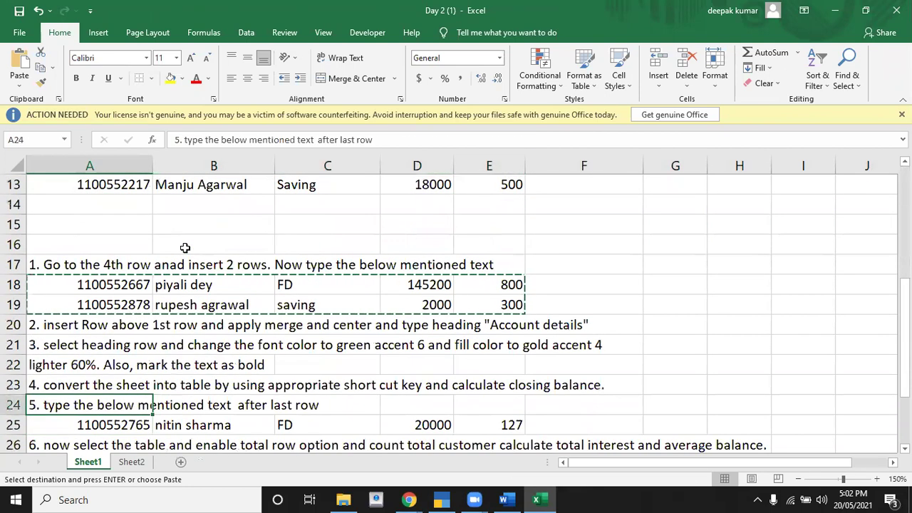
{"action": "key", "text": "Up"}
{"action": "key", "text": "Up"}
{"action": "key", "text": "Up"}
{"action": "key", "text": "Up"}
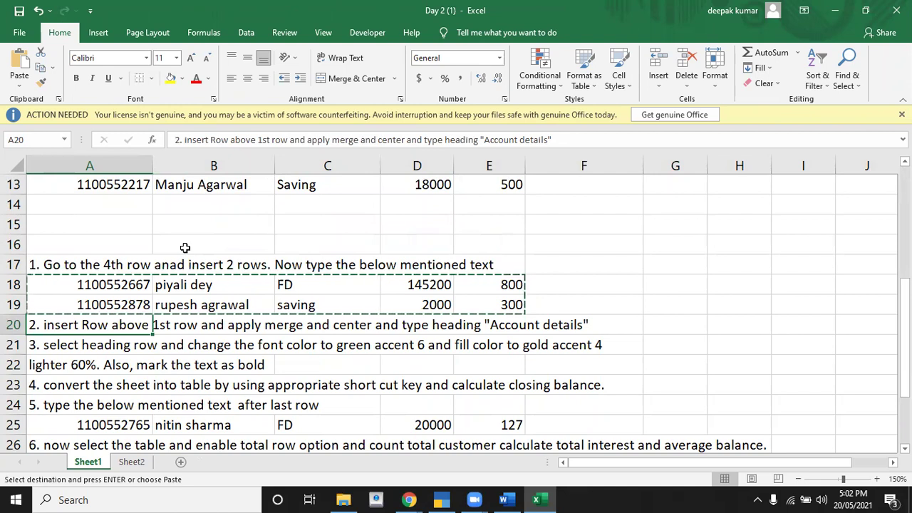
{"action": "key", "text": "Up"}
{"action": "key", "text": "Up"}
{"action": "key", "text": "Up"}
{"action": "key", "text": "Up"}
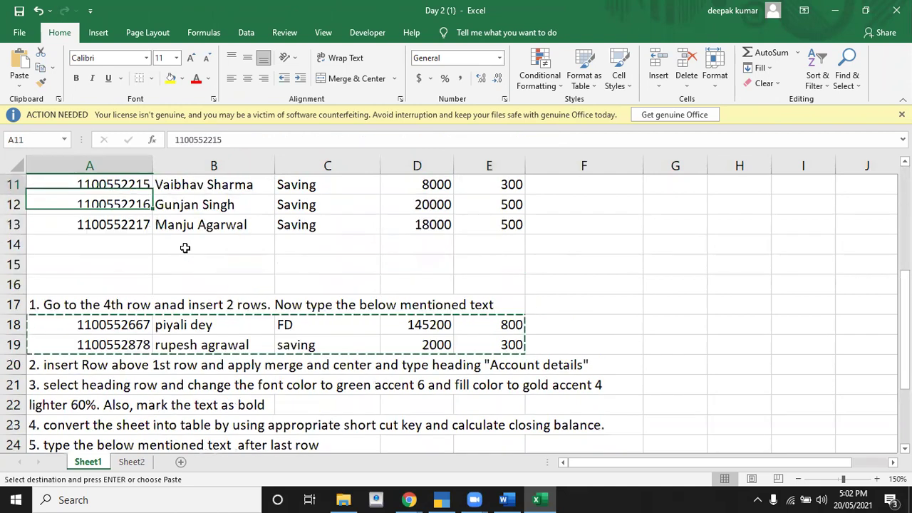
{"action": "key", "text": "Up"}
{"action": "key", "text": "Up"}
{"action": "key", "text": "Up"}
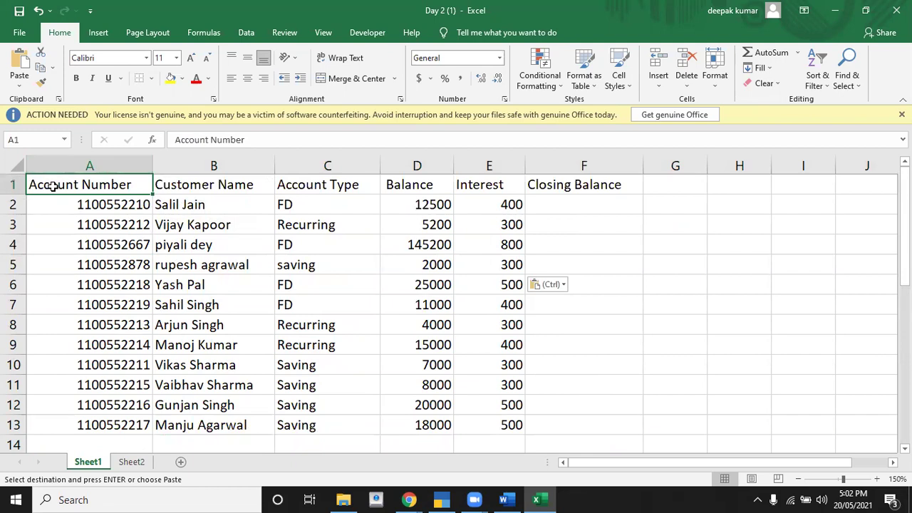
Insert a blank row above the column headers
{"action": "left_click", "coordinate": [11, 185]}
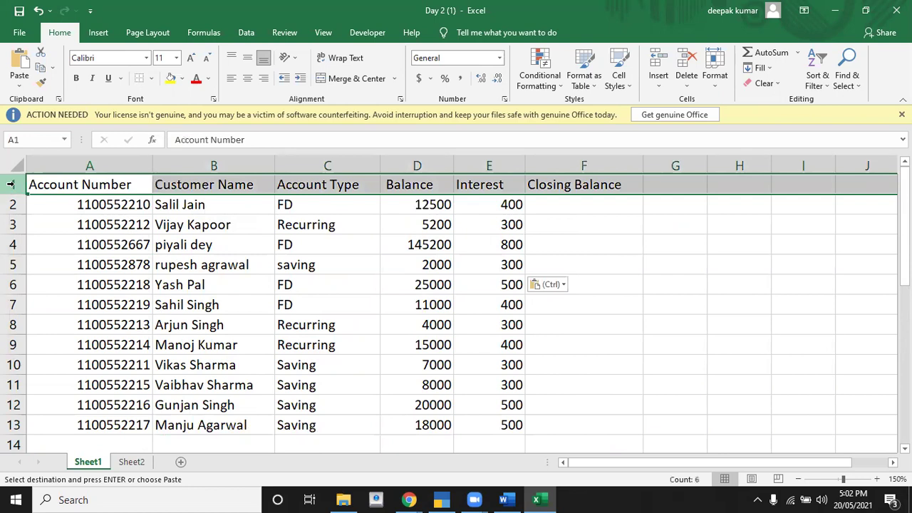
{"action": "right_click", "coordinate": [11, 185]}
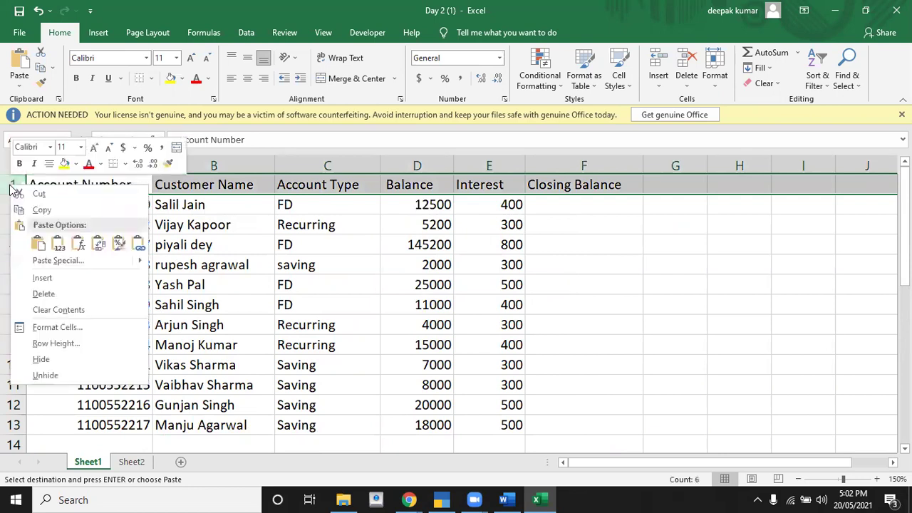
{"action": "left_click", "coordinate": [46, 277]}
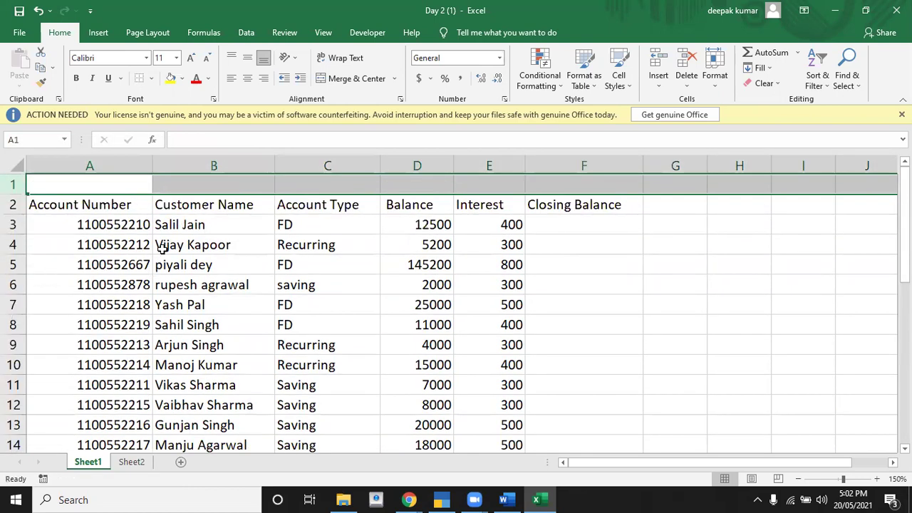
{"action": "left_click", "coordinate": [161, 247]}
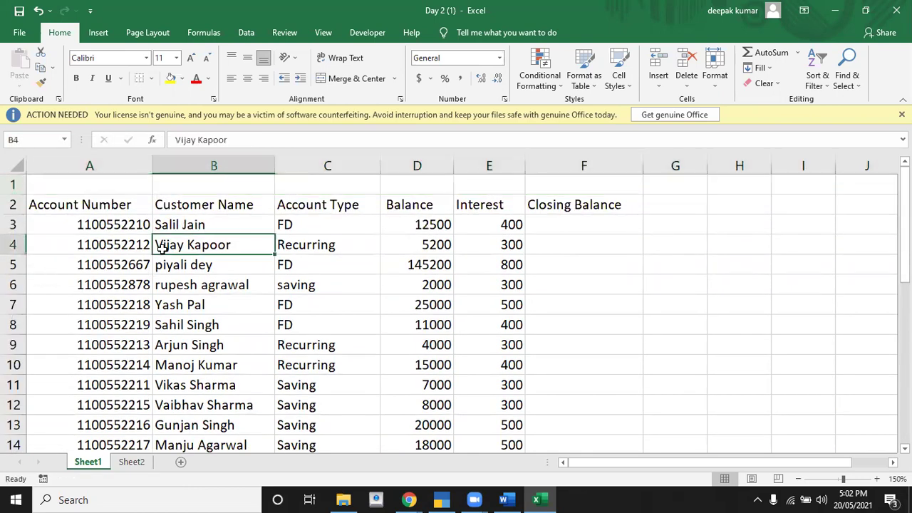
Merge and centre A1:F1 and enter the heading 'ACCOUNT DETAILS'
{"action": "left_click", "coordinate": [90, 188]}
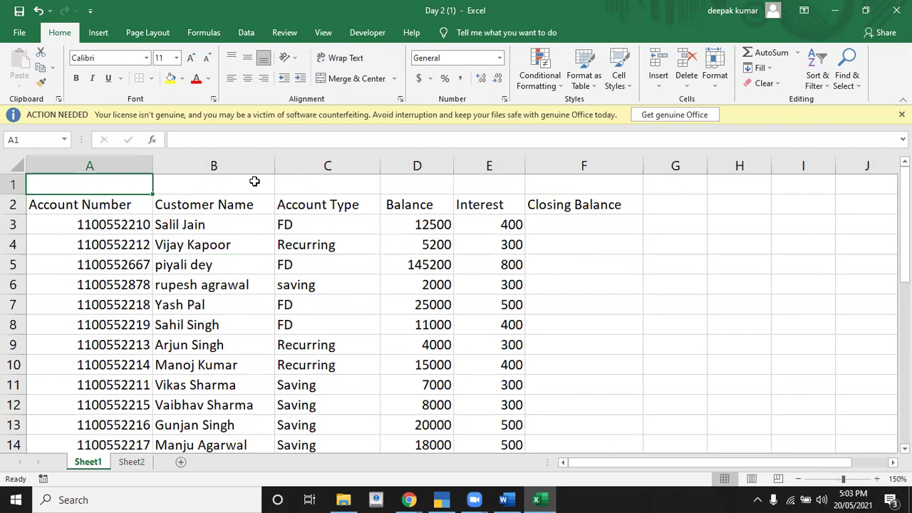
{"action": "key", "text": "shift+Right"}
{"action": "key", "text": "shift+Right"}
{"action": "key", "text": "shift+Right"}
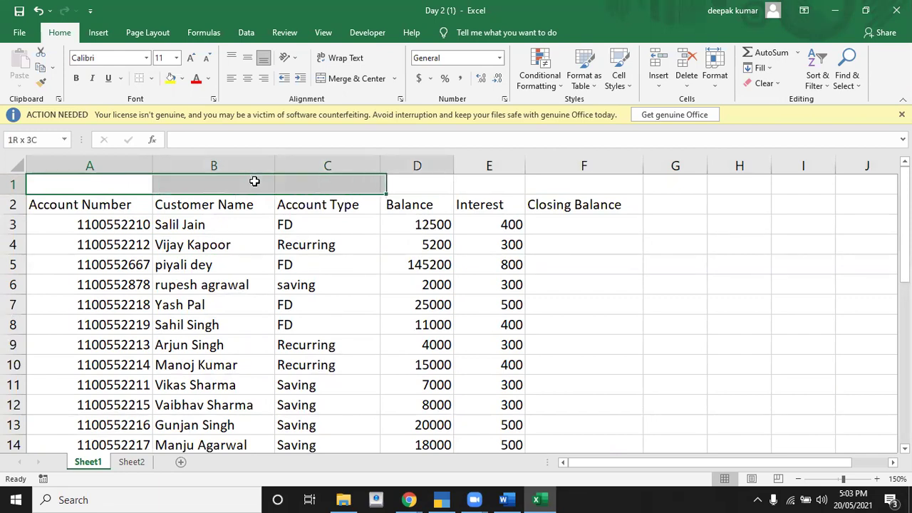
{"action": "key", "text": "shift+Right"}
{"action": "key", "text": "shift+Right"}
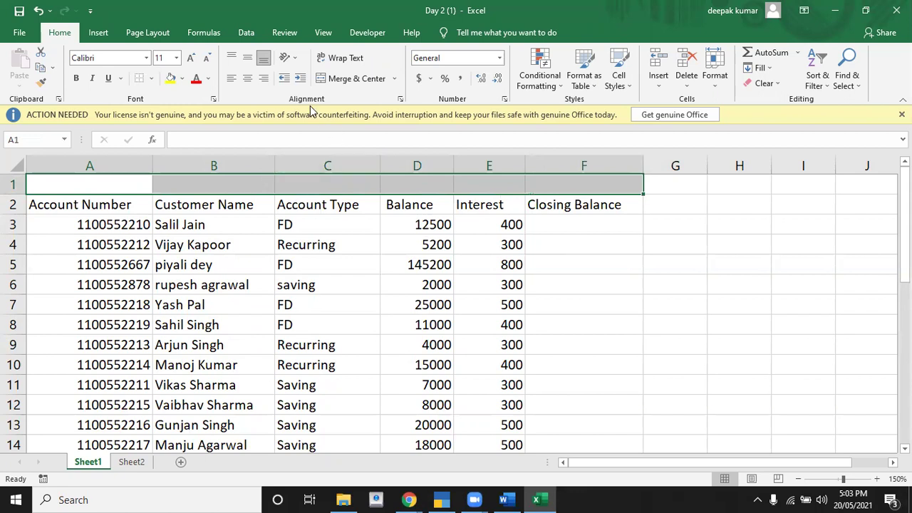
{"action": "left_click", "coordinate": [357, 79]}
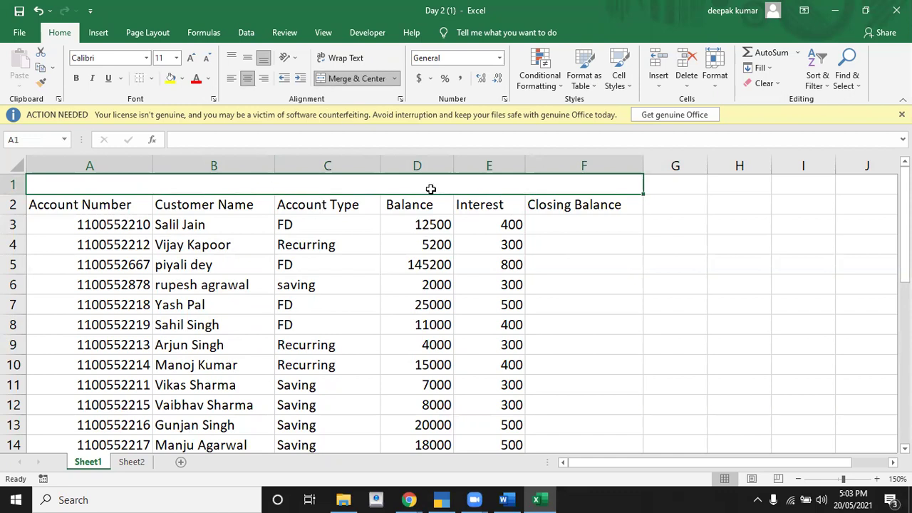
{"action": "key", "text": "Down"}
{"action": "key", "text": "Down"}
{"action": "key", "text": "Down"}
{"action": "key", "text": "Down"}
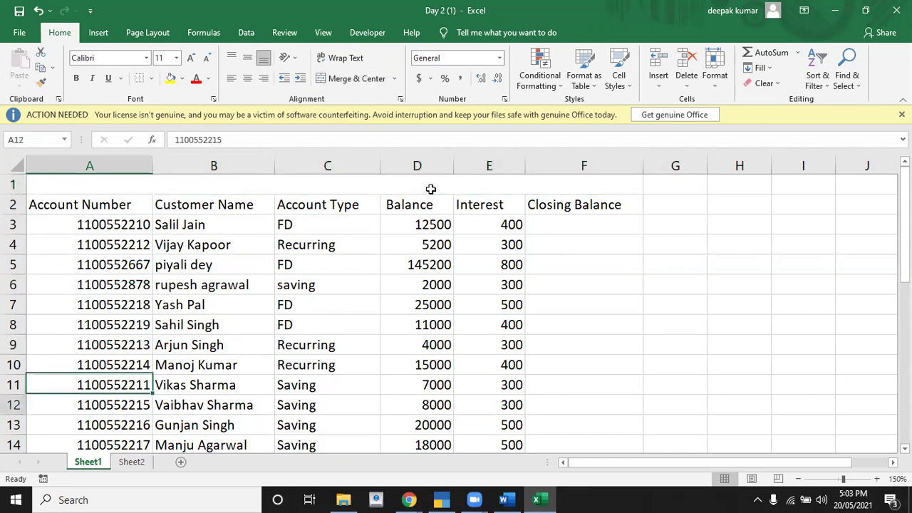
{"action": "key", "text": "Down"}
{"action": "key", "text": "Down"}
{"action": "key", "text": "Down"}
{"action": "key", "text": "Down"}
{"action": "key", "text": "Down"}
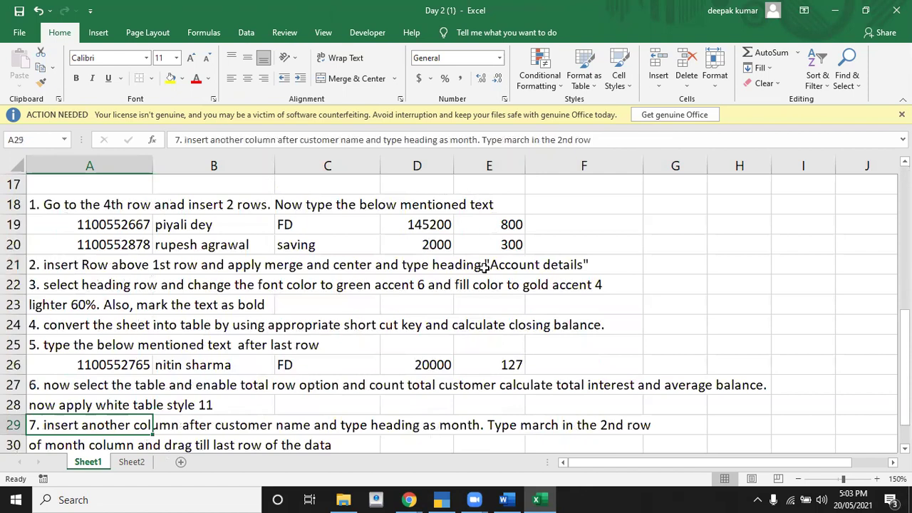
{"action": "key", "text": "Up"}
{"action": "key", "text": "Up"}
{"action": "key", "text": "Up"}
{"action": "key", "text": "Up"}
{"action": "key", "text": "Up"}
{"action": "key", "text": "Up"}
{"action": "key", "text": "Up"}
{"action": "key", "text": "Up"}
{"action": "key", "text": "Up"}
{"action": "key", "text": "Up"}
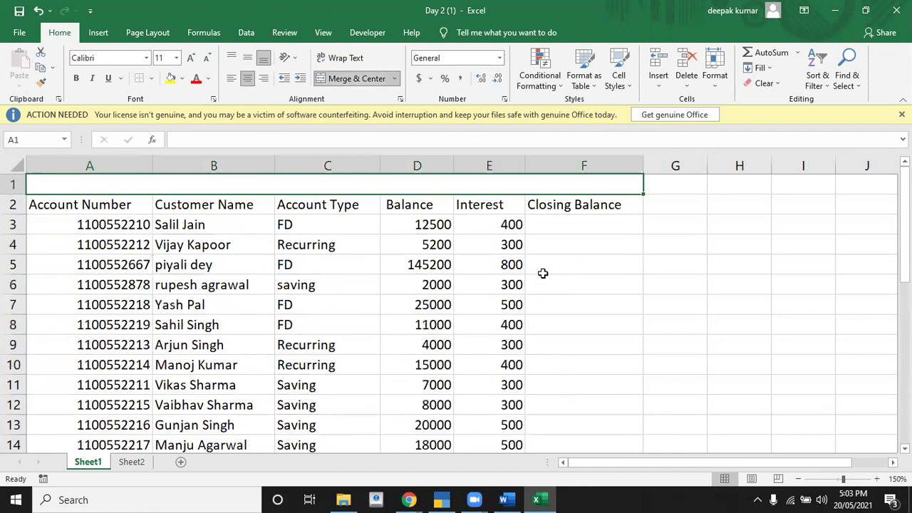
{"action": "type", "text": "ACCOUNT DETAIL"}
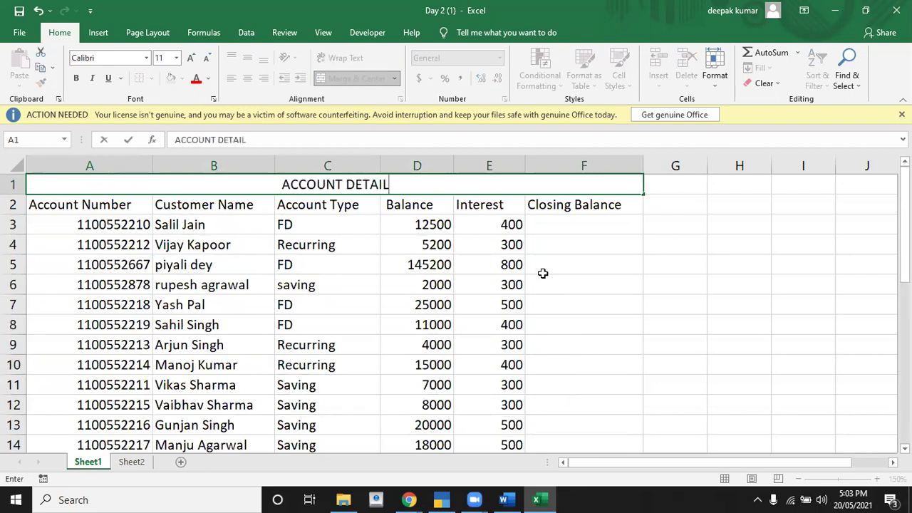
{"action": "type", "text": "S"}
{"action": "key", "text": "Return"}
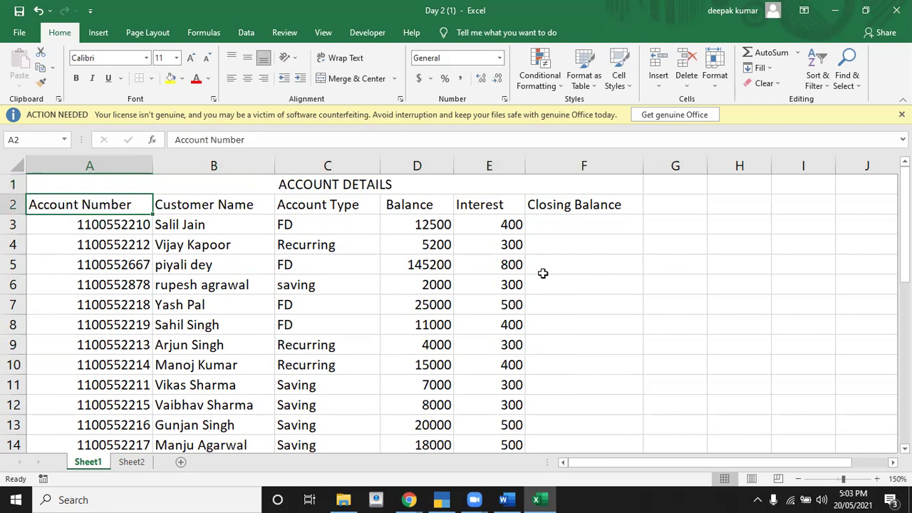
{"action": "key", "text": "Down"}
{"action": "key", "text": "Down"}
{"action": "key", "text": "Down"}
{"action": "key", "text": "Down"}
{"action": "key", "text": "Down"}
{"action": "key", "text": "Down"}
{"action": "key", "text": "Down"}
{"action": "key", "text": "Down"}
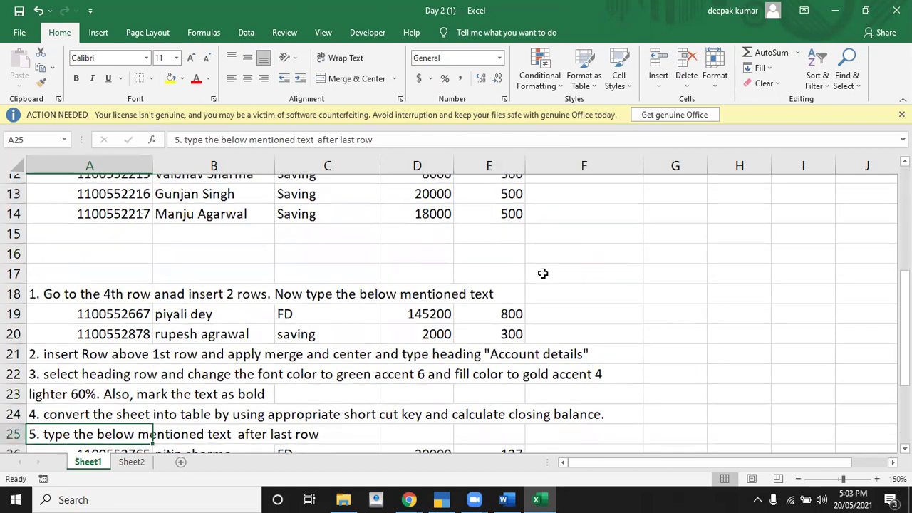
Colour the ACCOUNT DETAILS heading text Green, Accent 6
{"action": "key", "text": "Up"}
{"action": "key", "text": "Up"}
{"action": "key", "text": "Up"}
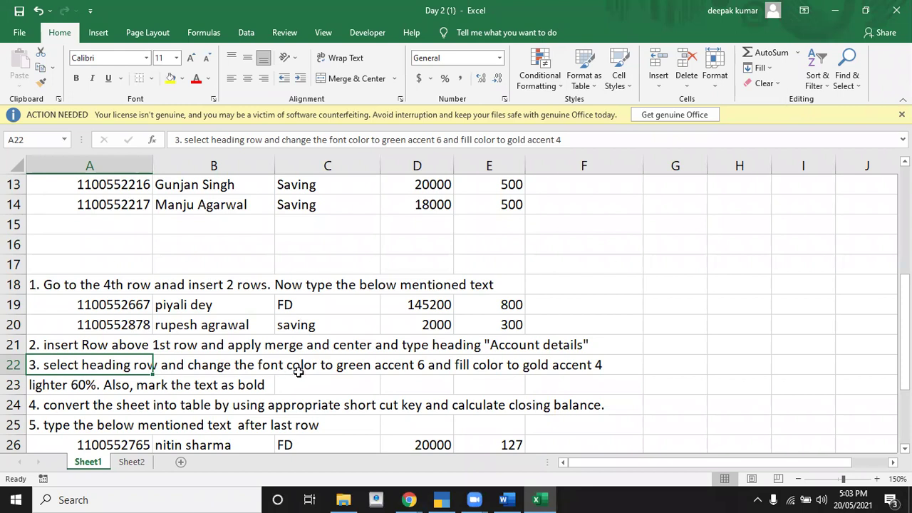
{"action": "key", "text": "Up"}
{"action": "key", "text": "Up"}
{"action": "key", "text": "Up"}
{"action": "key", "text": "Up"}
{"action": "key", "text": "Up"}
{"action": "key", "text": "Up"}
{"action": "key", "text": "Up"}
{"action": "key", "text": "Up"}
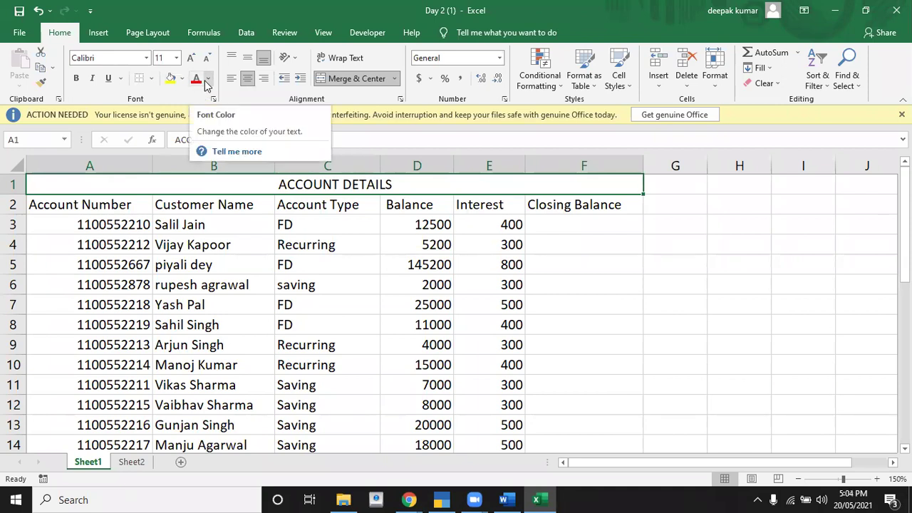
{"action": "left_click", "coordinate": [208, 80]}
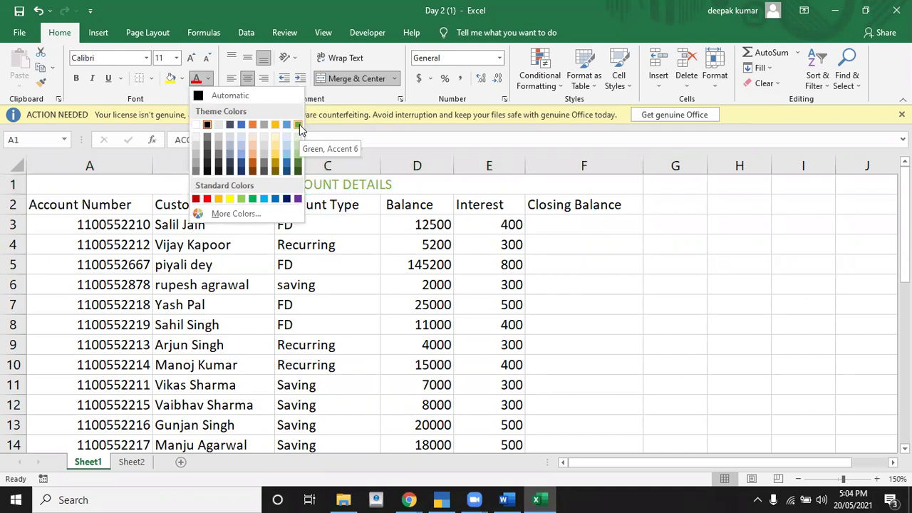
{"action": "left_click", "coordinate": [299, 124]}
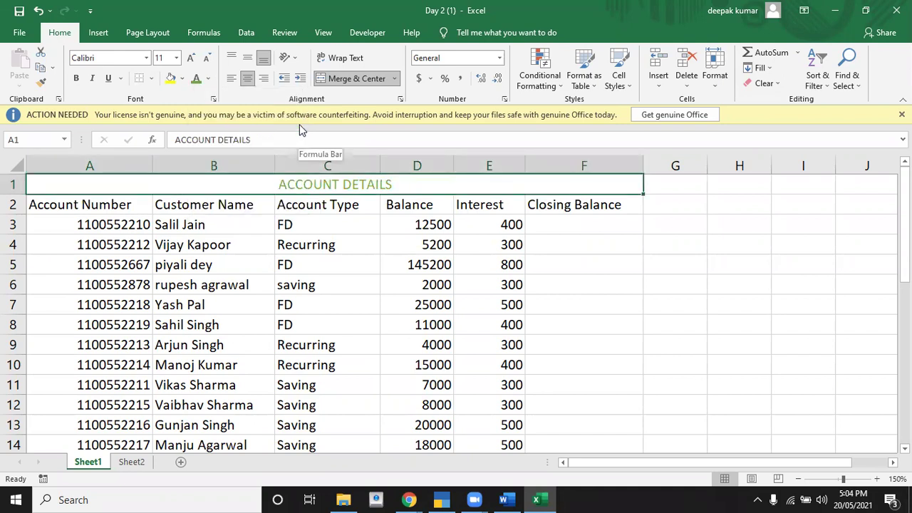
{"action": "key", "text": "Down"}
{"action": "key", "text": "Down"}
{"action": "key", "text": "Down"}
{"action": "key", "text": "Down"}
{"action": "key", "text": "Down"}
{"action": "key", "text": "Down"}
{"action": "key", "text": "Down"}
{"action": "key", "text": "Down"}
{"action": "key", "text": "Down"}
{"action": "key", "text": "Up"}
{"action": "key", "text": "Up"}
{"action": "key", "text": "Up"}
{"action": "key", "text": "Up"}
{"action": "key", "text": "Up"}
{"action": "key", "text": "Down"}
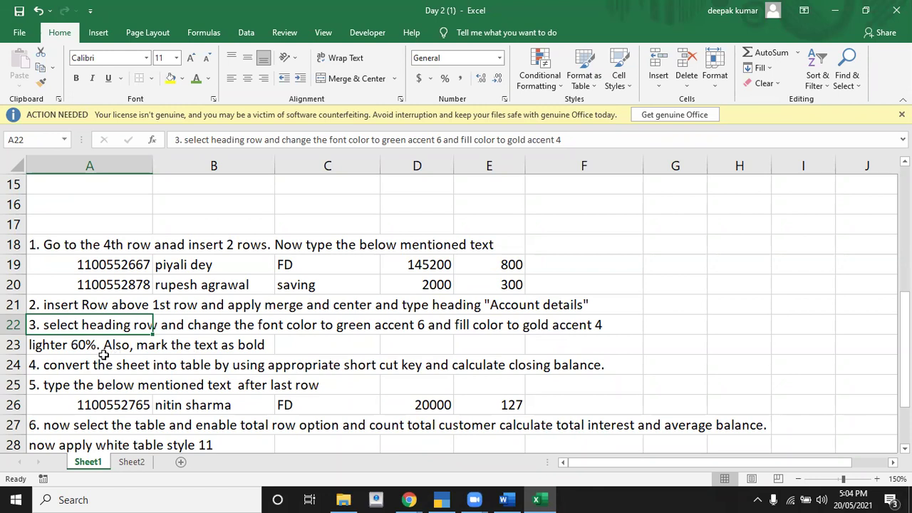
Fill the heading cell with Gold, Accent 4, Lighter 60%
{"action": "key", "text": "Up"}
{"action": "key", "text": "Up"}
{"action": "key", "text": "Up"}
{"action": "key", "text": "Up"}
{"action": "key", "text": "Up"}
{"action": "key", "text": "Up"}
{"action": "key", "text": "Up"}
{"action": "key", "text": "Up"}
{"action": "key", "text": "Up"}
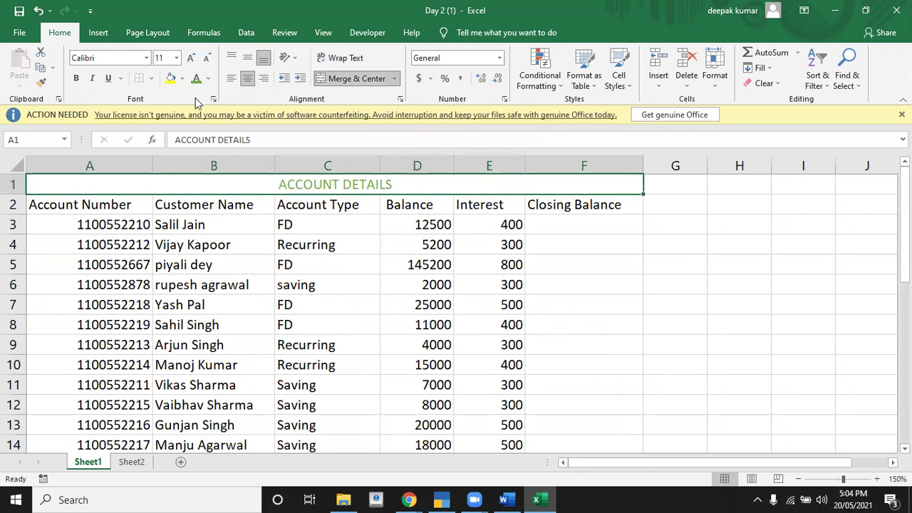
{"action": "left_click", "coordinate": [182, 80]}
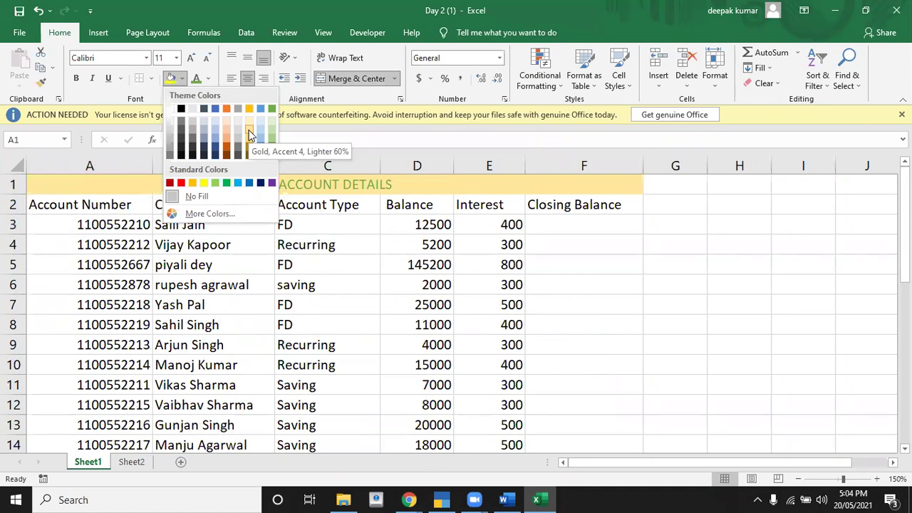
{"action": "left_click", "coordinate": [249, 129]}
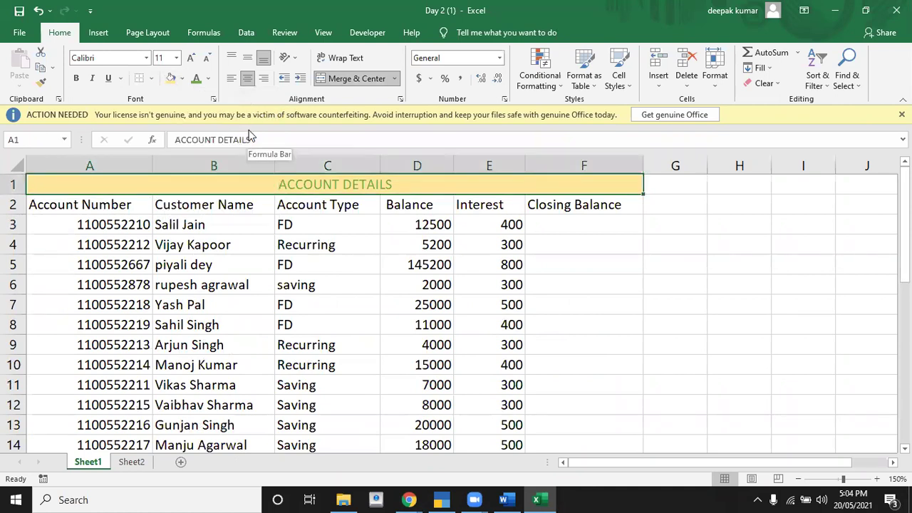
{"action": "key", "text": "Down"}
{"action": "key", "text": "Down"}
{"action": "key", "text": "Down"}
{"action": "key", "text": "Down"}
{"action": "key", "text": "Down"}
{"action": "key", "text": "Down"}
{"action": "key", "text": "Down"}
{"action": "key", "text": "Down"}
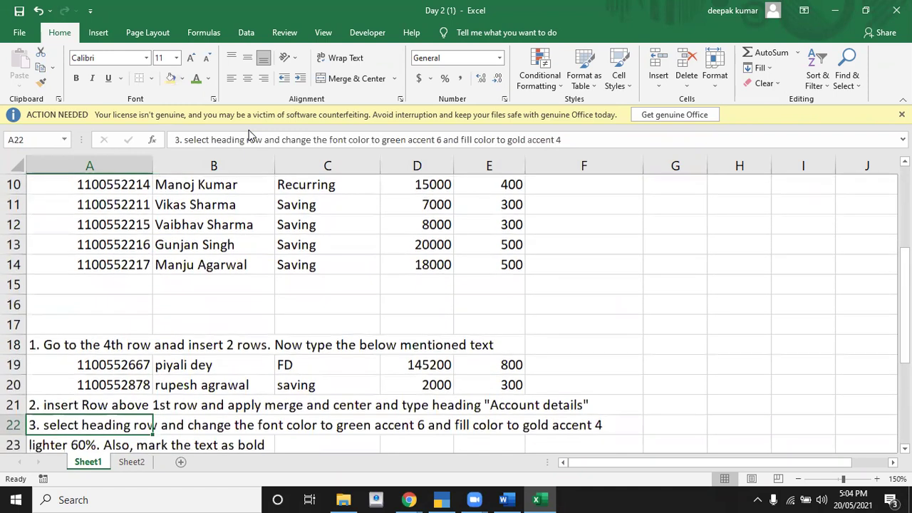
{"action": "key", "text": "Down"}
{"action": "key", "text": "Down"}
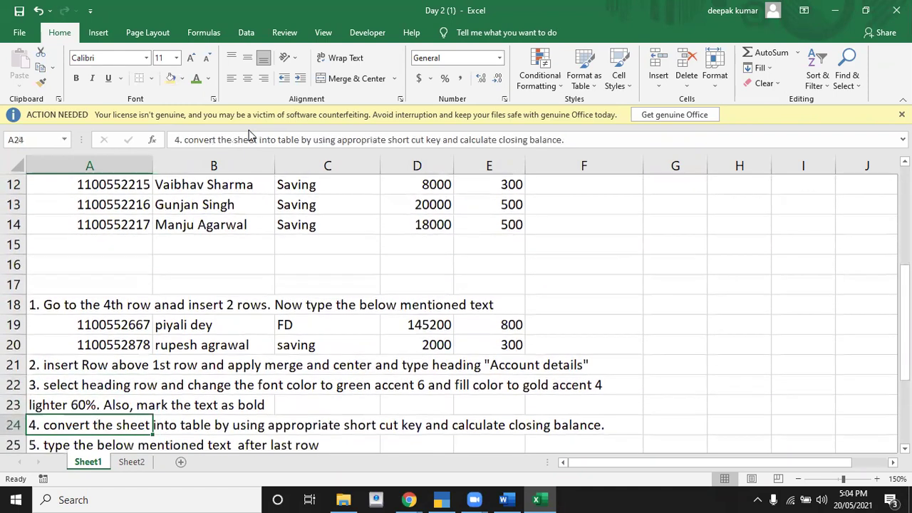
Make the ACCOUNT DETAILS heading text bold
{"action": "key", "text": "Up"}
{"action": "key", "text": "Up"}
{"action": "key", "text": "Up"}
{"action": "key", "text": "Up"}
{"action": "key", "text": "Up"}
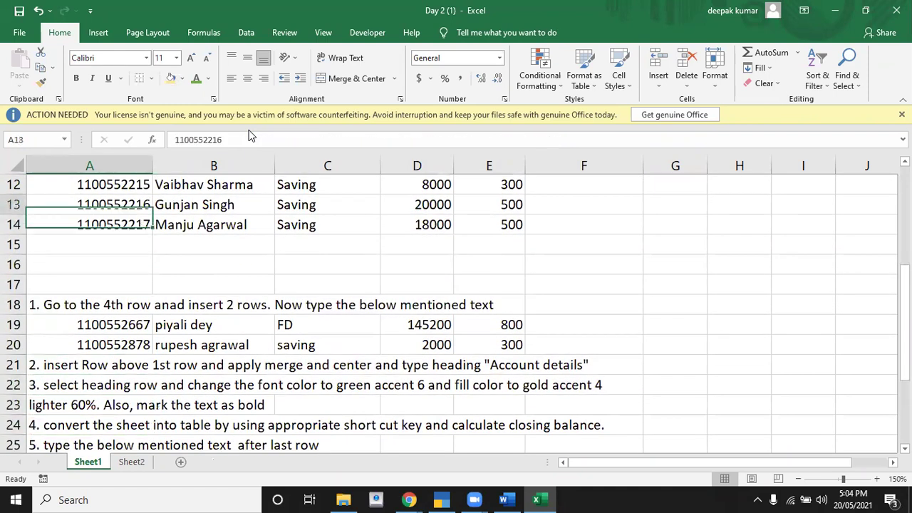
{"action": "key", "text": "Up"}
{"action": "key", "text": "Up"}
{"action": "key", "text": "Up"}
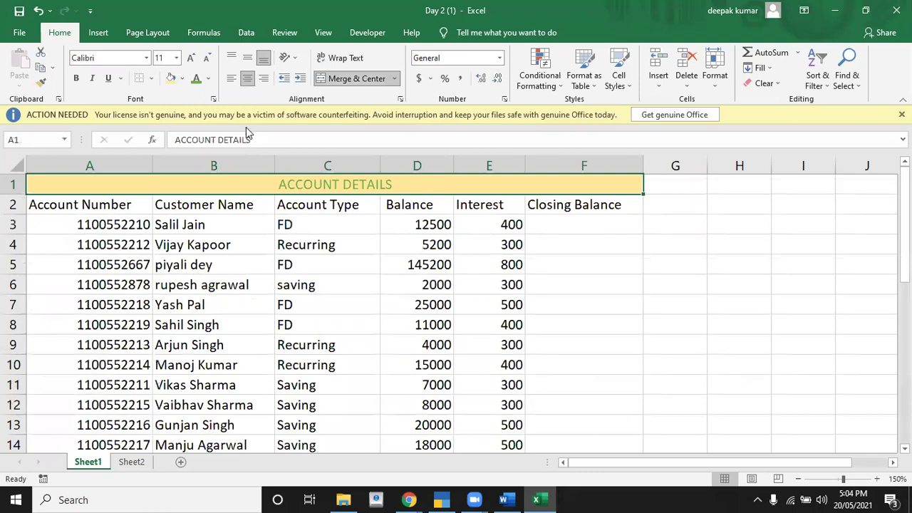
{"action": "left_click", "coordinate": [76, 79]}
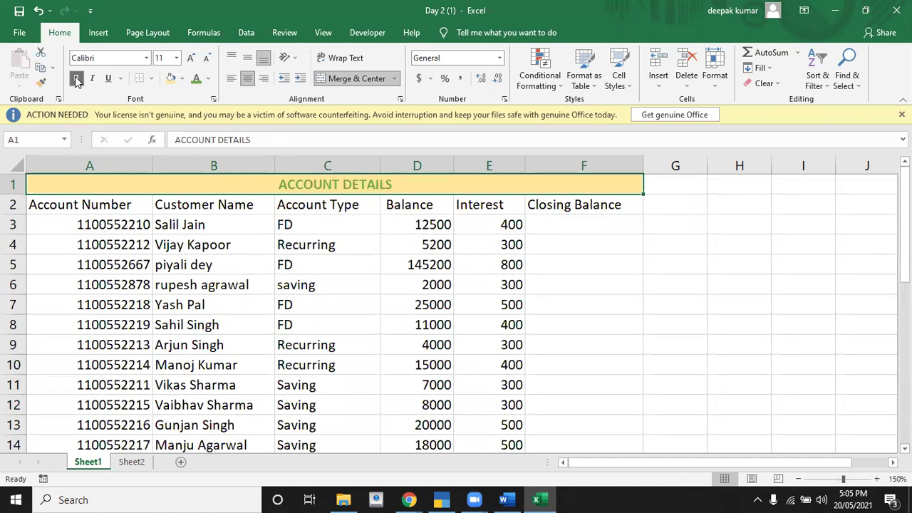
{"action": "key", "text": "Down"}
{"action": "key", "text": "Down"}
{"action": "key", "text": "Down"}
{"action": "key", "text": "Down"}
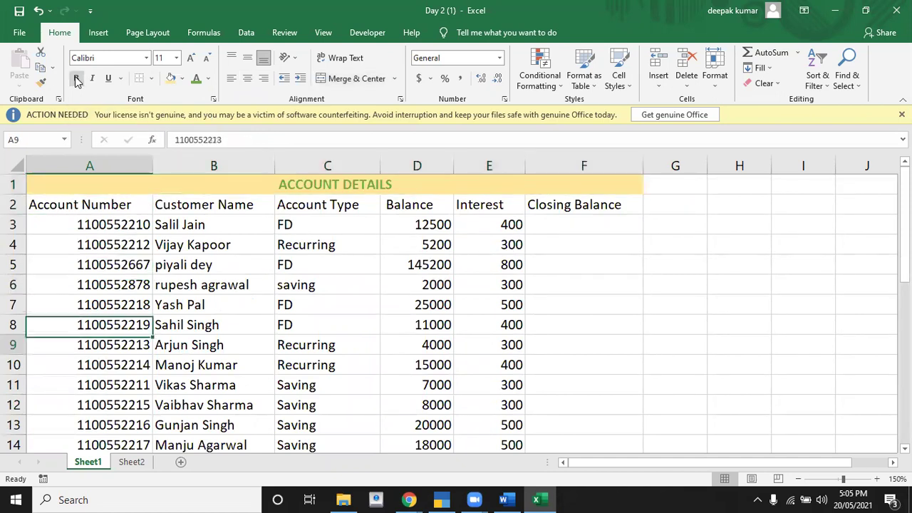
{"action": "key", "text": "Down"}
{"action": "key", "text": "Down"}
{"action": "key", "text": "Down"}
{"action": "key", "text": "Down"}
{"action": "key", "text": "Down"}
{"action": "key", "text": "Down"}
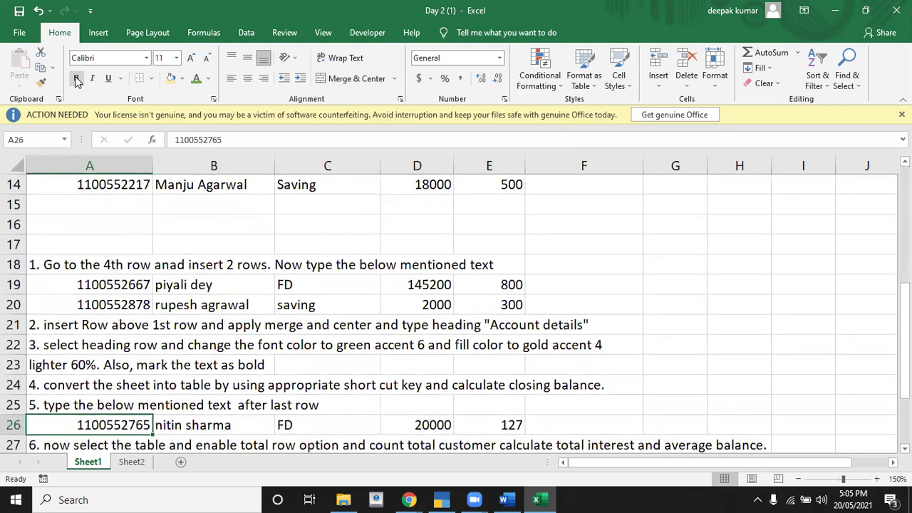
Select the headers and account data in A2:F14
{"action": "key", "text": "Up"}
{"action": "key", "text": "Up"}
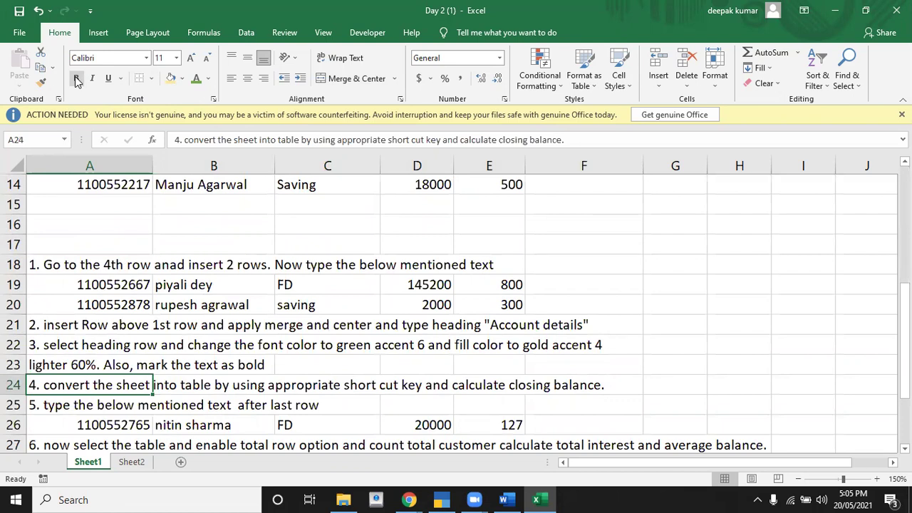
{"action": "key", "text": "Up"}
{"action": "key", "text": "Up"}
{"action": "key", "text": "Up"}
{"action": "key", "text": "Up"}
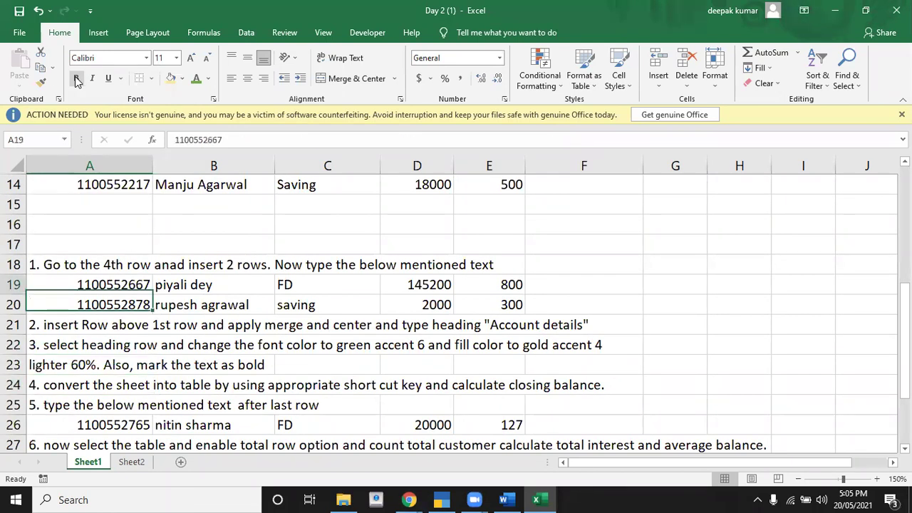
{"action": "key", "text": "Up"}
{"action": "key", "text": "Up"}
{"action": "key", "text": "Up"}
{"action": "key", "text": "Up"}
{"action": "key", "text": "Down"}
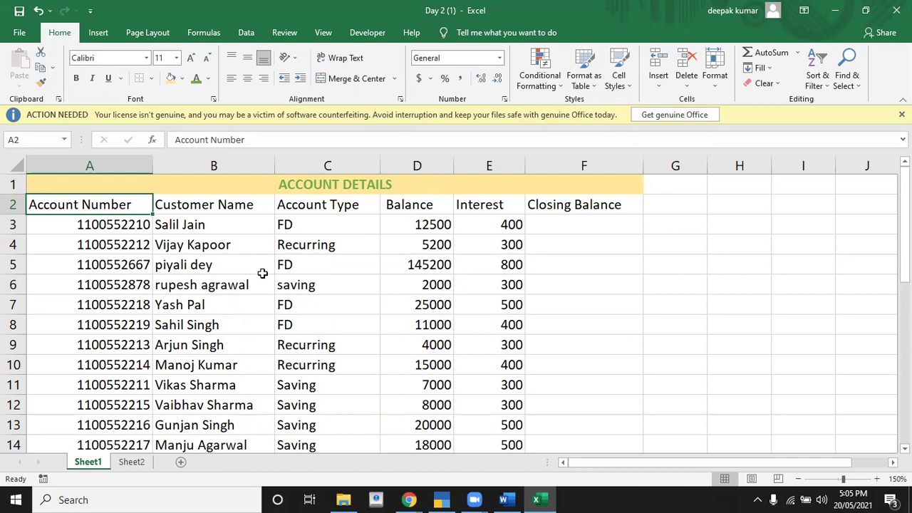
{"action": "key", "text": "shift+Right"}
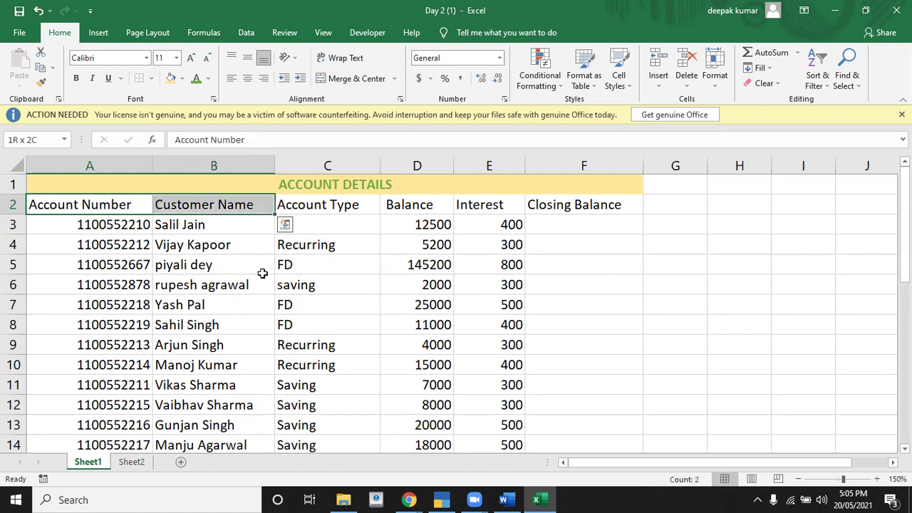
{"action": "key", "text": "shift+Right"}
{"action": "key", "text": "shift+Right"}
{"action": "key", "text": "shift+Right"}
{"action": "key", "text": "shift+Right"}
{"action": "key", "text": "shift+Down"}
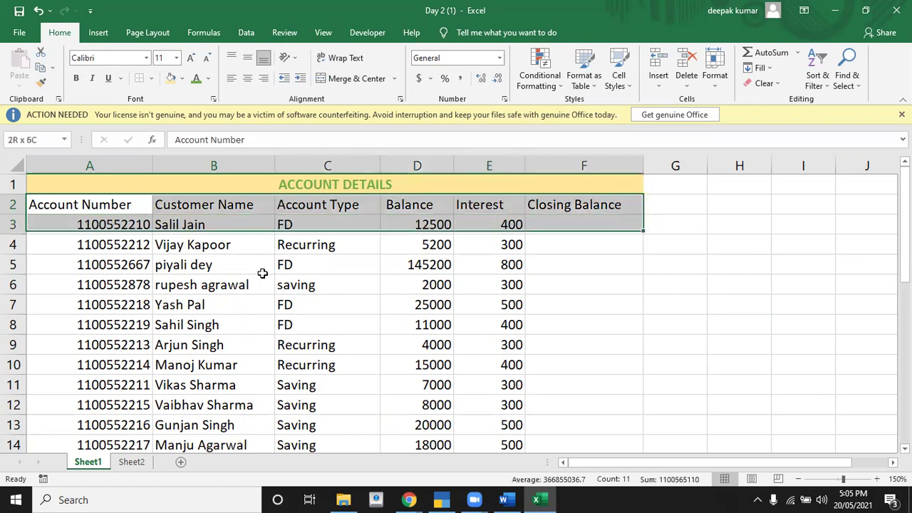
{"action": "key", "text": "shift+Down"}
{"action": "key", "text": "shift+Down"}
{"action": "key", "text": "shift+Down"}
{"action": "key", "text": "shift+Down"}
{"action": "key", "text": "shift+Down"}
{"action": "key", "text": "shift+Down"}
{"action": "key", "text": "shift+Down"}
{"action": "key", "text": "shift+Down"}
{"action": "key", "text": "shift+Down"}
{"action": "key", "text": "shift+Down"}
{"action": "key", "text": "shift+Down"}
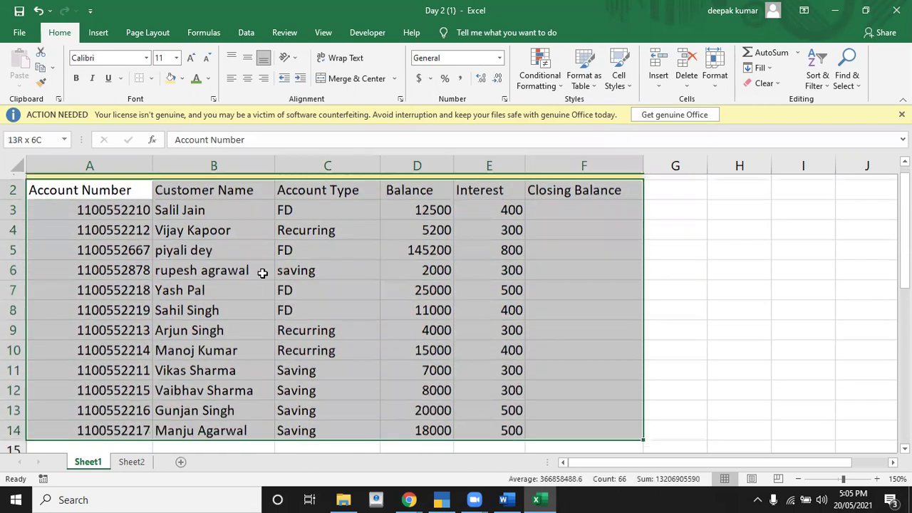
{"action": "key", "text": "shift+Down"}
{"action": "key", "text": "shift+Up"}
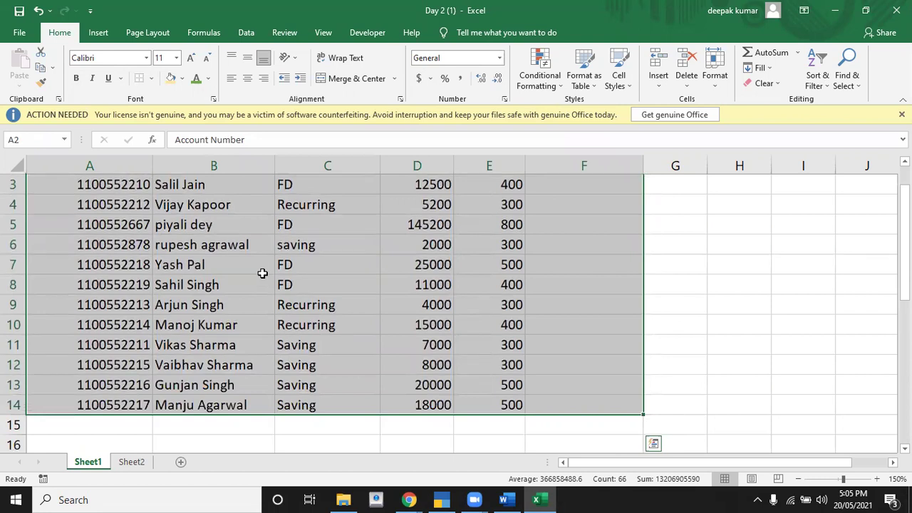
Convert A2:F14 into a table with 'My table has headers' kept checked
{"action": "left_click", "coordinate": [99, 34]}
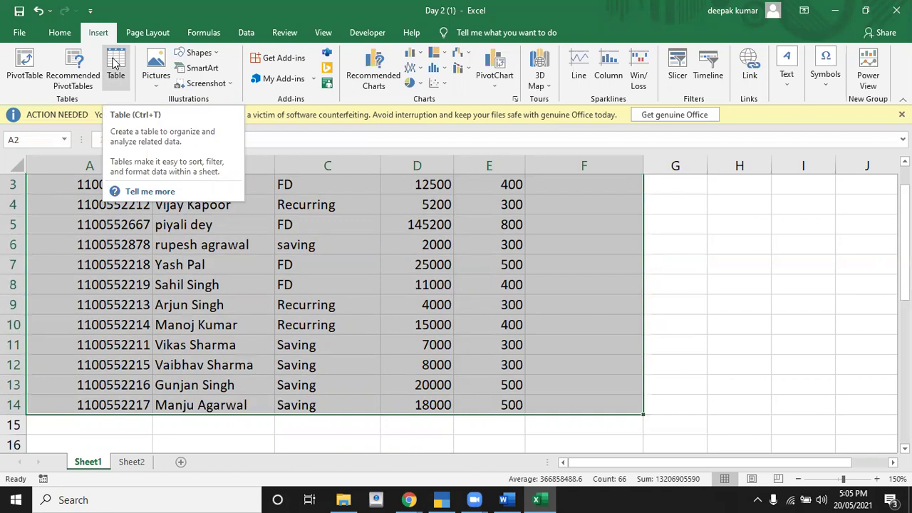
{"action": "left_click", "coordinate": [112, 62]}
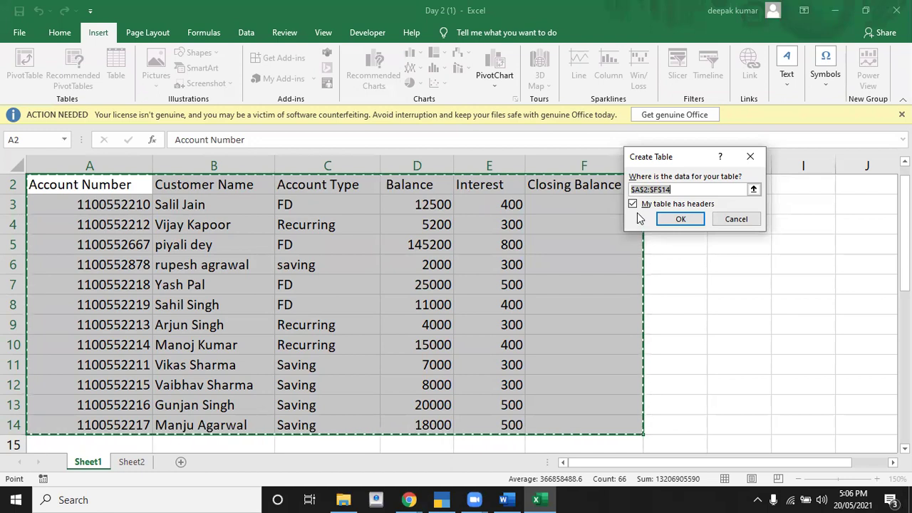
{"action": "left_click", "coordinate": [680, 220]}
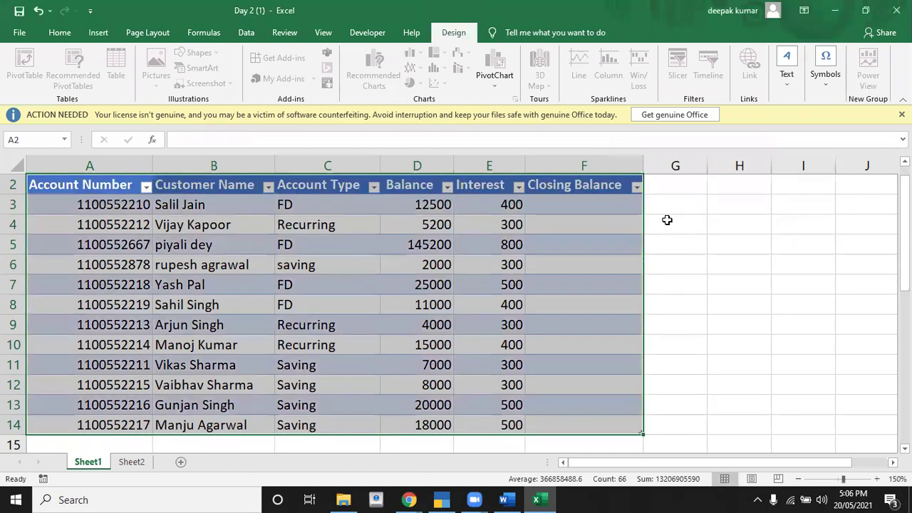
{"action": "left_click", "coordinate": [556, 247]}
{"action": "key", "text": "Up"}
{"action": "key", "text": "Up"}
{"action": "key", "text": "Up"}
{"action": "key", "text": "Up"}
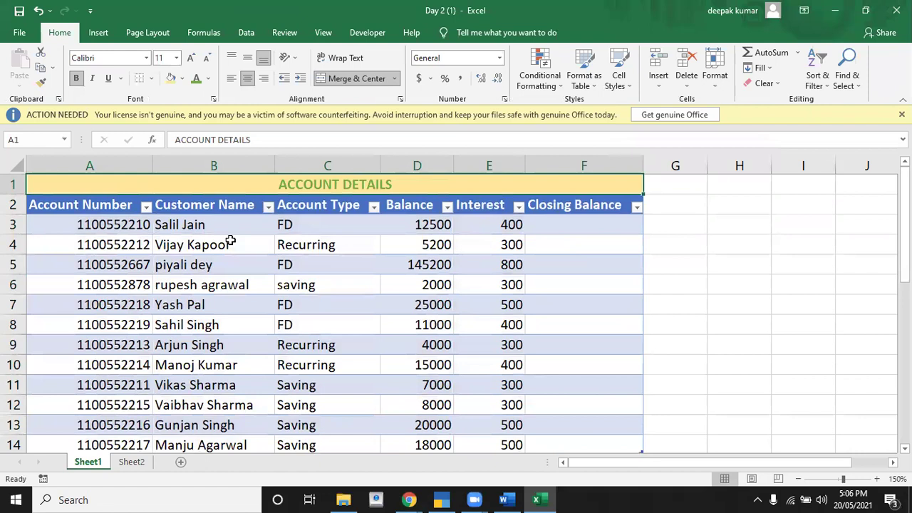
{"action": "key", "text": "Down"}
{"action": "key", "text": "Right"}
{"action": "key", "text": "Right"}
{"action": "key", "text": "Right"}
{"action": "key", "text": "Down"}
{"action": "key", "text": "Down"}
{"action": "key", "text": "Down"}
{"action": "key", "text": "Down"}
{"action": "key", "text": "Down"}
{"action": "key", "text": "Down"}
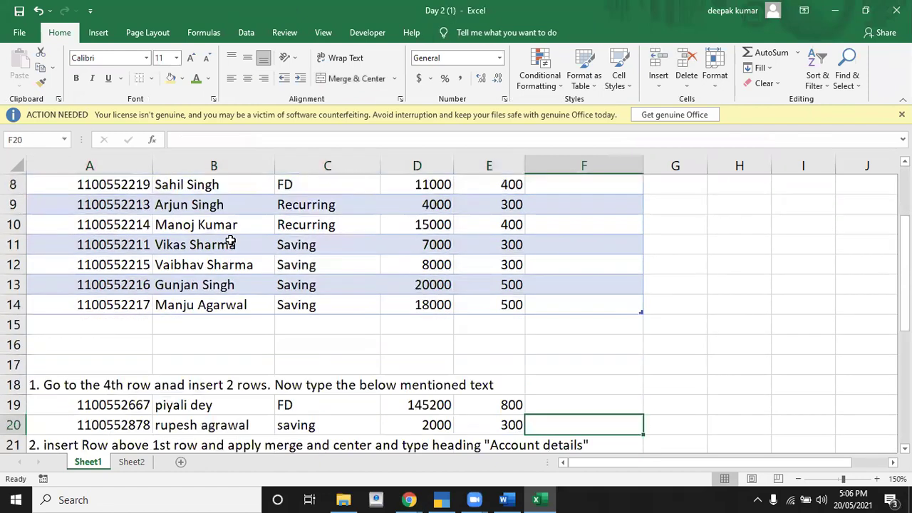
{"action": "key", "text": "Down"}
{"action": "key", "text": "Down"}
{"action": "key", "text": "Down"}
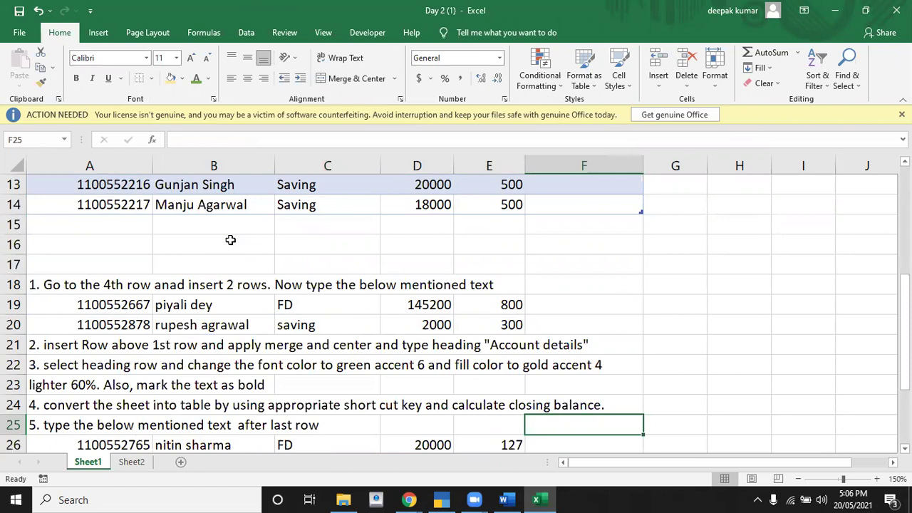
{"action": "key", "text": "Left"}
{"action": "key", "text": "Left"}
{"action": "key", "text": "Left"}
{"action": "key", "text": "Left"}
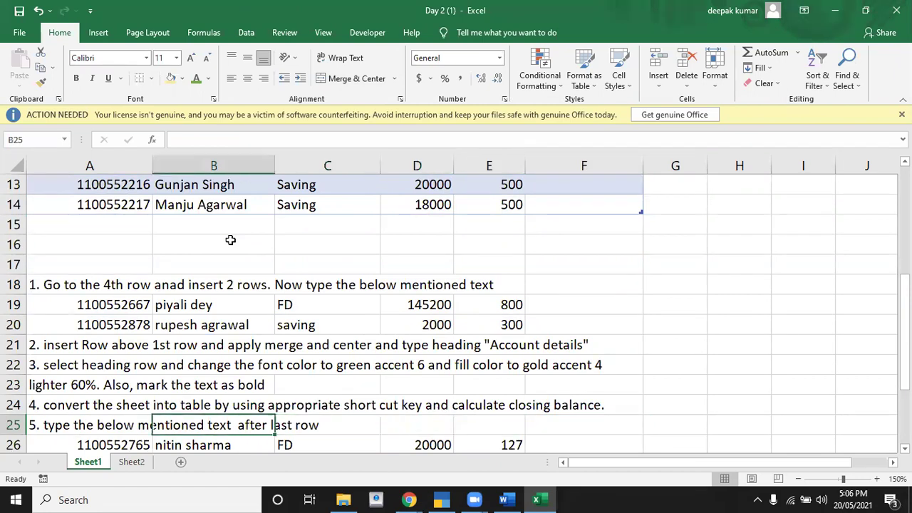
{"action": "key", "text": "Left"}
{"action": "key", "text": "Down"}
{"action": "key", "text": "Down"}
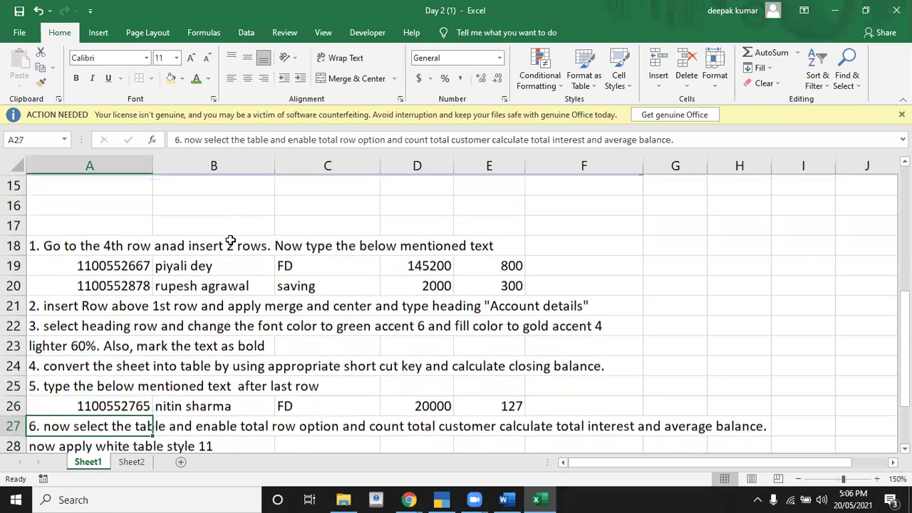
{"action": "key", "text": "Down"}
{"action": "key", "text": "Up"}
{"action": "key", "text": "Up"}
{"action": "key", "text": "Up"}
{"action": "key", "text": "Up"}
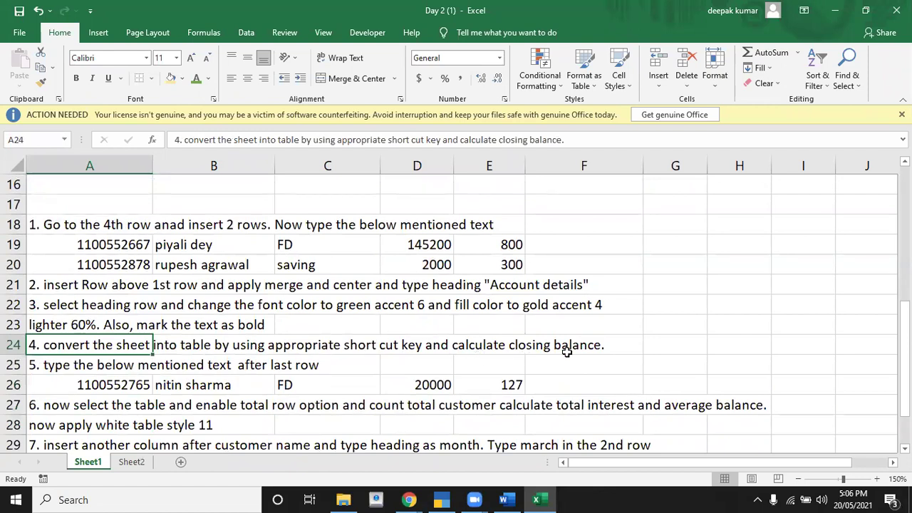
{"action": "key", "text": "Up"}
{"action": "key", "text": "Up"}
{"action": "key", "text": "Up"}
{"action": "key", "text": "Up"}
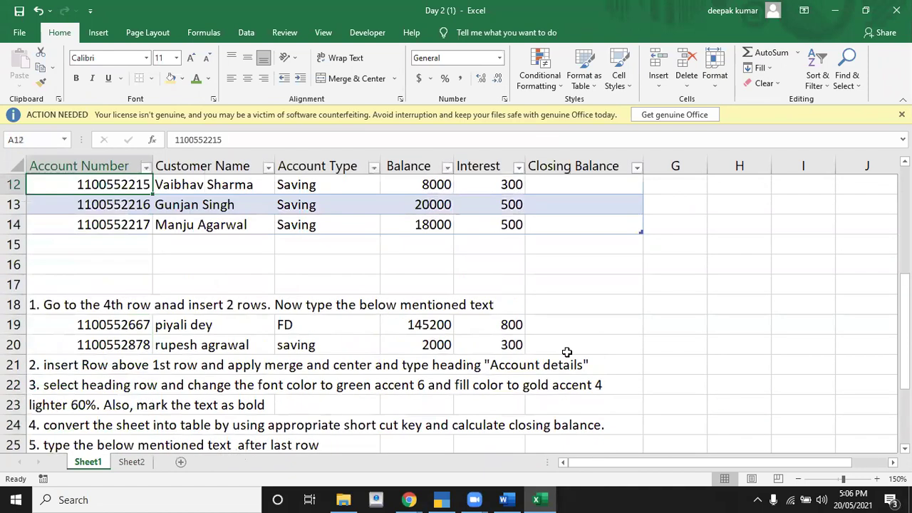
{"action": "key", "text": "Up"}
{"action": "key", "text": "Up"}
{"action": "key", "text": "Up"}
{"action": "key", "text": "Right"}
{"action": "key", "text": "Right"}
{"action": "key", "text": "Down"}
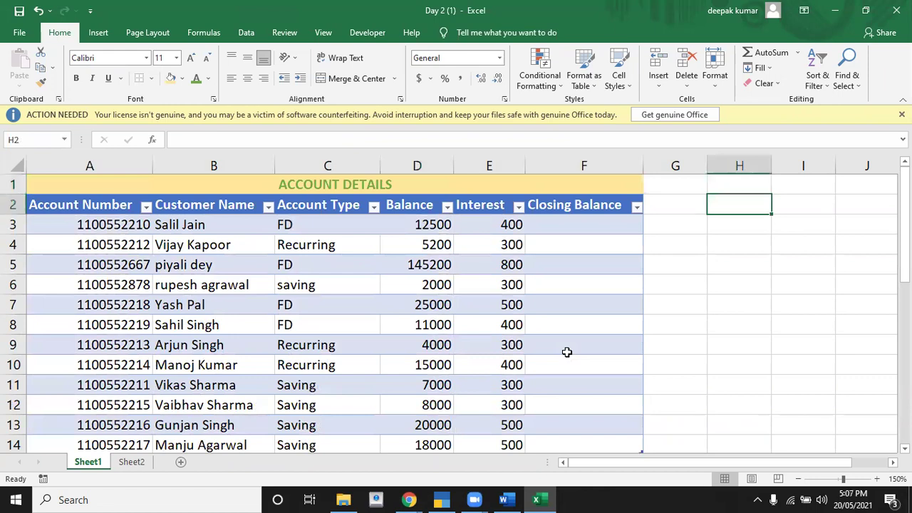
{"action": "key", "text": "Left"}
{"action": "key", "text": "Left"}
{"action": "key", "text": "Down"}
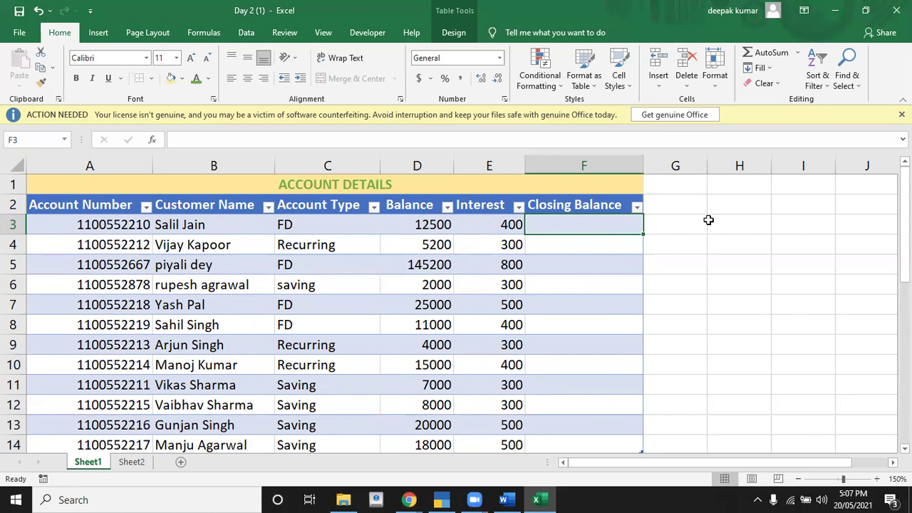
Enter Balance plus Interest in F3 so Closing Balance auto-fills, e.g. 12900
{"action": "type", "text": "="}
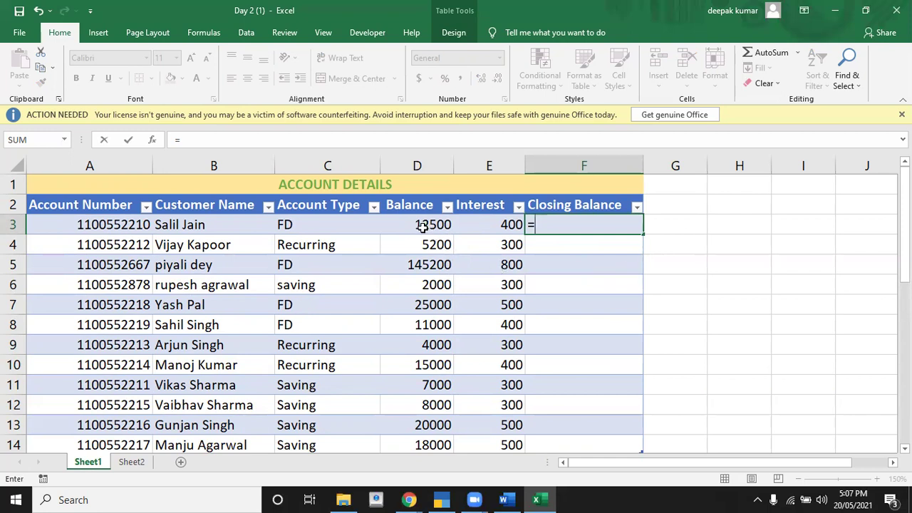
{"action": "left_click", "coordinate": [423, 226]}
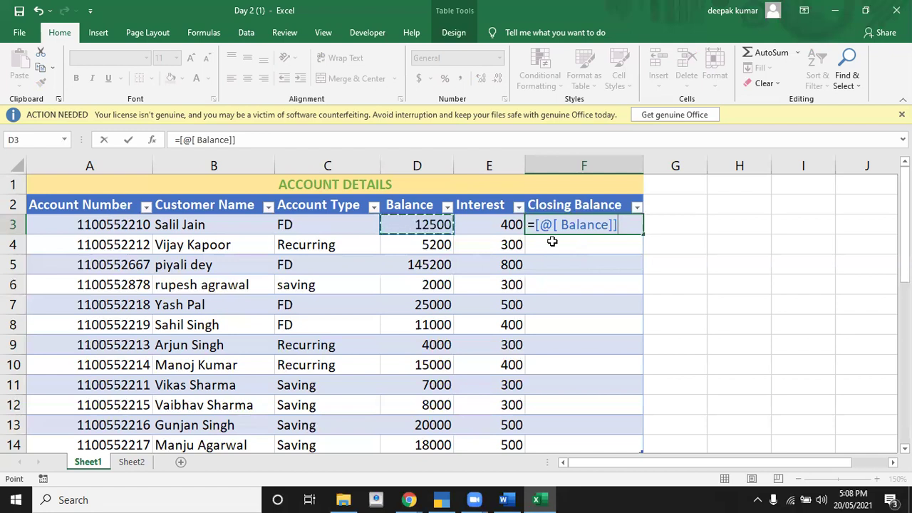
{"action": "type", "text": "+"}
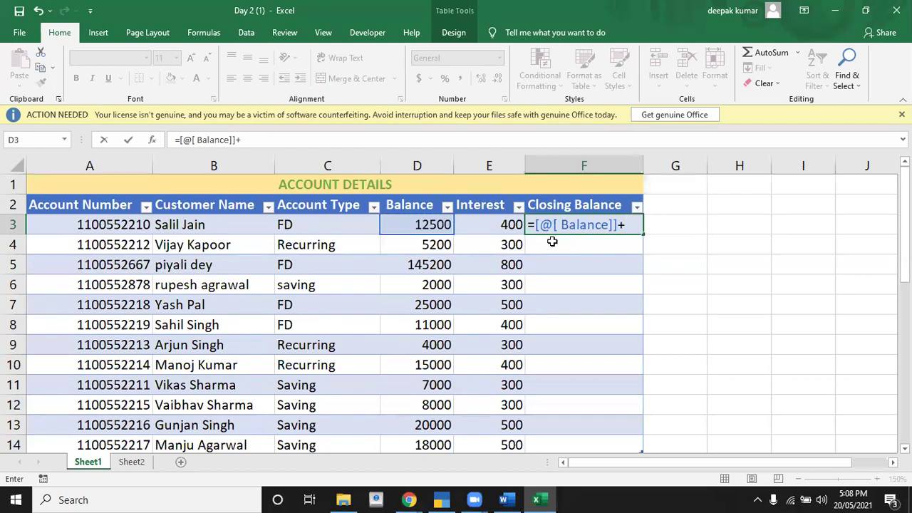
{"action": "left_click", "coordinate": [502, 225]}
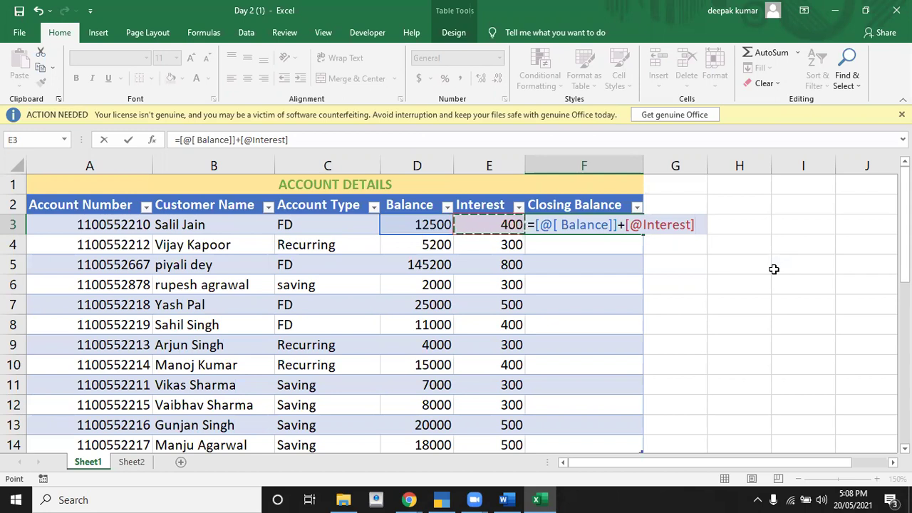
{"action": "key", "text": "Return"}
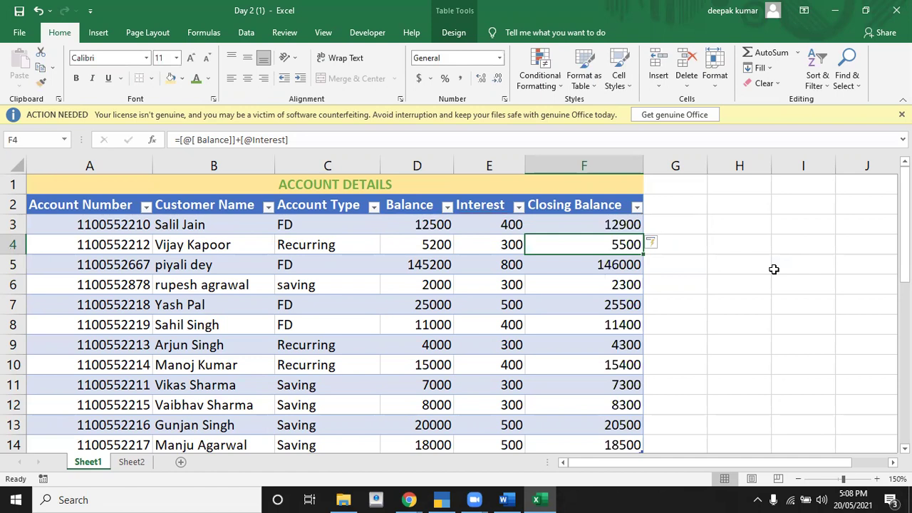
Copy the extra account's values from row 26 below the table
{"action": "key", "text": "Down"}
{"action": "key", "text": "Down"}
{"action": "key", "text": "Down"}
{"action": "key", "text": "Down"}
{"action": "key", "text": "Down"}
{"action": "key", "text": "Down"}
{"action": "key", "text": "Down"}
{"action": "key", "text": "Down"}
{"action": "key", "text": "Down"}
{"action": "key", "text": "Down"}
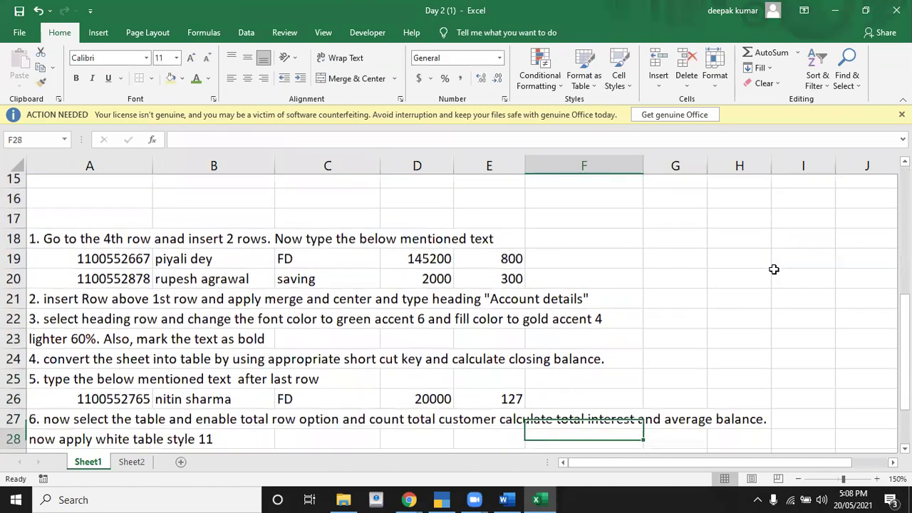
{"action": "key", "text": "Down"}
{"action": "key", "text": "Down"}
{"action": "key", "text": "Up"}
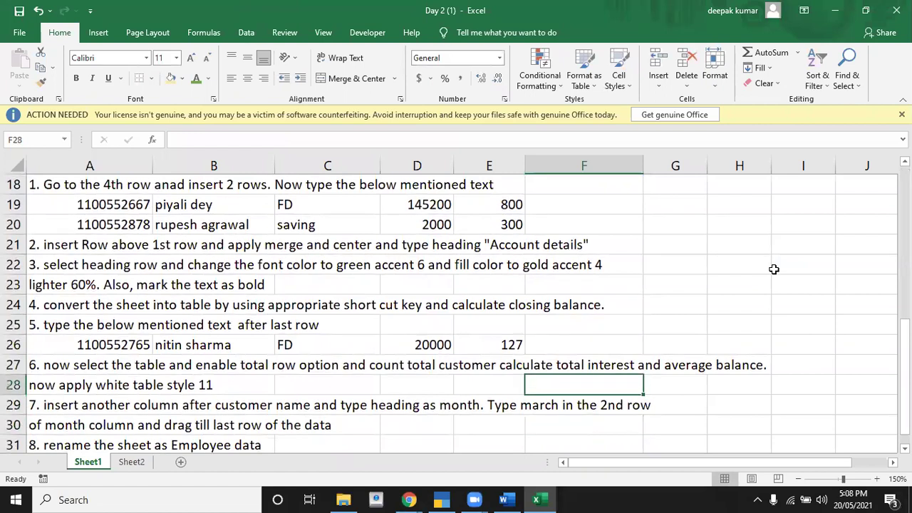
{"action": "key", "text": "Left"}
{"action": "key", "text": "Left"}
{"action": "key", "text": "Left"}
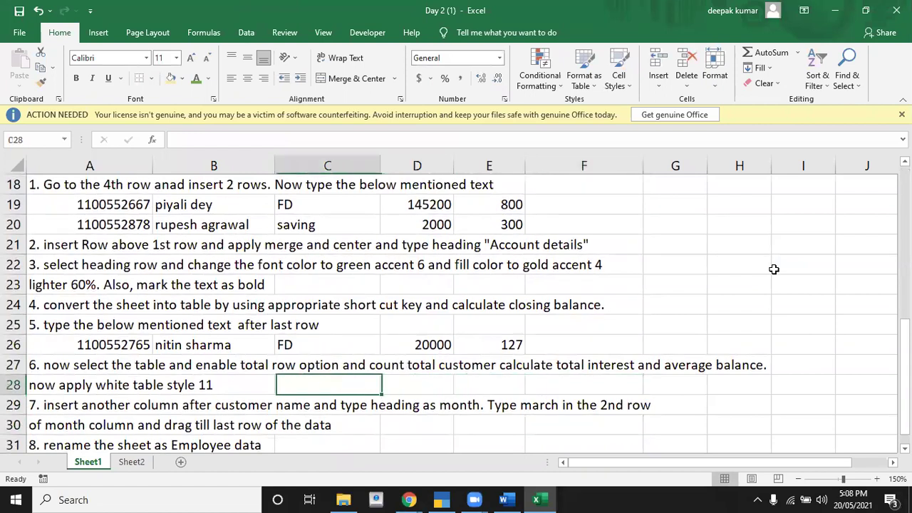
{"action": "key", "text": "Left"}
{"action": "key", "text": "Left"}
{"action": "key", "text": "Up"}
{"action": "key", "text": "Up"}
{"action": "key", "text": "Up"}
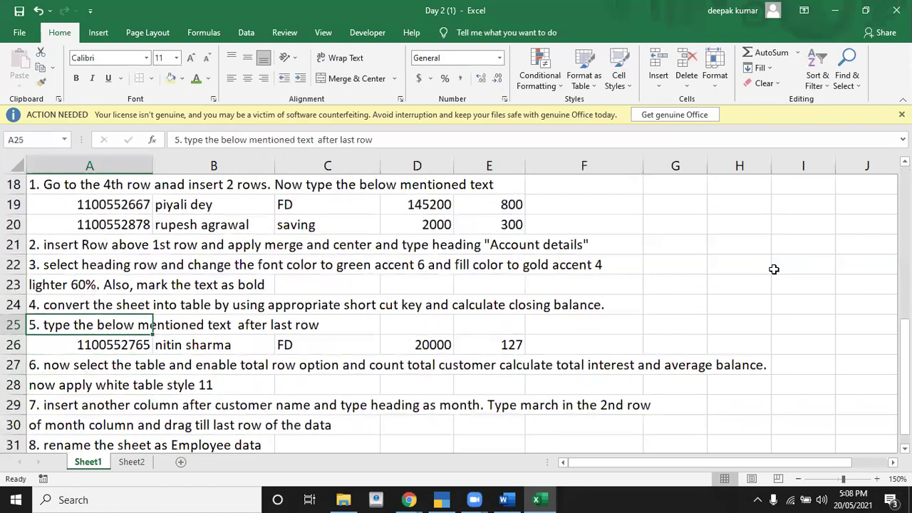
{"action": "key", "text": "Down"}
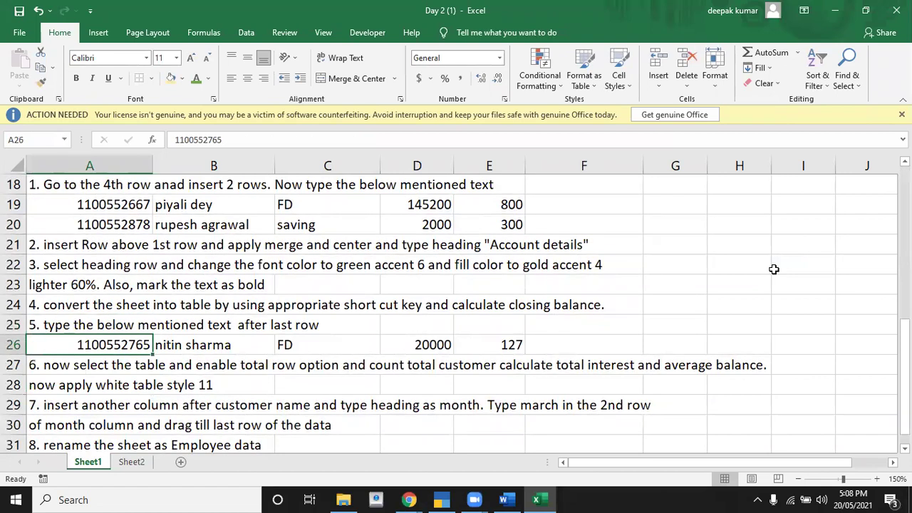
{"action": "key", "text": "Right"}
{"action": "key", "text": "Right"}
{"action": "key", "text": "Right"}
{"action": "key", "text": "Right"}
{"action": "key", "text": "Left"}
{"action": "key", "text": "Left"}
{"action": "key", "text": "Left"}
{"action": "key", "text": "Left"}
{"action": "key", "text": "shift+Right"}
{"action": "key", "text": "shift+Right"}
{"action": "key", "text": "shift+Right"}
{"action": "key", "text": "shift+Right"}
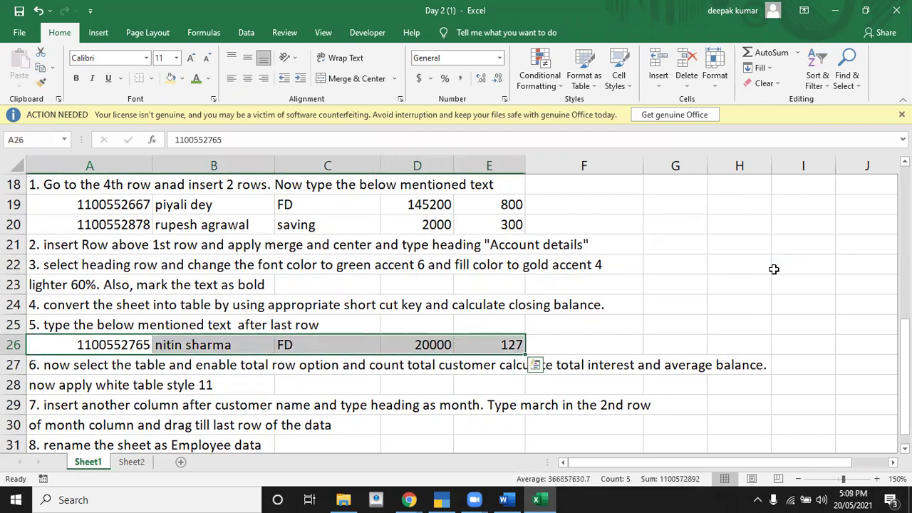
{"action": "key", "text": "ctrl+c"}
Paste it into row 15 as a new table row, giving Closing Balance 20127
{"action": "key", "text": "Up"}
{"action": "key", "text": "Up"}
{"action": "key", "text": "Up"}
{"action": "key", "text": "Up"}
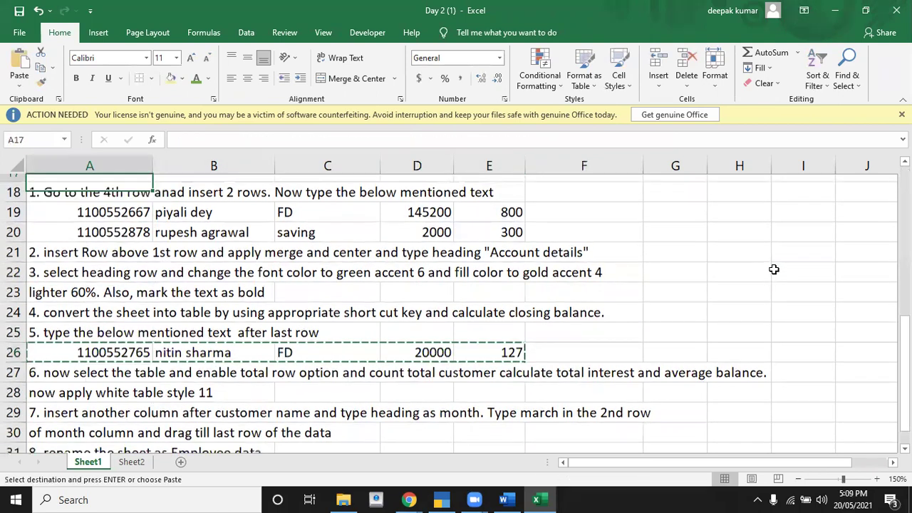
{"action": "key", "text": "Up"}
{"action": "key", "text": "Up"}
{"action": "key", "text": "Up"}
{"action": "key", "text": "Down"}
{"action": "key", "text": "Down"}
{"action": "key", "text": "Down"}
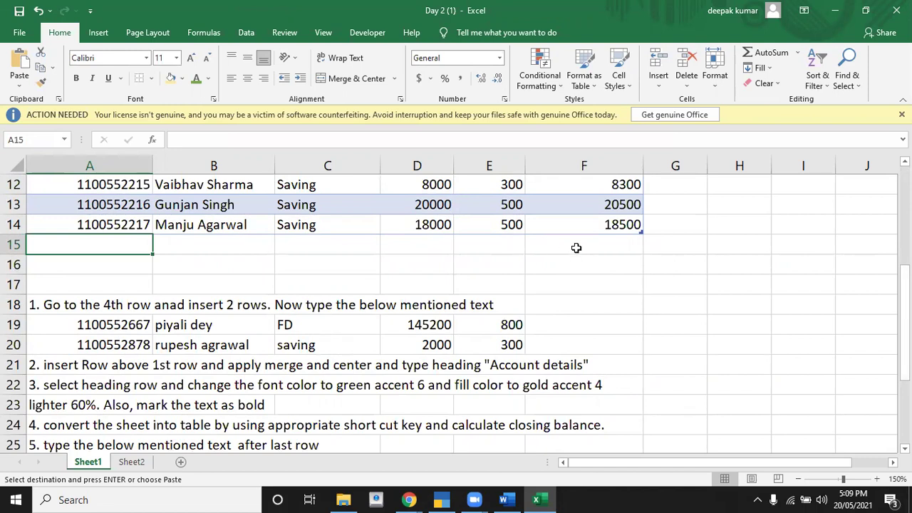
{"action": "key", "text": "ctrl+v"}
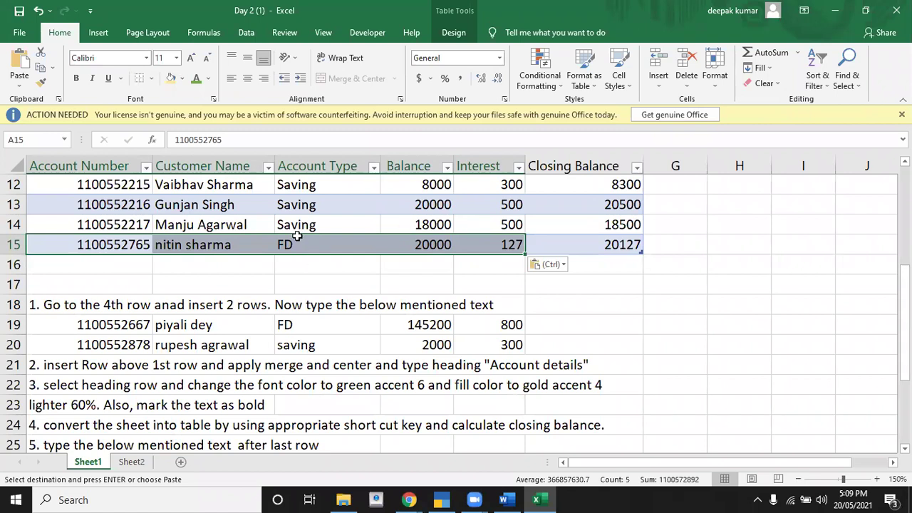
{"action": "left_click", "coordinate": [584, 226]}
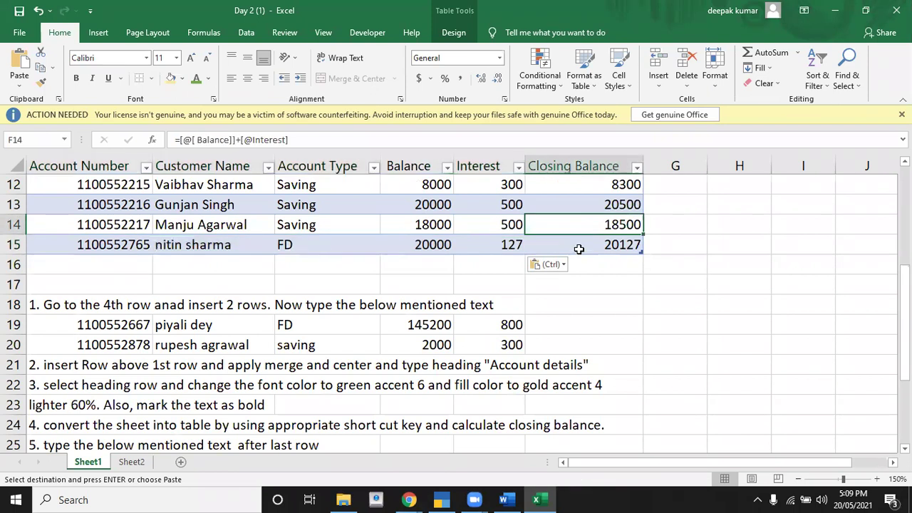
{"action": "left_click", "coordinate": [579, 249]}
{"action": "key", "text": "Down"}
{"action": "key", "text": "Down"}
{"action": "key", "text": "Down"}
{"action": "key", "text": "Down"}
{"action": "key", "text": "Down"}
{"action": "key", "text": "Down"}
{"action": "key", "text": "Down"}
{"action": "key", "text": "Up"}
{"action": "key", "text": "Up"}
{"action": "key", "text": "Down"}
{"action": "key", "text": "Left"}
{"action": "key", "text": "Left"}
{"action": "key", "text": "Left"}
{"action": "key", "text": "Left"}
{"action": "key", "text": "Left"}
{"action": "key", "text": "Up"}
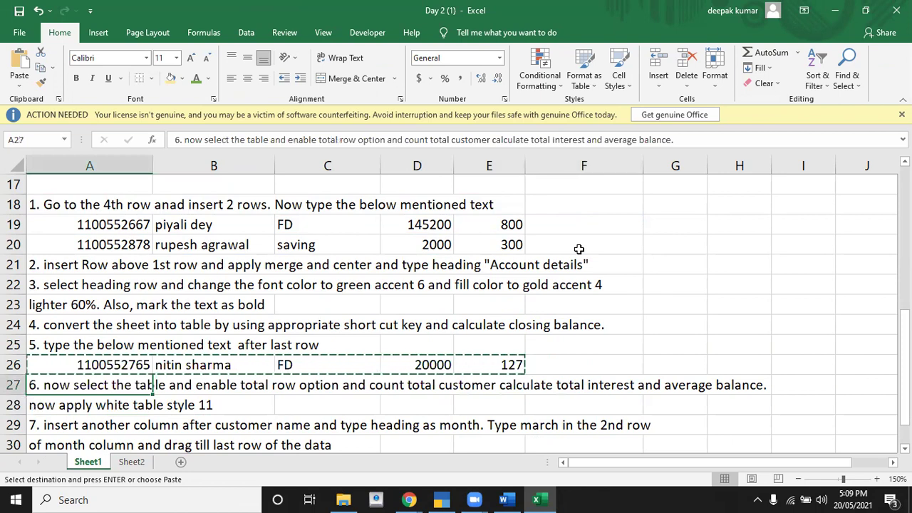
{"action": "left_click", "coordinate": [501, 306]}
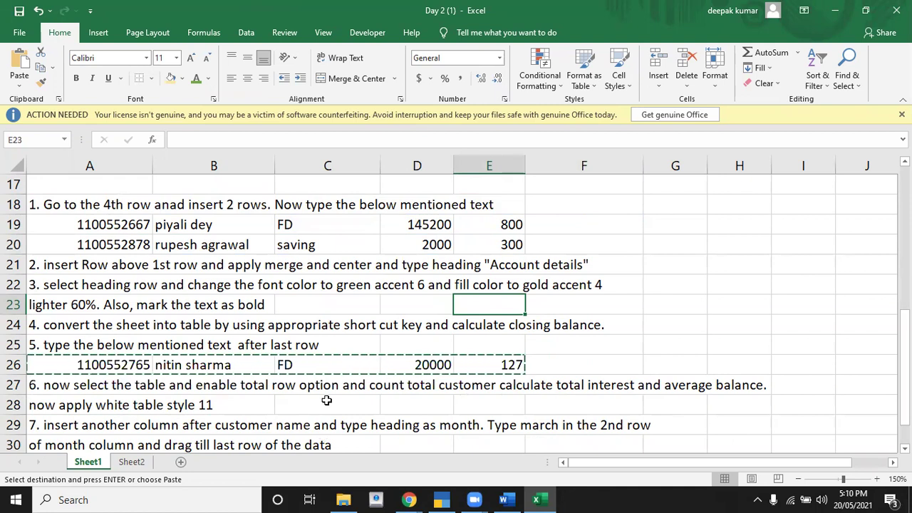
{"action": "key", "text": "Up"}
{"action": "key", "text": "Up"}
{"action": "key", "text": "Up"}
{"action": "key", "text": "Up"}
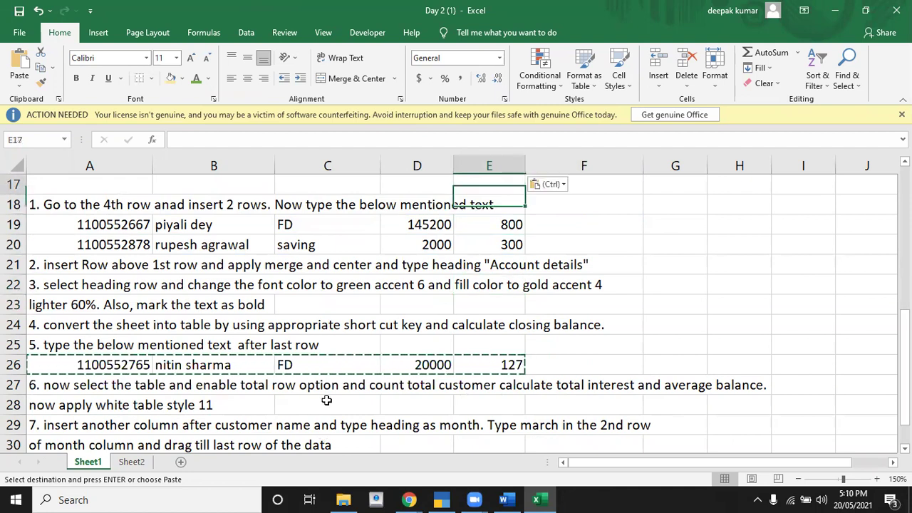
{"action": "key", "text": "ctrl+Home"}
{"action": "key", "text": "Down"}
{"action": "key", "text": "Down"}
{"action": "key", "text": "Right"}
{"action": "key", "text": "Right"}
{"action": "key", "text": "Right"}
{"action": "key", "text": "Down"}
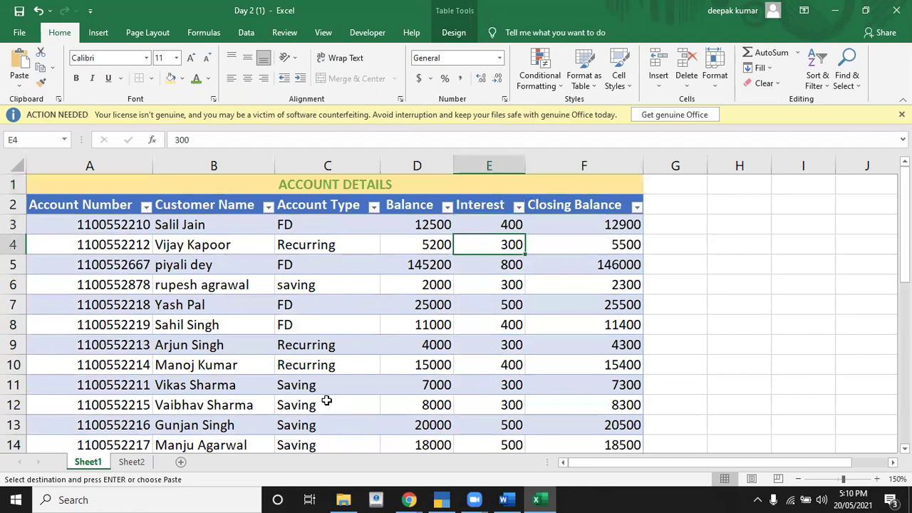
{"action": "left_click", "coordinate": [343, 303]}
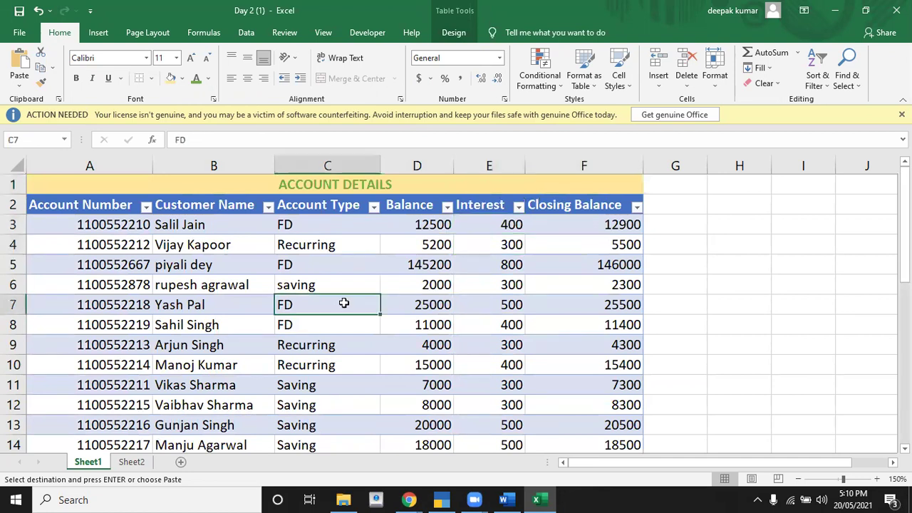
{"action": "left_click", "coordinate": [589, 85]}
Toggle Header Row, First Column and Last Column off and back to their original state
{"action": "left_click", "coordinate": [454, 33]}
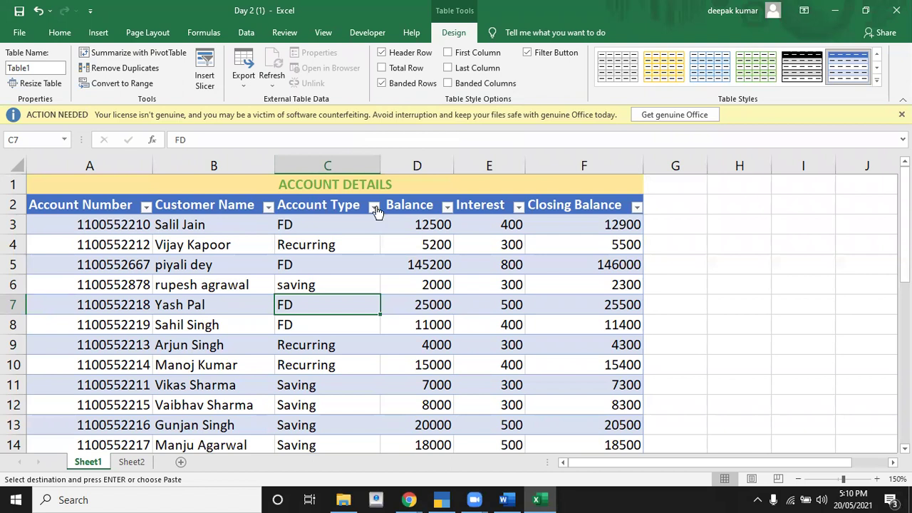
{"action": "left_click", "coordinate": [383, 53]}
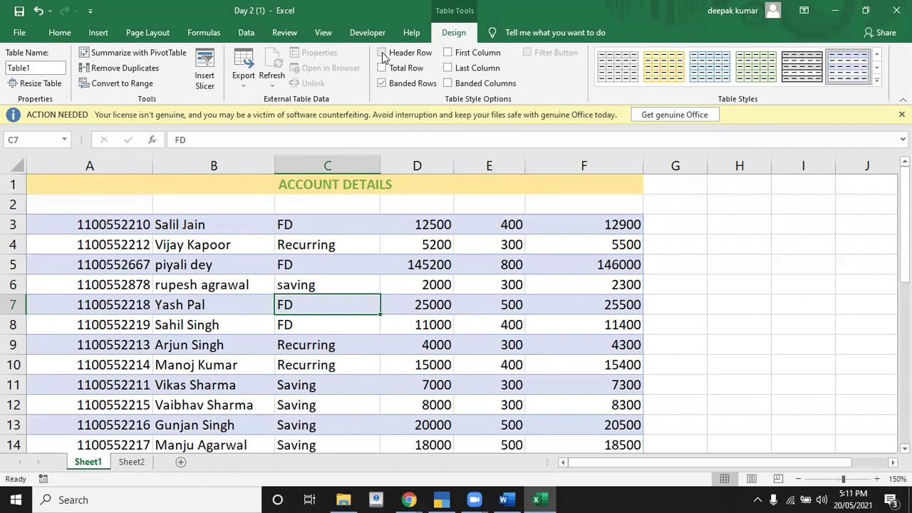
{"action": "left_click", "coordinate": [382, 54]}
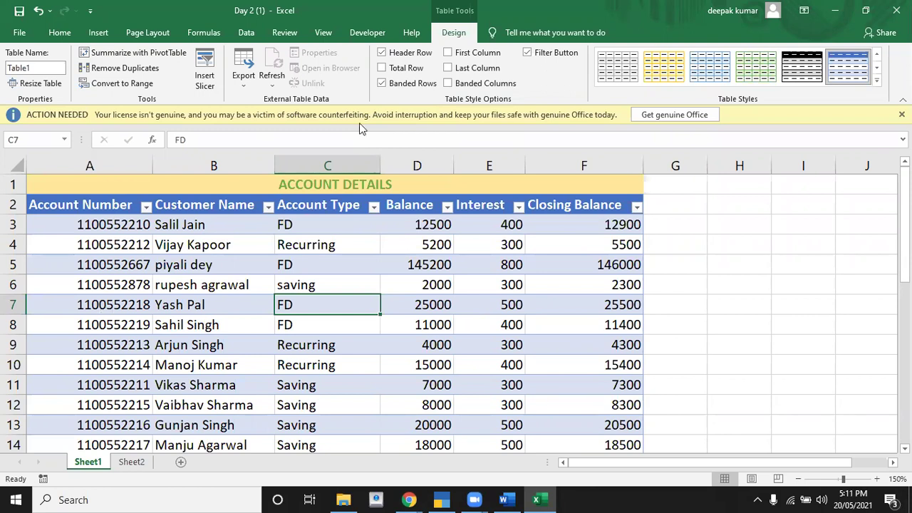
{"action": "left_click", "coordinate": [448, 54]}
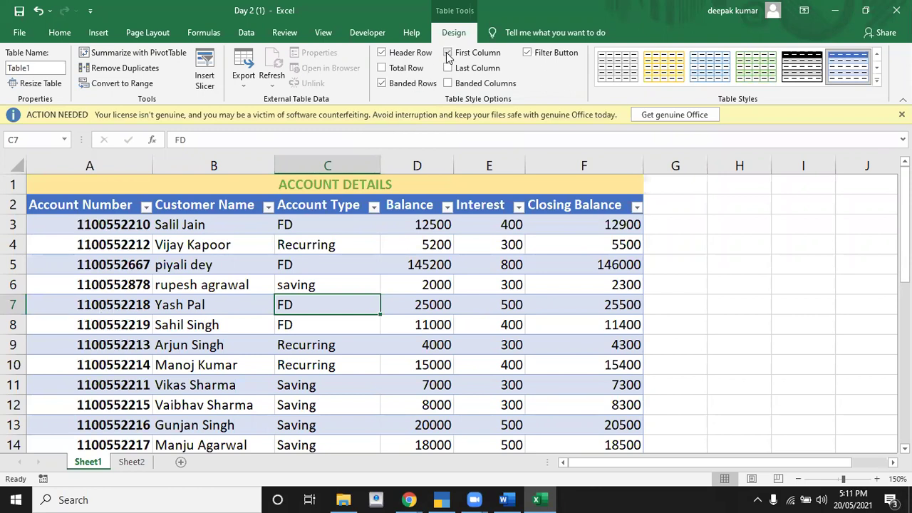
{"action": "left_click", "coordinate": [448, 54]}
{"action": "left_click", "coordinate": [449, 67]}
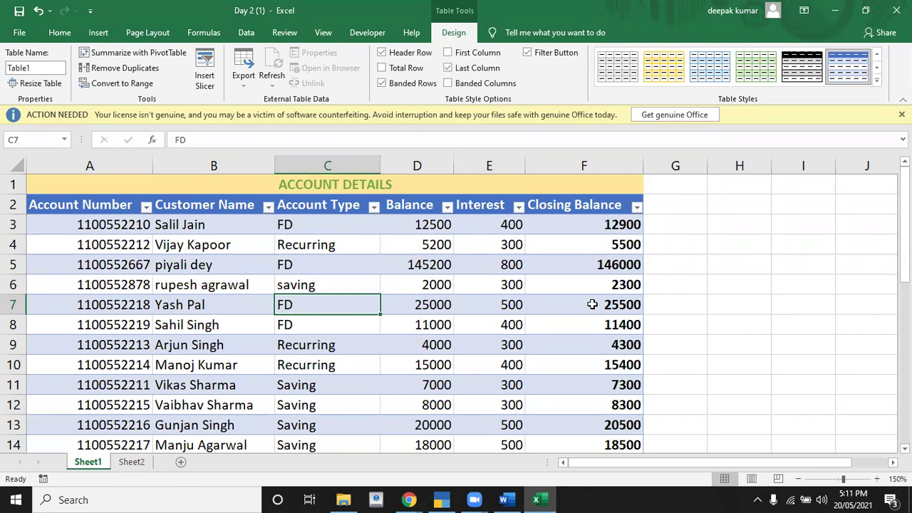
{"action": "left_click", "coordinate": [449, 69]}
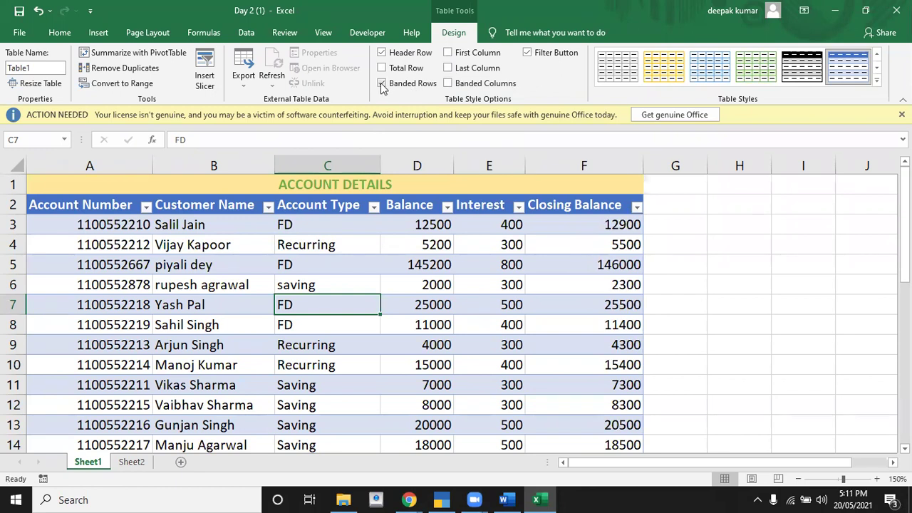
Replace banded rows with banded columns in the table styling
{"action": "left_click", "coordinate": [311, 227]}
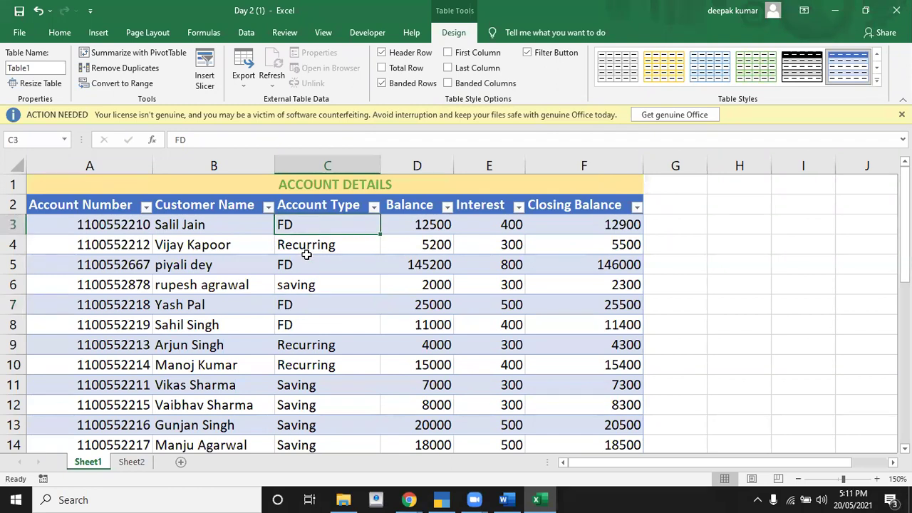
{"action": "left_click", "coordinate": [306, 244]}
{"action": "left_click", "coordinate": [307, 265]}
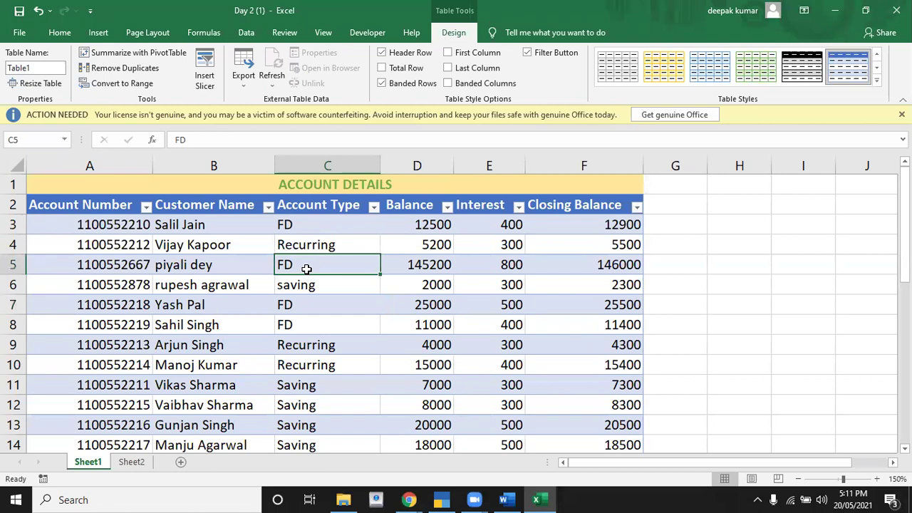
{"action": "left_click", "coordinate": [382, 83]}
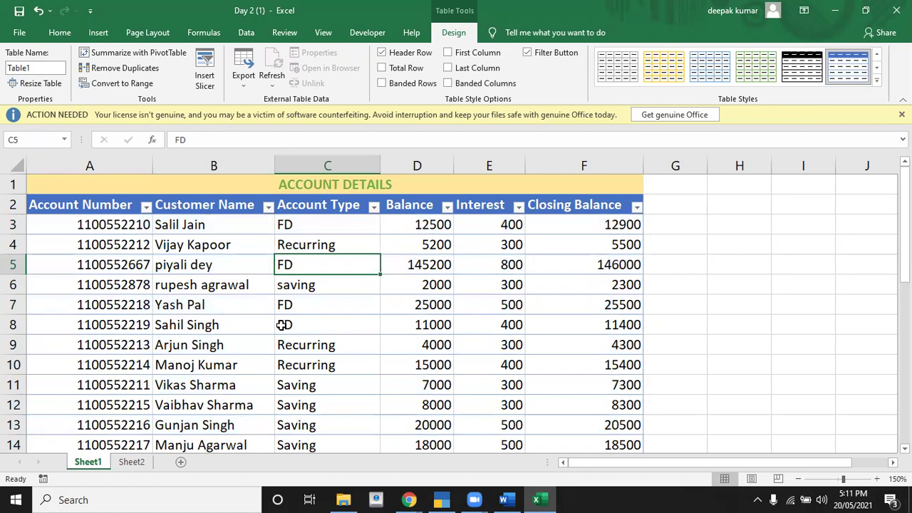
{"action": "left_click", "coordinate": [448, 83]}
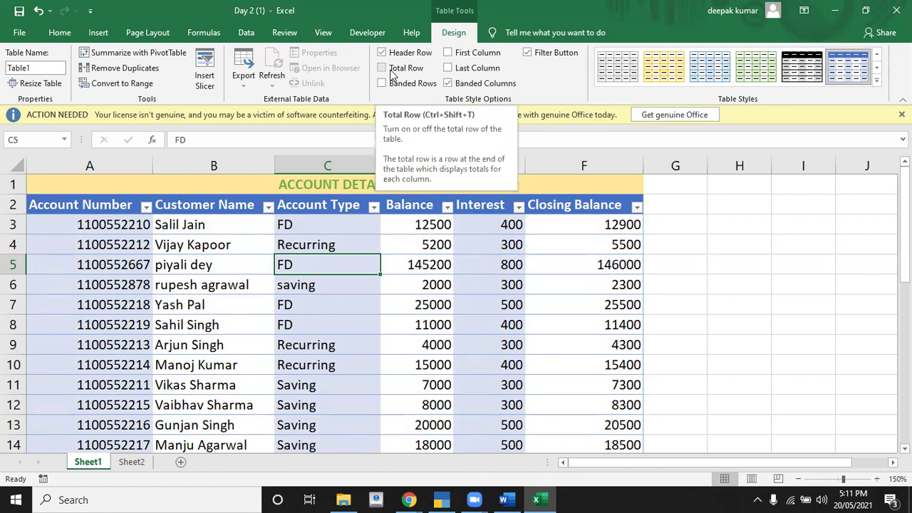
Turn on the table's Total Row, showing Closing Balance total 298027 in row 16
{"action": "left_click_drag", "start_coordinate": [904, 201], "coordinate": [904, 262]}
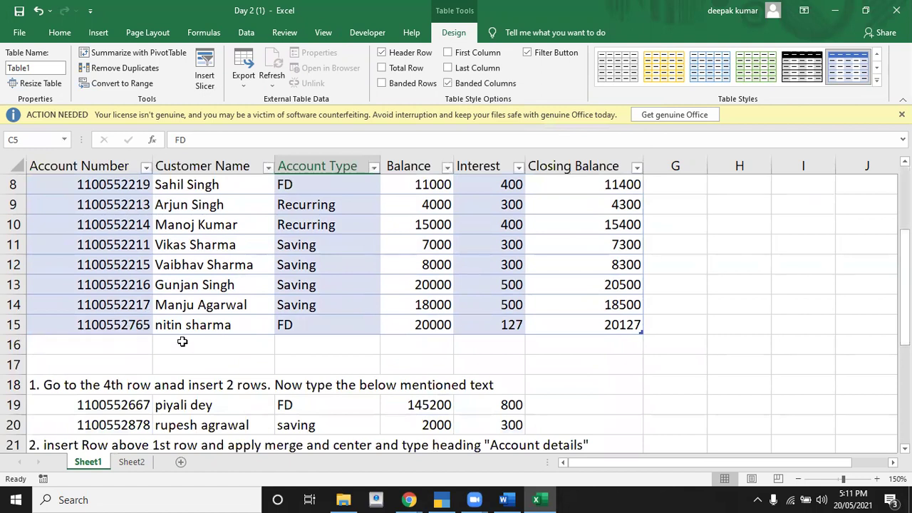
{"action": "left_click", "coordinate": [382, 67]}
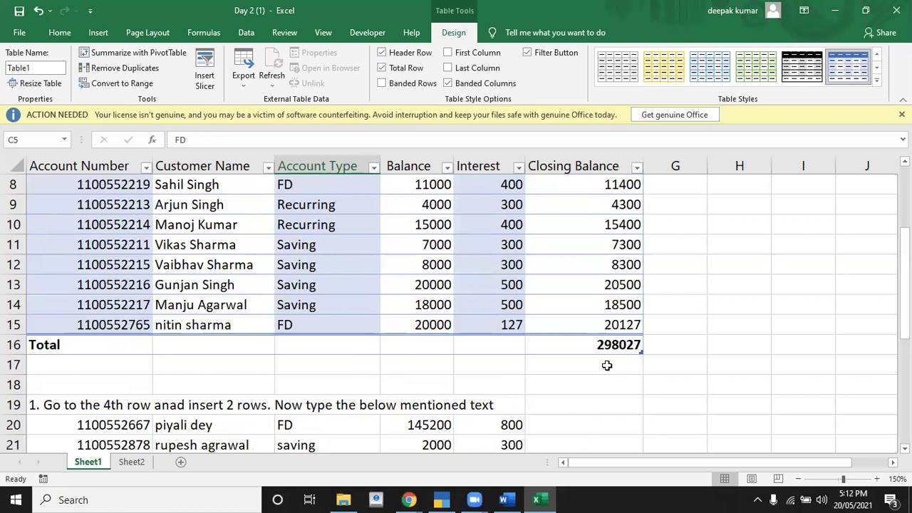
{"action": "left_click_drag", "start_coordinate": [905, 256], "coordinate": [905, 285]}
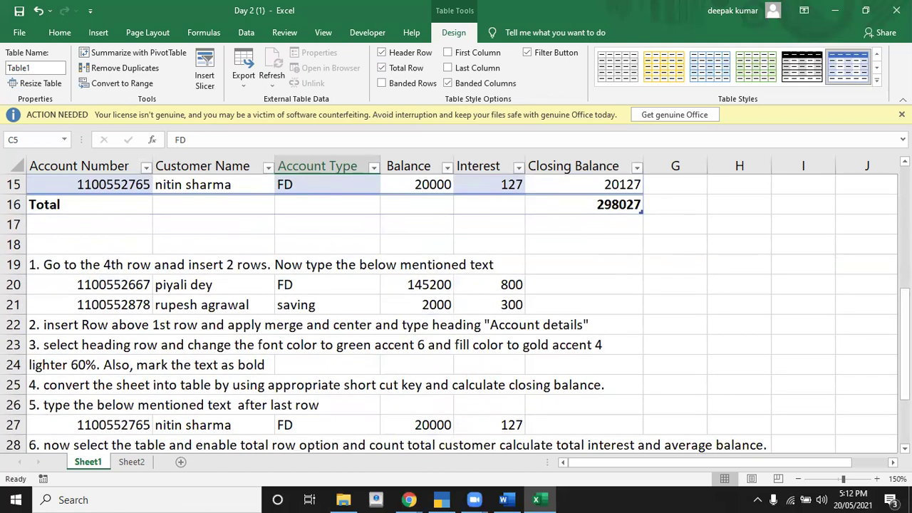
{"action": "left_click_drag", "start_coordinate": [905, 342], "coordinate": [906, 360]}
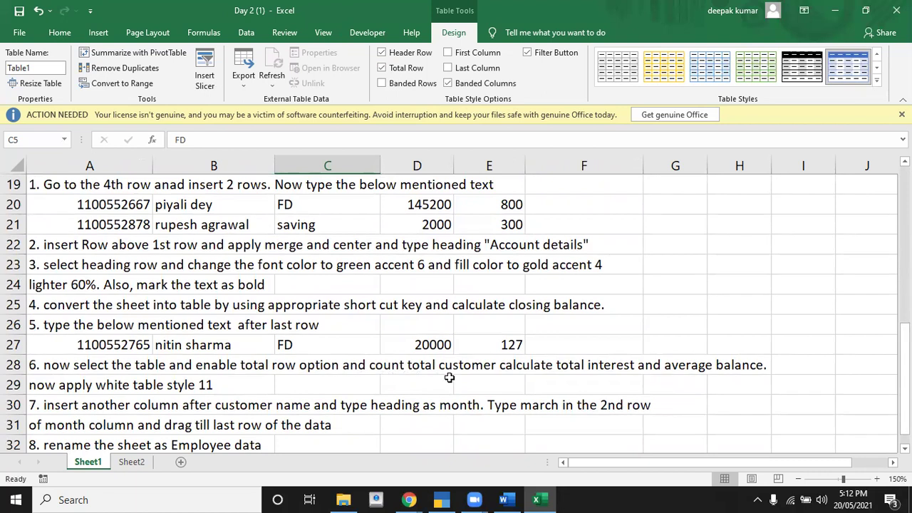
{"action": "left_click_drag", "start_coordinate": [905, 354], "coordinate": [905, 210]}
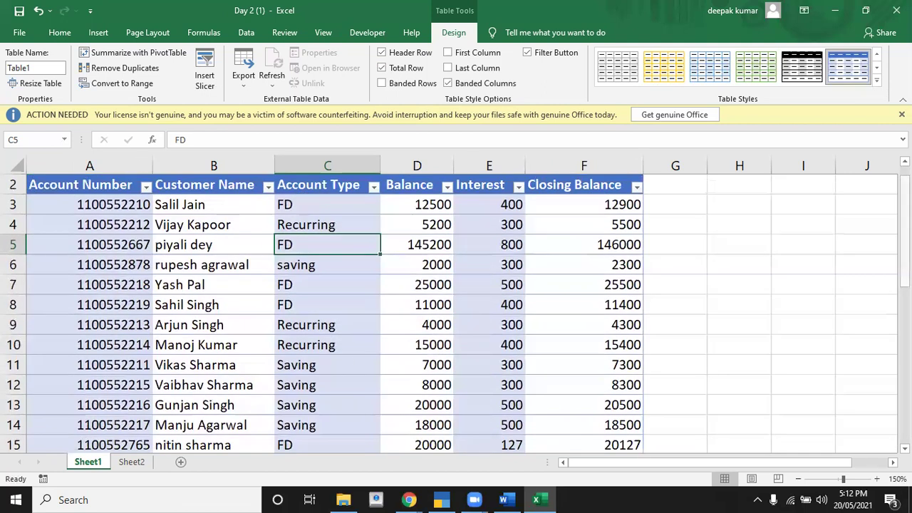
{"action": "left_click_drag", "start_coordinate": [905, 214], "coordinate": [905, 231]}
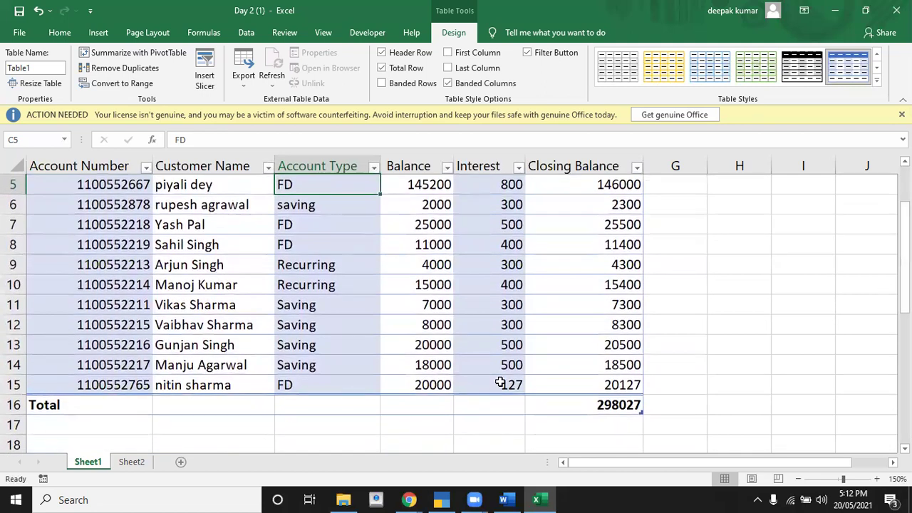
Set the Customer Name total cell B16 to Count, showing 13 customers
{"action": "left_click", "coordinate": [206, 403]}
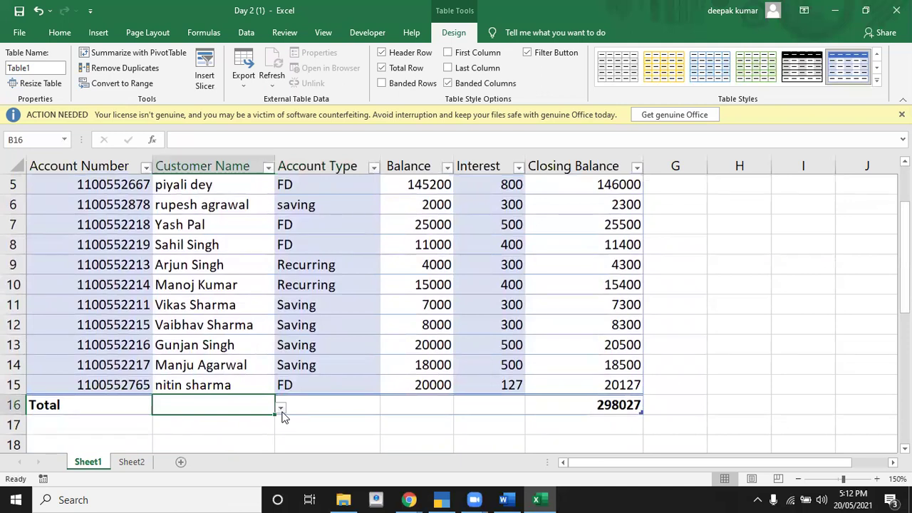
{"action": "left_click", "coordinate": [282, 408]}
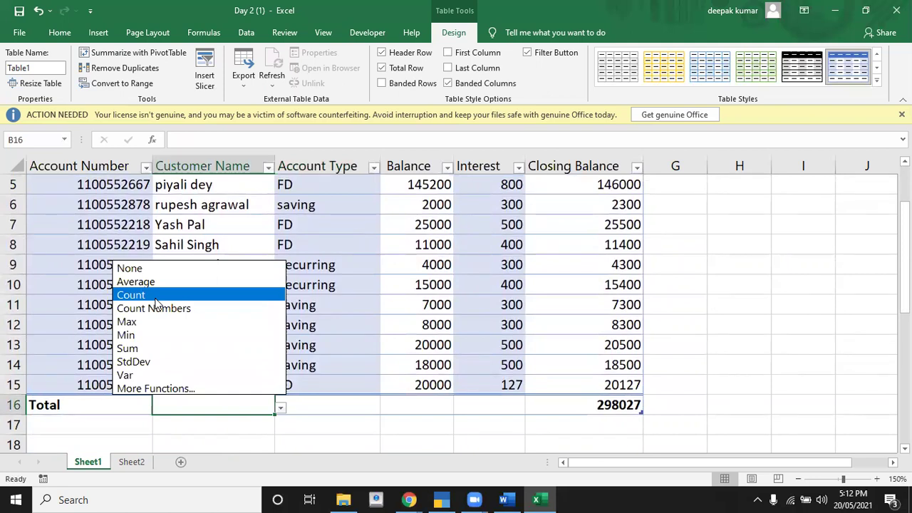
{"action": "left_click", "coordinate": [157, 298]}
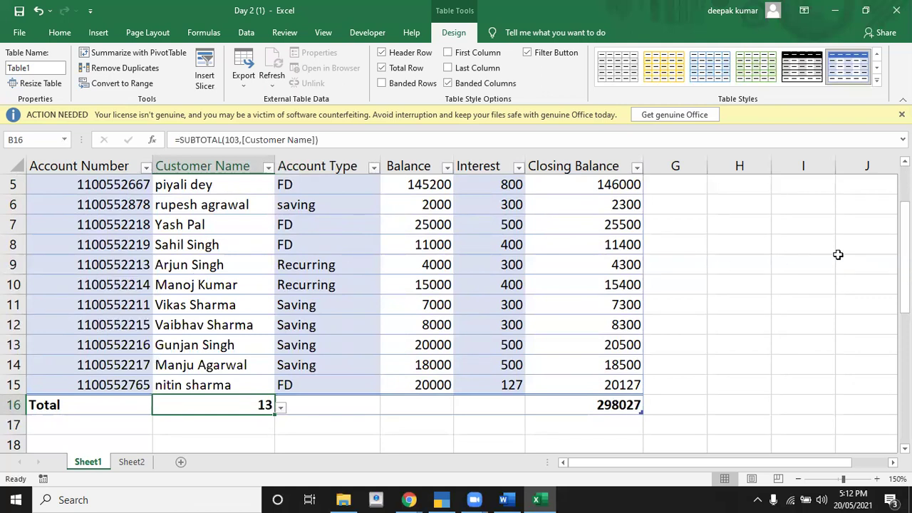
{"action": "key", "text": "Down"}
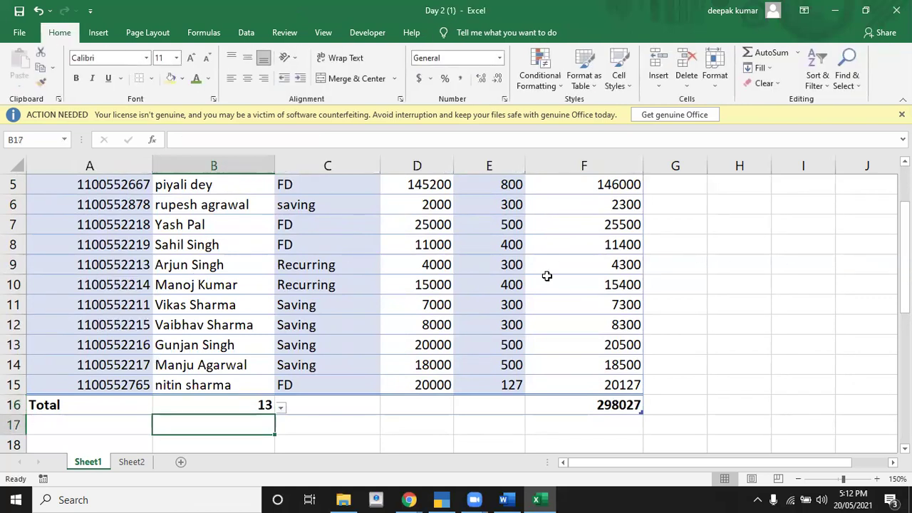
Set the Interest total cell to Sum, giving 5127
{"action": "key", "text": "Down"}
{"action": "key", "text": "Down"}
{"action": "key", "text": "Down"}
{"action": "key", "text": "Down"}
{"action": "key", "text": "Down"}
{"action": "key", "text": "Down"}
{"action": "key", "text": "Up"}
{"action": "key", "text": "Up"}
{"action": "key", "text": "Up"}
{"action": "key", "text": "Up"}
{"action": "key", "text": "Up"}
{"action": "key", "text": "Up"}
{"action": "key", "text": "Up"}
{"action": "key", "text": "Up"}
{"action": "key", "text": "Up"}
{"action": "key", "text": "Up"}
{"action": "key", "text": "Down"}
{"action": "key", "text": "Down"}
{"action": "key", "text": "Down"}
{"action": "key", "text": "Down"}
{"action": "key", "text": "Down"}
{"action": "key", "text": "Down"}
{"action": "key", "text": "Down"}
{"action": "key", "text": "Down"}
{"action": "key", "text": "Down"}
{"action": "key", "text": "Down"}
{"action": "key", "text": "Down"}
{"action": "key", "text": "Down"}
{"action": "key", "text": "Up"}
{"action": "key", "text": "Up"}
{"action": "key", "text": "Up"}
{"action": "key", "text": "Up"}
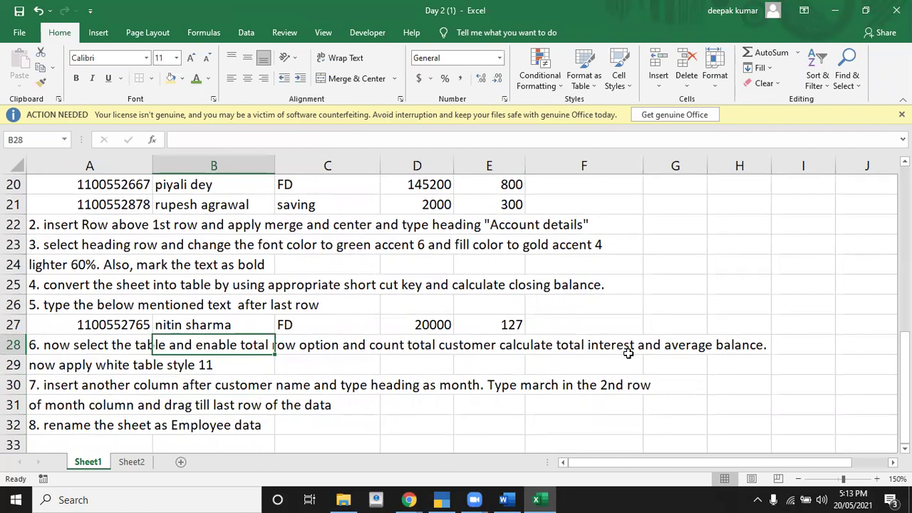
{"action": "key", "text": "Up"}
{"action": "key", "text": "Up"}
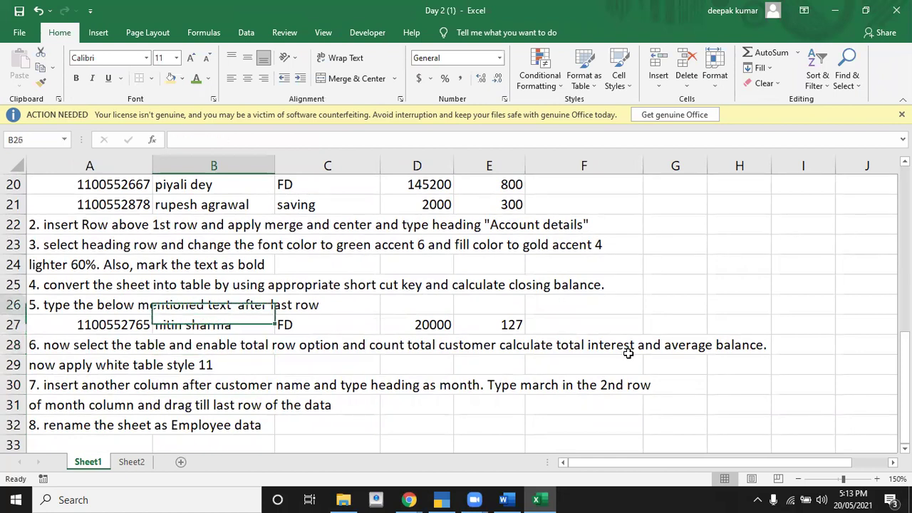
{"action": "key", "text": "Up"}
{"action": "key", "text": "Up"}
{"action": "key", "text": "Up"}
{"action": "key", "text": "Up"}
{"action": "key", "text": "Up"}
{"action": "key", "text": "Up"}
{"action": "key", "text": "Down"}
{"action": "key", "text": "Down"}
{"action": "key", "text": "Down"}
{"action": "key", "text": "Down"}
{"action": "key", "text": "Down"}
{"action": "key", "text": "Down"}
{"action": "key", "text": "Down"}
{"action": "key", "text": "Right"}
{"action": "key", "text": "Right"}
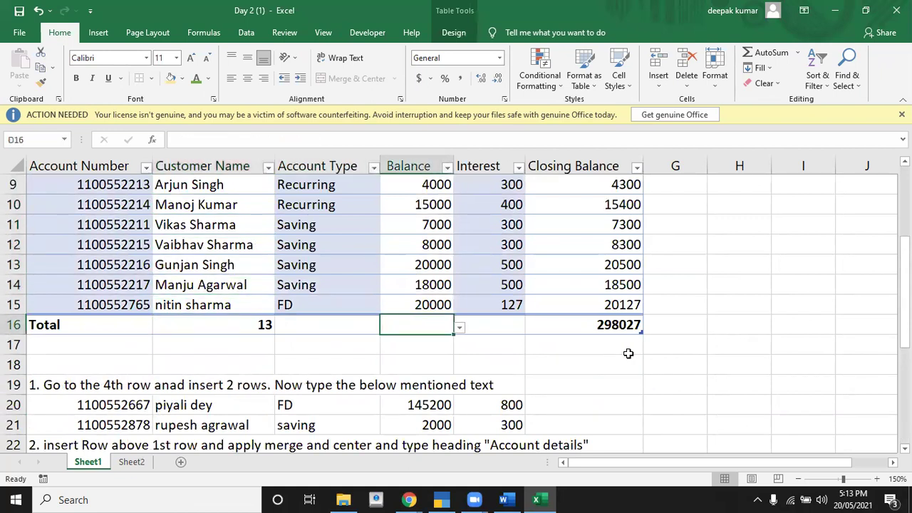
{"action": "key", "text": "Right"}
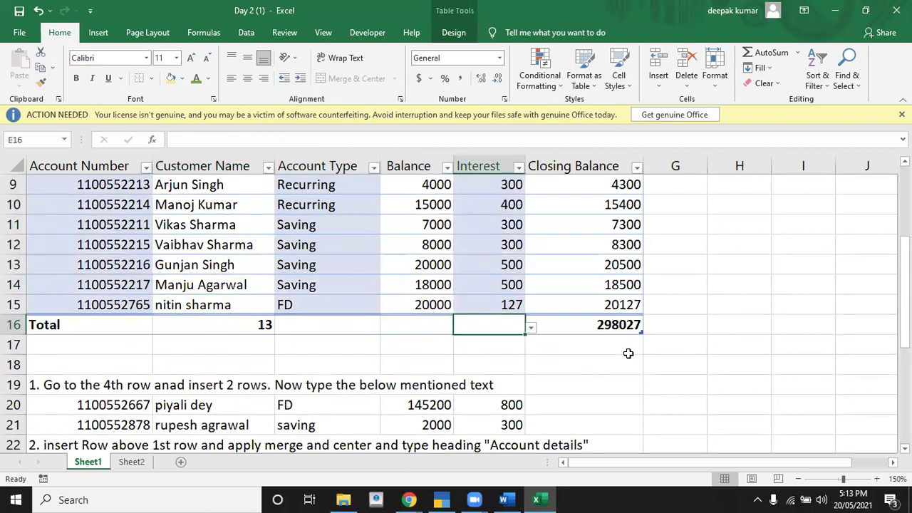
{"action": "left_click", "coordinate": [531, 329]}
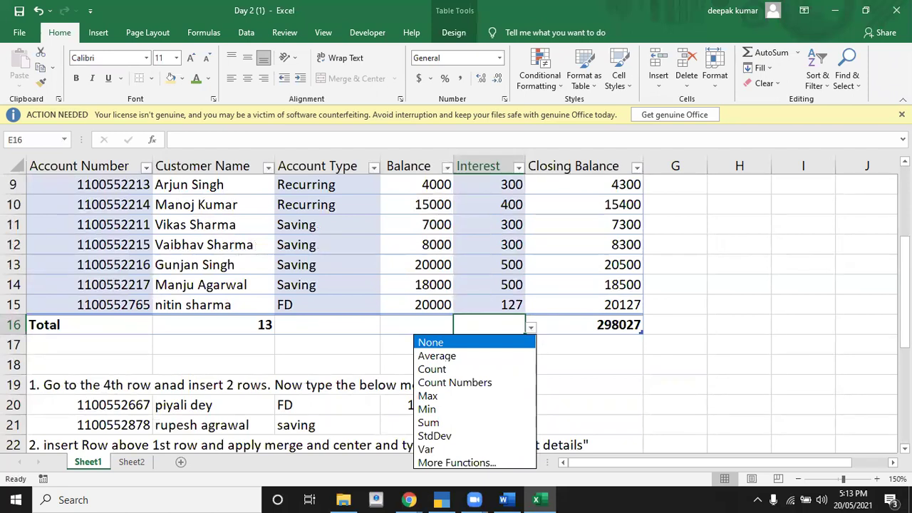
{"action": "key", "text": "Escape"}
{"action": "left_click_drag", "start_coordinate": [904, 300], "coordinate": [904, 324]}
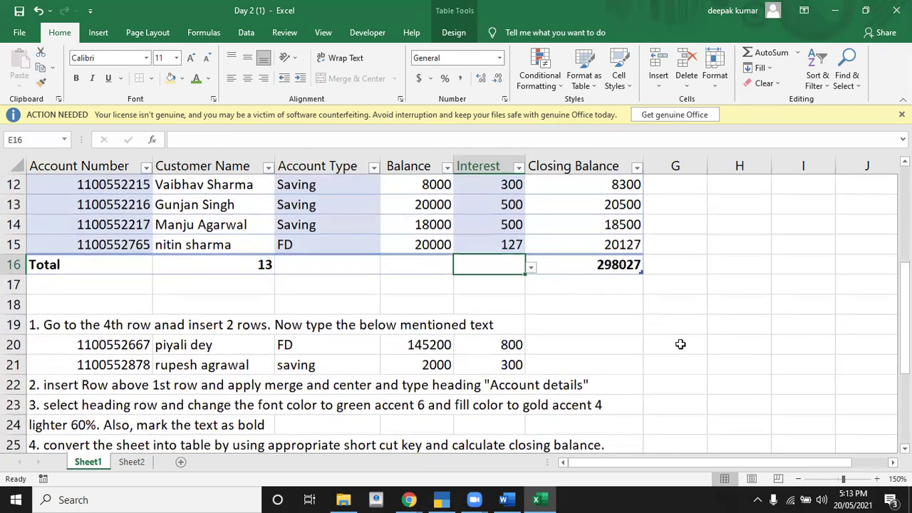
{"action": "left_click", "coordinate": [533, 268]}
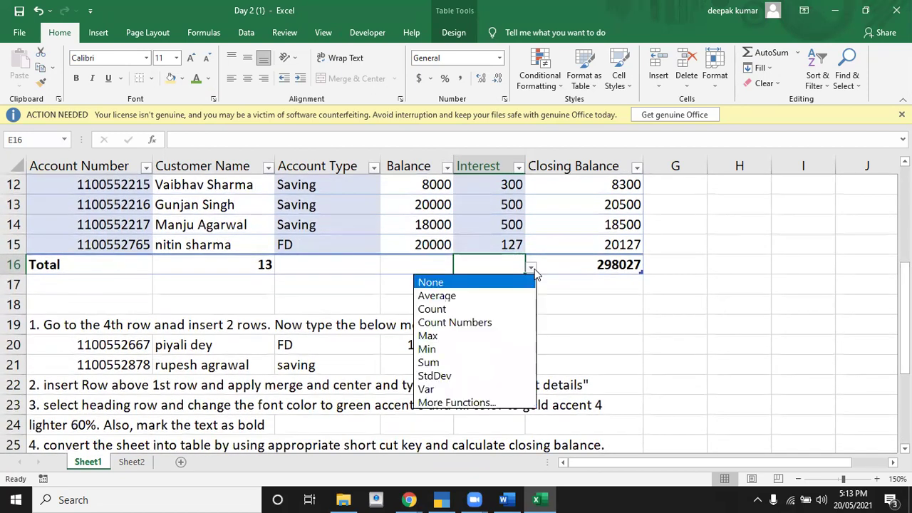
{"action": "left_click", "coordinate": [442, 363]}
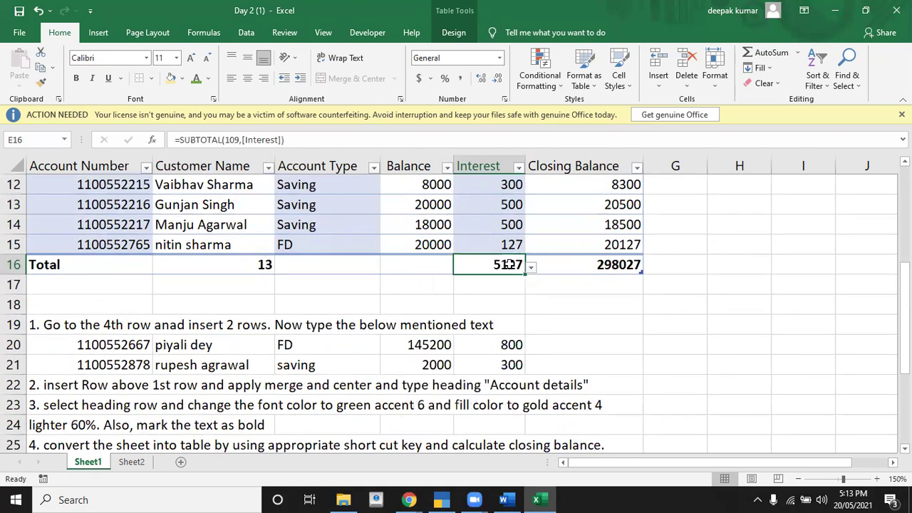
Switch the Closing Balance total from Sum to Average, showing 22925.15385
{"action": "left_click", "coordinate": [613, 264]}
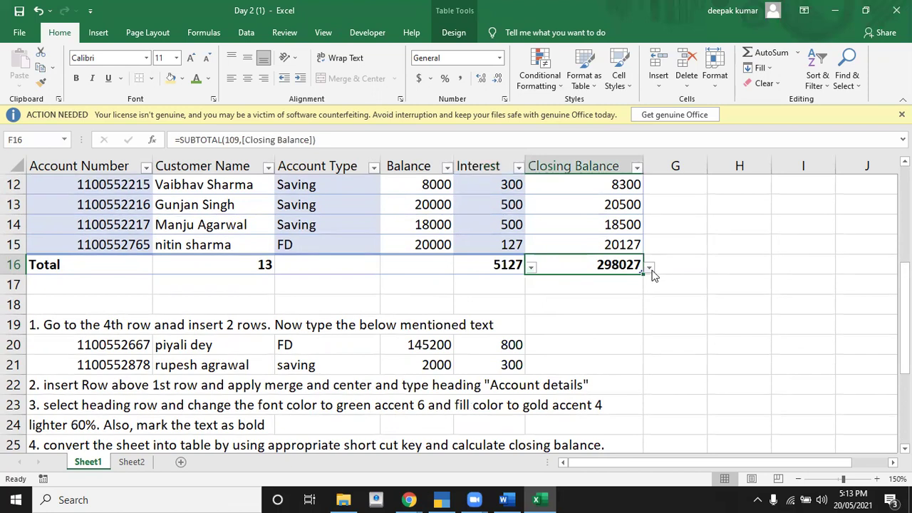
{"action": "left_click", "coordinate": [650, 270]}
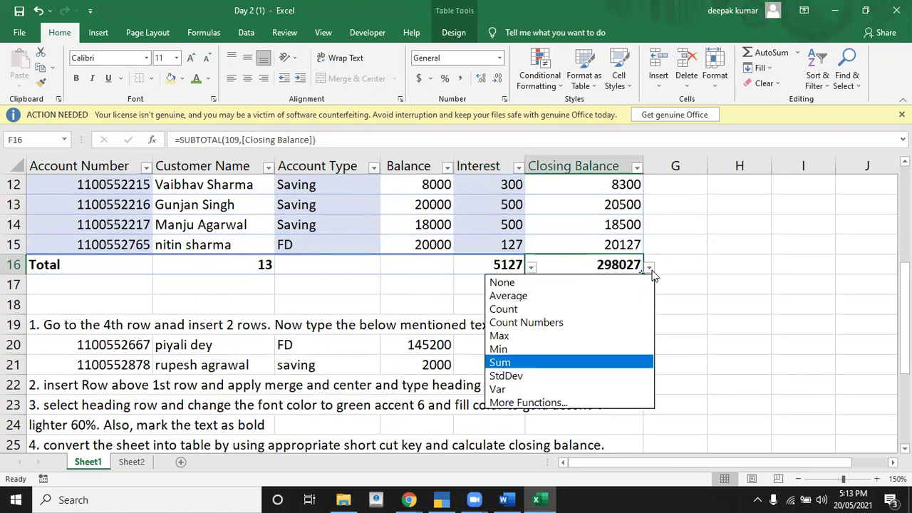
{"action": "left_click", "coordinate": [525, 295]}
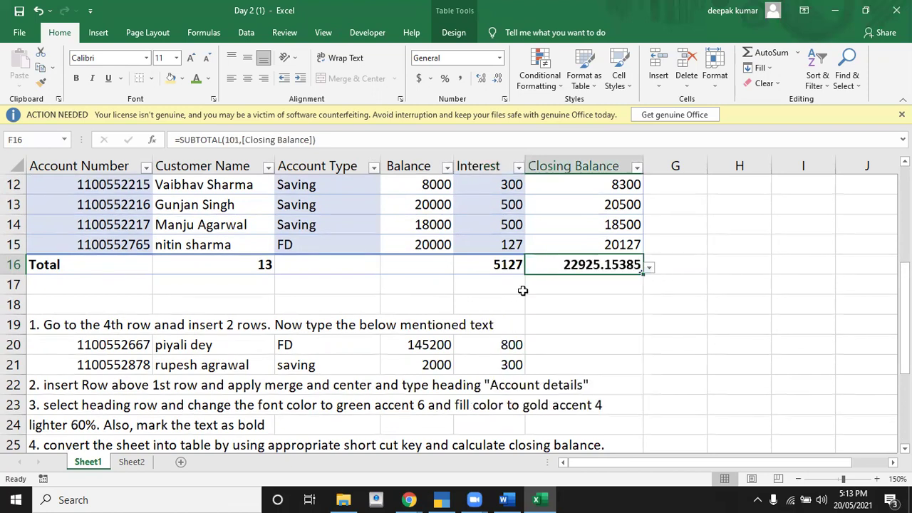
{"action": "left_click", "coordinate": [603, 281]}
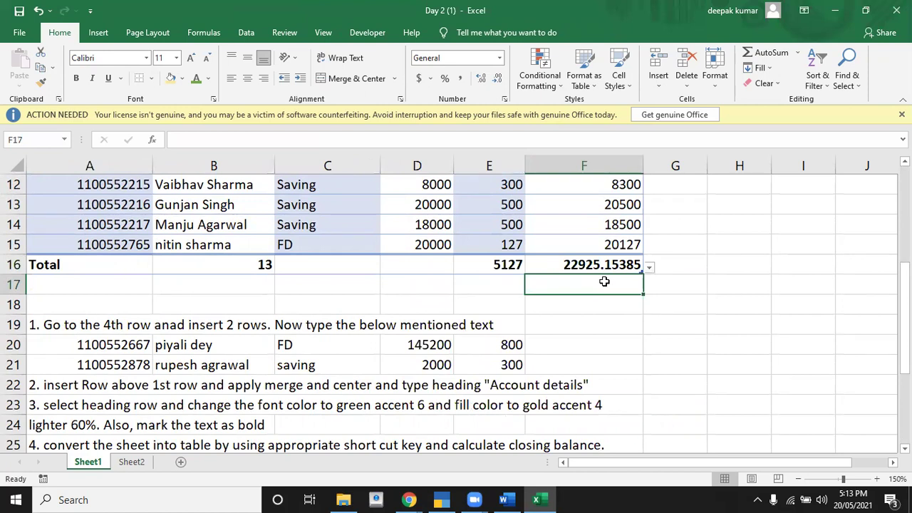
{"action": "key", "text": "Down"}
{"action": "key", "text": "Down"}
{"action": "key", "text": "Down"}
{"action": "key", "text": "Down"}
{"action": "key", "text": "Down"}
{"action": "key", "text": "Down"}
{"action": "key", "text": "Down"}
{"action": "key", "text": "Down"}
{"action": "key", "text": "Up"}
{"action": "key", "text": "Up"}
{"action": "key", "text": "Up"}
{"action": "key", "text": "Up"}
{"action": "key", "text": "Up"}
{"action": "key", "text": "Up"}
{"action": "key", "text": "Up"}
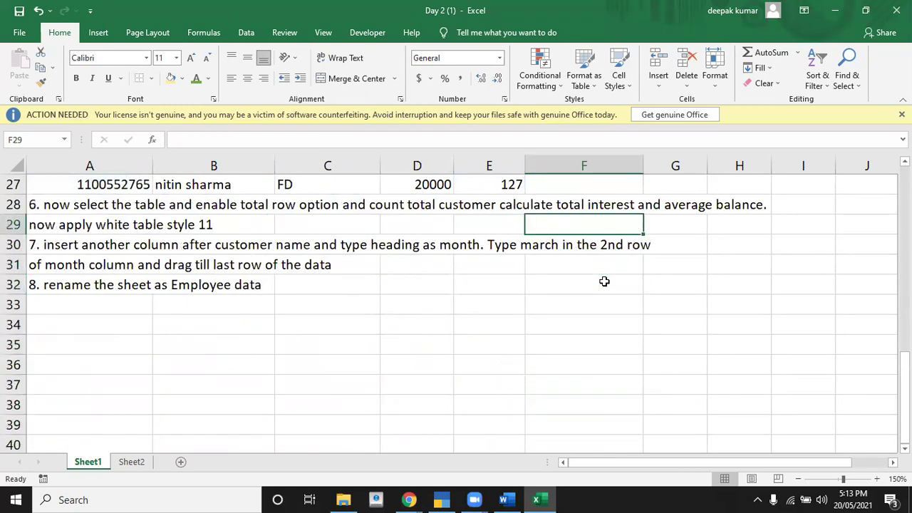
{"action": "key", "text": "Left"}
{"action": "key", "text": "Left"}
{"action": "key", "text": "Left"}
{"action": "key", "text": "Left"}
{"action": "key", "text": "Up"}
{"action": "key", "text": "Up"}
{"action": "key", "text": "Up"}
{"action": "key", "text": "Up"}
{"action": "key", "text": "Up"}
{"action": "key", "text": "Up"}
{"action": "key", "text": "Up"}
{"action": "key", "text": "Up"}
{"action": "key", "text": "Up"}
{"action": "key", "text": "Down"}
{"action": "key", "text": "Down"}
{"action": "key", "text": "Down"}
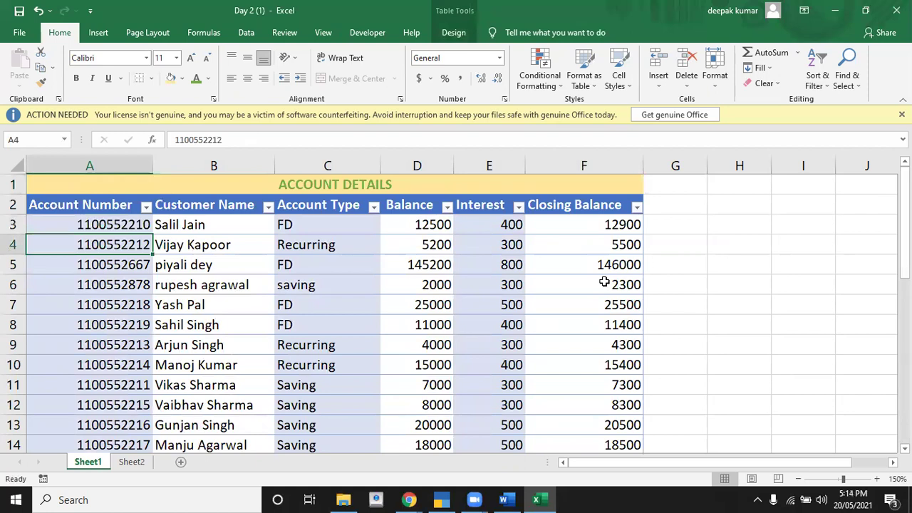
{"action": "left_click", "coordinate": [283, 299]}
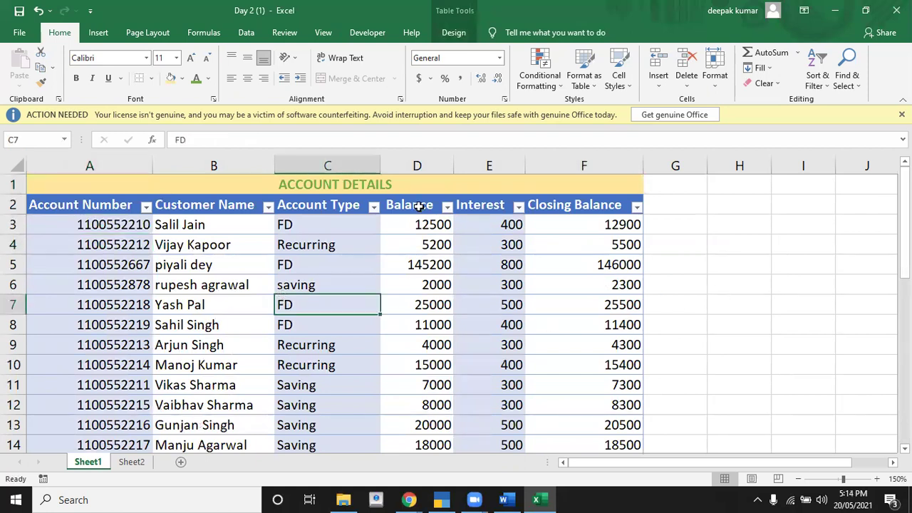
Apply White, Table Style Light 11 to the Account Details table from the Table Styles gallery
{"action": "left_click", "coordinate": [454, 32]}
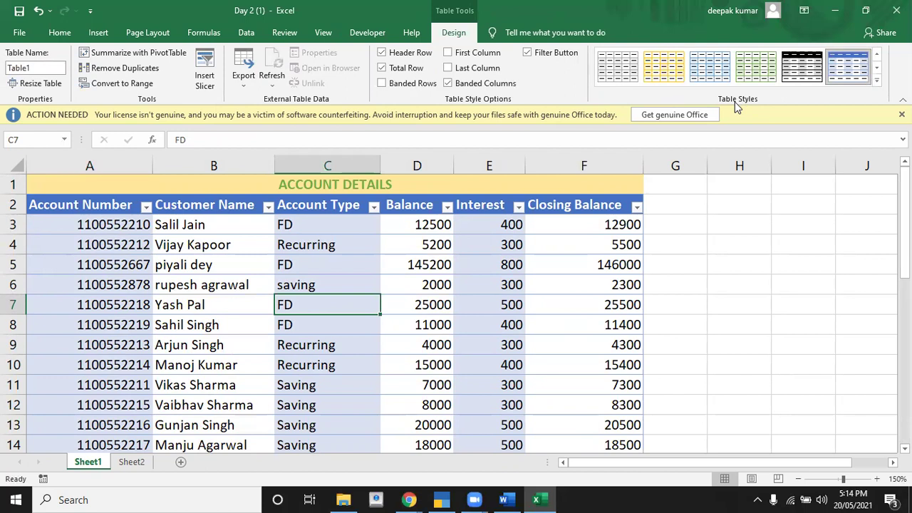
{"action": "left_click", "coordinate": [878, 83]}
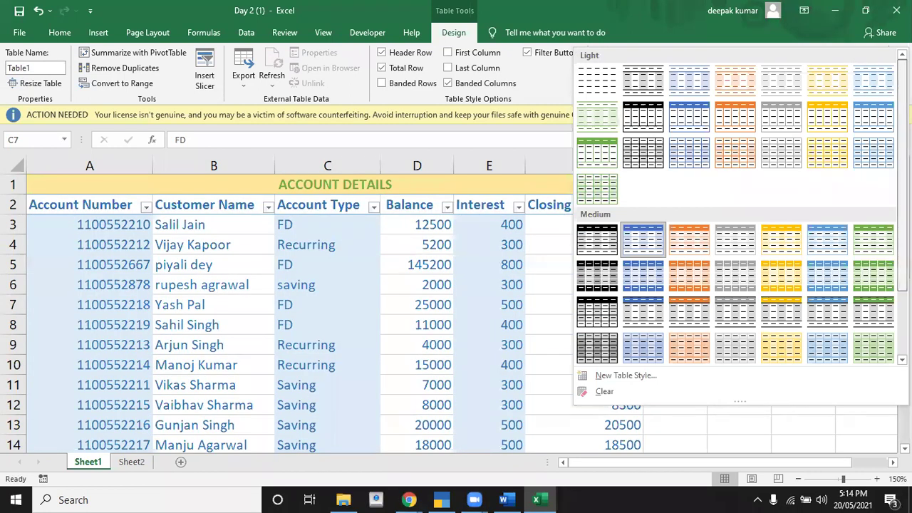
{"action": "scroll", "coordinate": [738, 206], "scroll_direction": "down", "scroll_amount": 2}
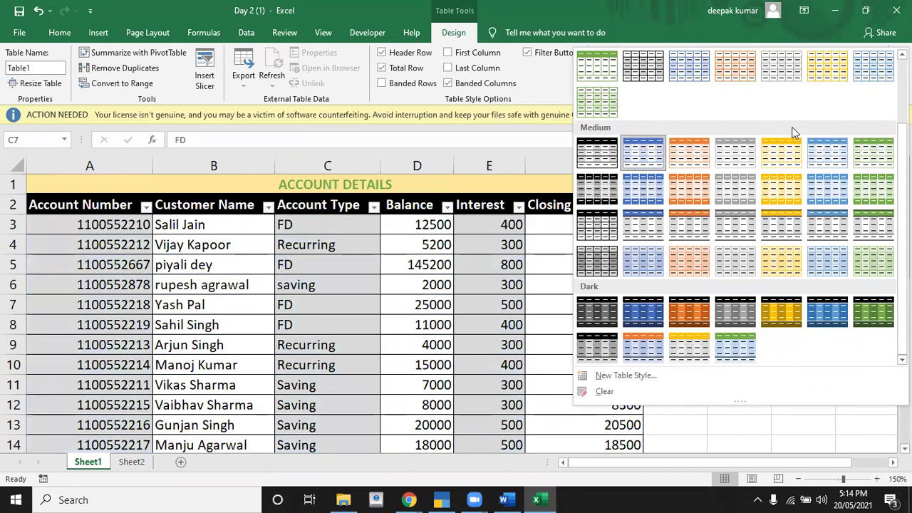
{"action": "scroll", "coordinate": [738, 207], "scroll_direction": "up", "scroll_amount": 1}
{"action": "scroll", "coordinate": [738, 207], "scroll_direction": "up", "scroll_amount": 1}
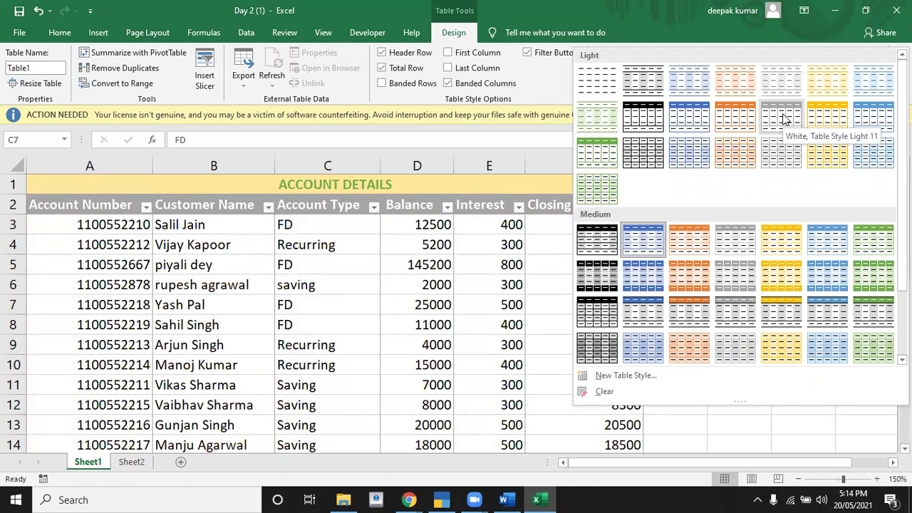
{"action": "left_click", "coordinate": [784, 117]}
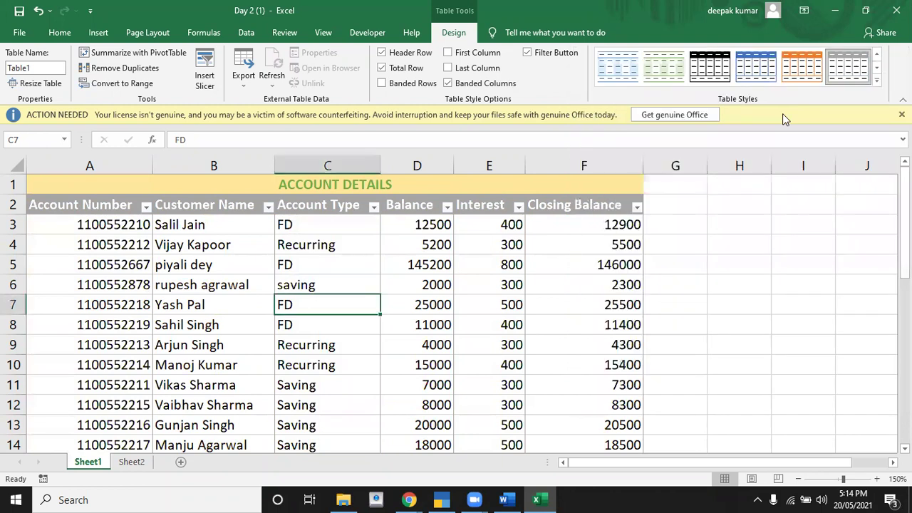
{"action": "left_click", "coordinate": [333, 268]}
{"action": "key", "text": "Down"}
{"action": "key", "text": "Down"}
{"action": "key", "text": "Down"}
{"action": "key", "text": "Down"}
{"action": "key", "text": "Down"}
{"action": "key", "text": "Down"}
{"action": "key", "text": "Down"}
{"action": "key", "text": "Down"}
{"action": "key", "text": "Down"}
{"action": "key", "text": "Down"}
{"action": "key", "text": "Down"}
{"action": "key", "text": "Down"}
{"action": "key", "text": "Down"}
{"action": "key", "text": "Down"}
{"action": "key", "text": "Down"}
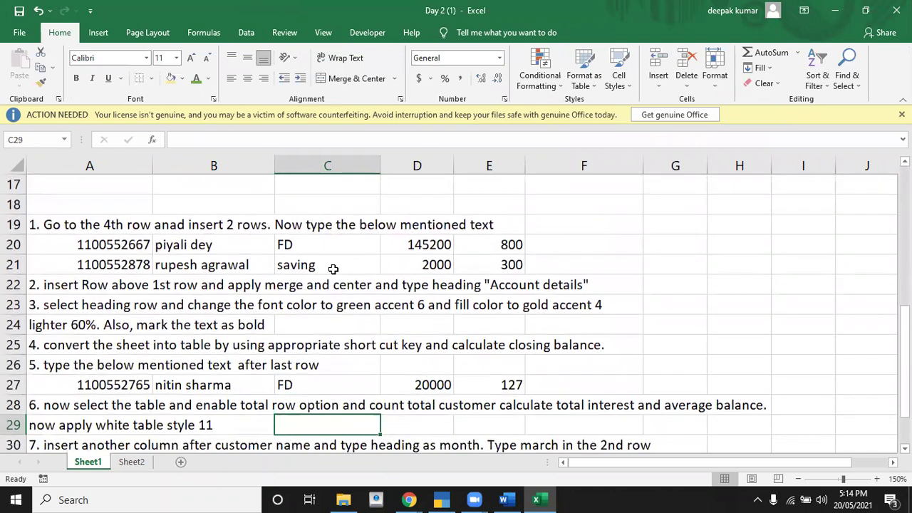
{"action": "key", "text": "Down"}
{"action": "key", "text": "Down"}
{"action": "key", "text": "Down"}
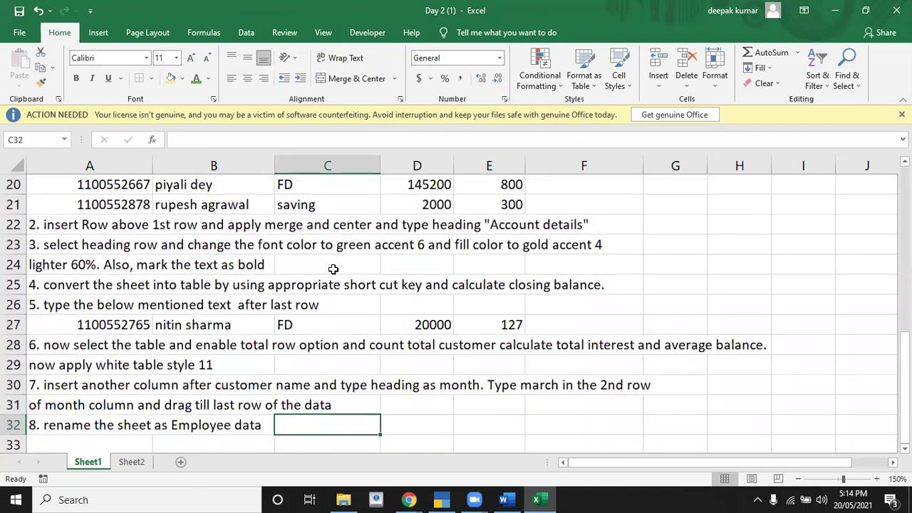
{"action": "key", "text": "Up"}
{"action": "key", "text": "Up"}
{"action": "key", "text": "Up"}
{"action": "key", "text": "Down"}
{"action": "key", "text": "Down"}
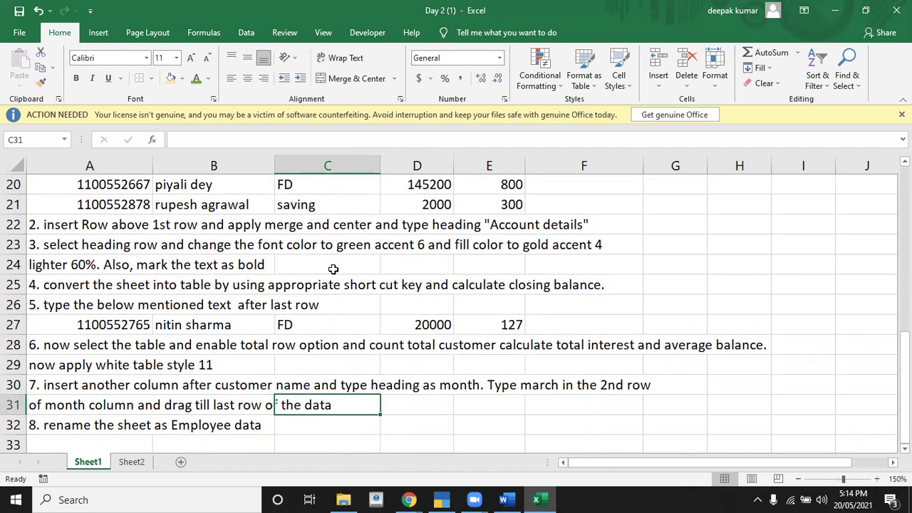
{"action": "key", "text": "Up"}
{"action": "key", "text": "Up"}
{"action": "key", "text": "Up"}
{"action": "key", "text": "Up"}
{"action": "key", "text": "Up"}
{"action": "key", "text": "Up"}
{"action": "key", "text": "Up"}
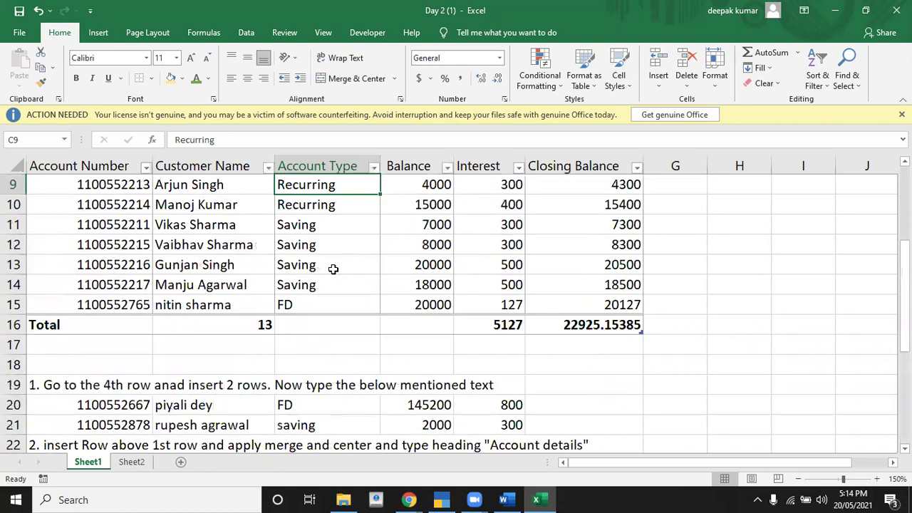
{"action": "key", "text": "Up"}
{"action": "key", "text": "Up"}
{"action": "key", "text": "Up"}
{"action": "key", "text": "Down"}
{"action": "key", "text": "Down"}
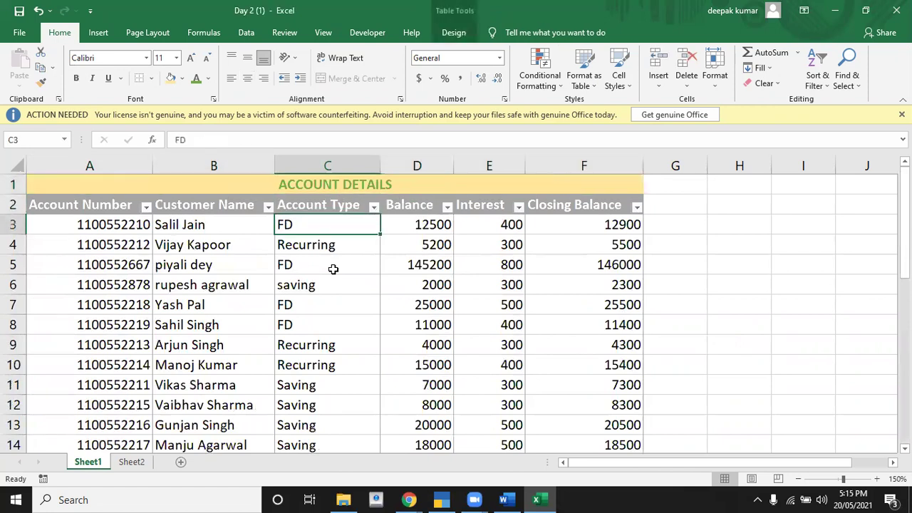
{"action": "key", "text": "Down"}
{"action": "key", "text": "Down"}
{"action": "key", "text": "Down"}
{"action": "key", "text": "Down"}
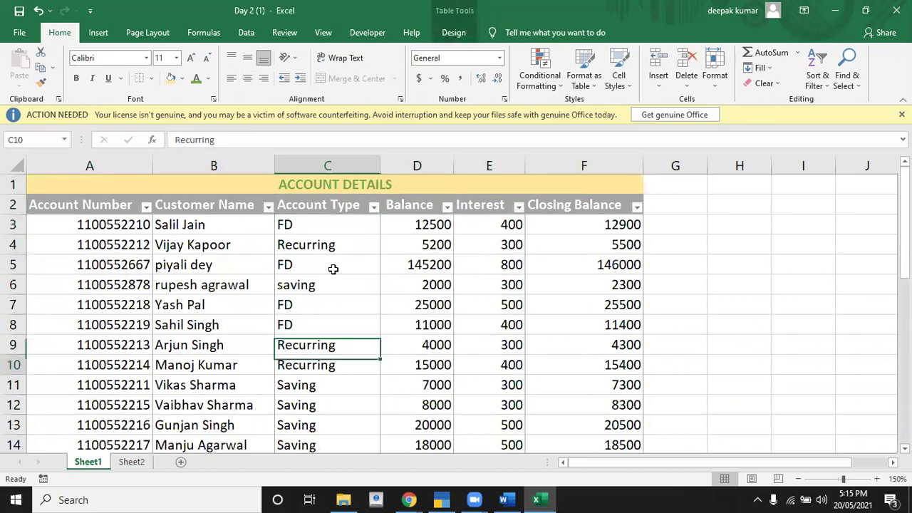
{"action": "key", "text": "Down"}
{"action": "key", "text": "Down"}
{"action": "key", "text": "Down"}
{"action": "key", "text": "Down"}
{"action": "key", "text": "Down"}
{"action": "key", "text": "Down"}
{"action": "key", "text": "Up"}
{"action": "key", "text": "Up"}
{"action": "key", "text": "Up"}
{"action": "key", "text": "Up"}
{"action": "key", "text": "Up"}
{"action": "key", "text": "Up"}
{"action": "key", "text": "Up"}
{"action": "key", "text": "Up"}
{"action": "key", "text": "Up"}
{"action": "key", "text": "Up"}
{"action": "key", "text": "Down"}
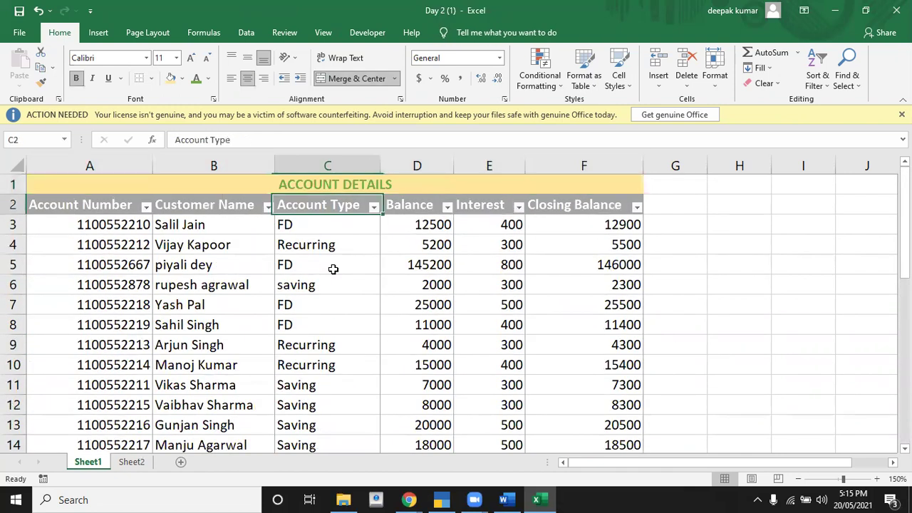
{"action": "key", "text": "Down"}
{"action": "key", "text": "Left"}
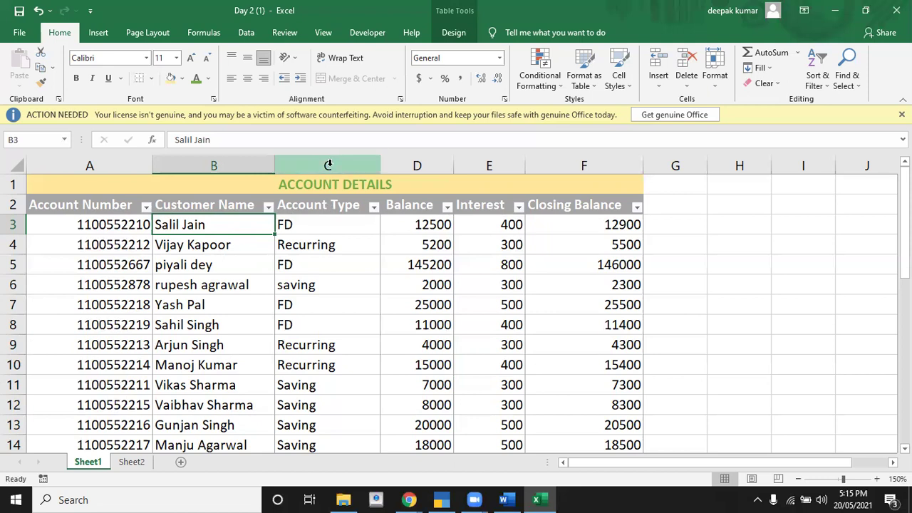
Insert an empty column before Account Type and give it the heading MONTH
{"action": "left_click", "coordinate": [328, 165]}
{"action": "right_click", "coordinate": [330, 166]}
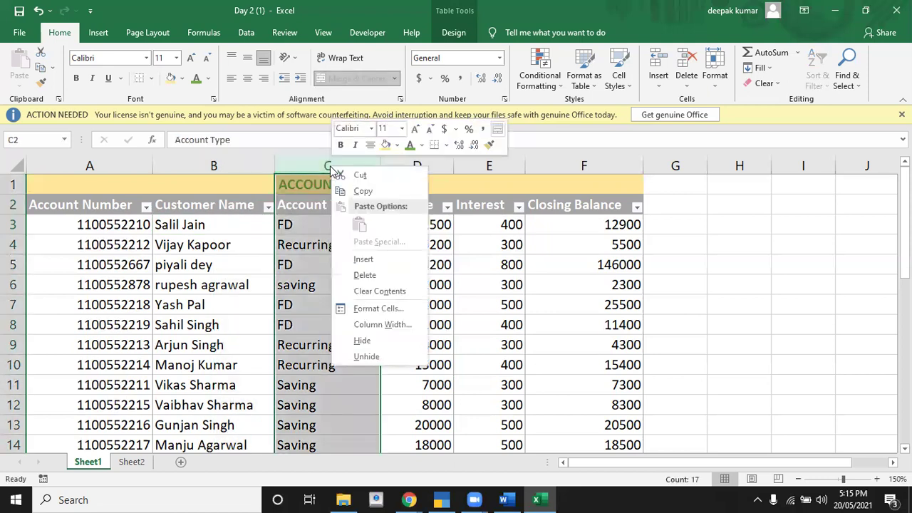
{"action": "left_click", "coordinate": [364, 258]}
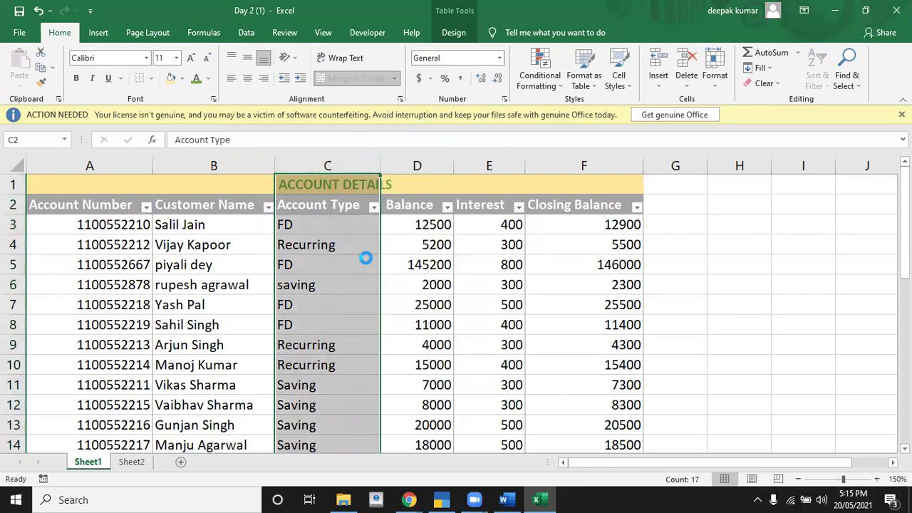
{"action": "left_click", "coordinate": [338, 227]}
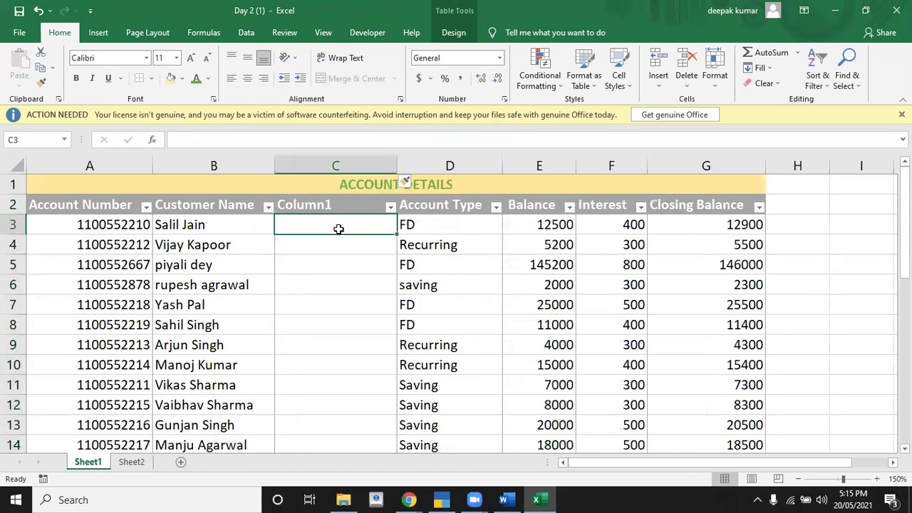
{"action": "left_click", "coordinate": [331, 205]}
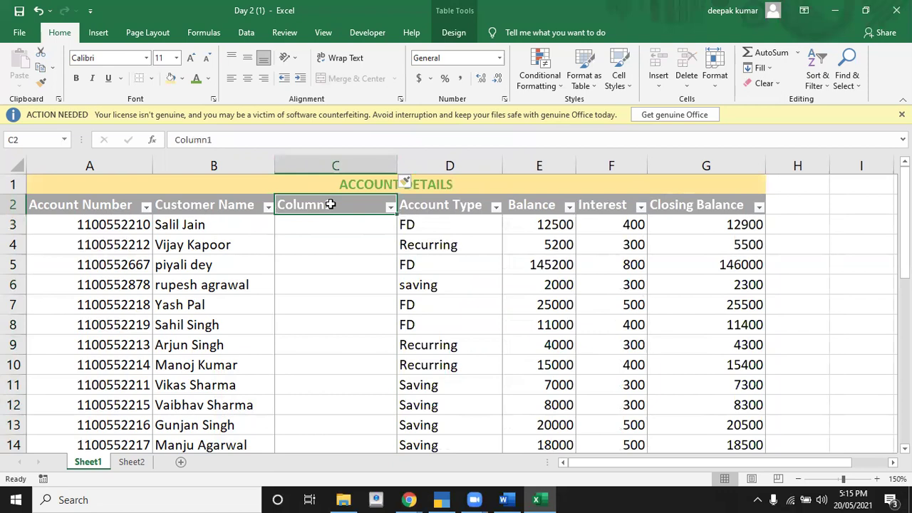
{"action": "type", "text": "MONTH"}
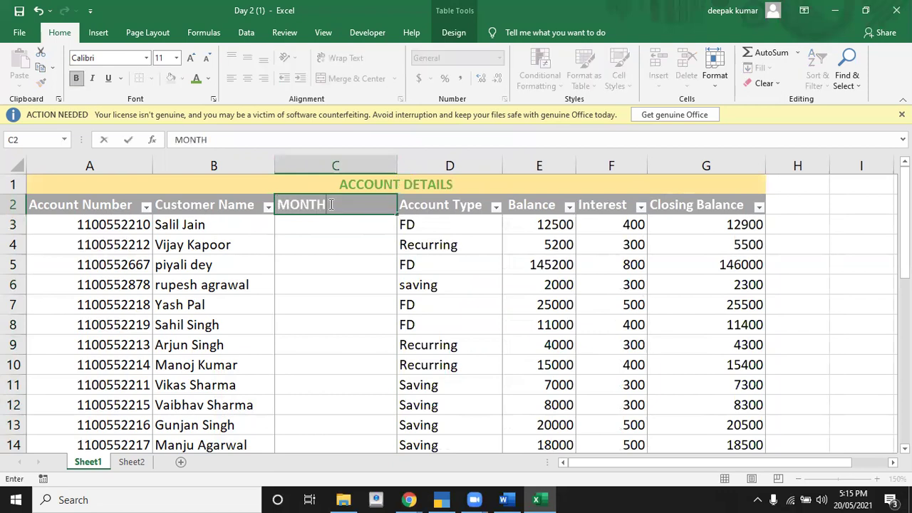
{"action": "key", "text": "Return"}
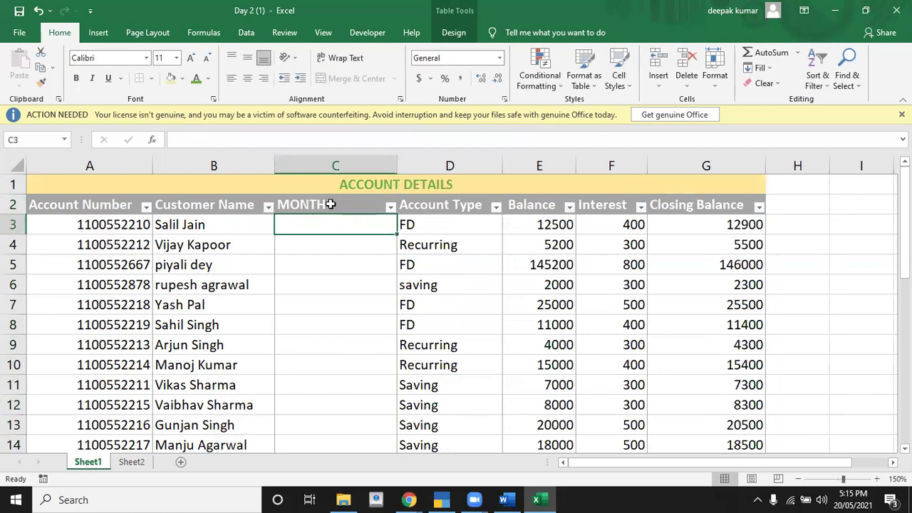
{"action": "key", "text": "Down"}
{"action": "key", "text": "Down"}
{"action": "key", "text": "Down"}
{"action": "key", "text": "Down"}
{"action": "key", "text": "Down"}
{"action": "key", "text": "Down"}
{"action": "key", "text": "Down"}
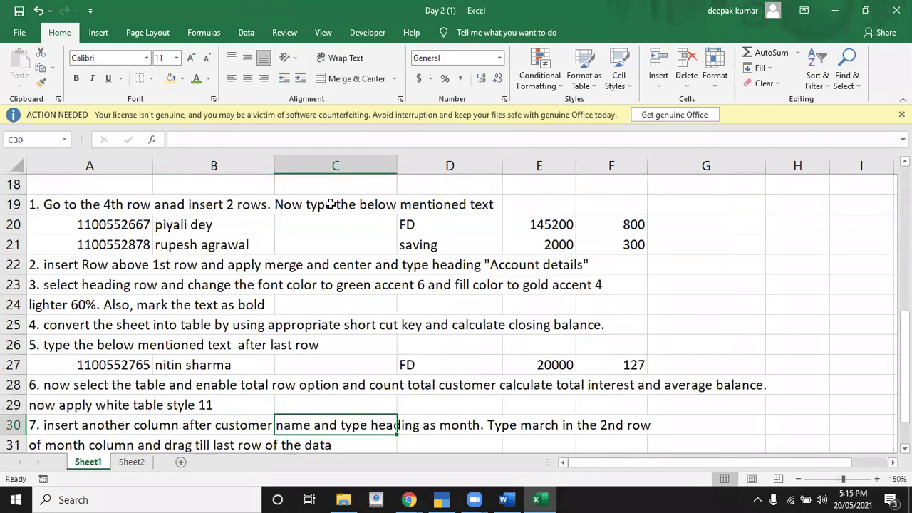
{"action": "key", "text": "Down"}
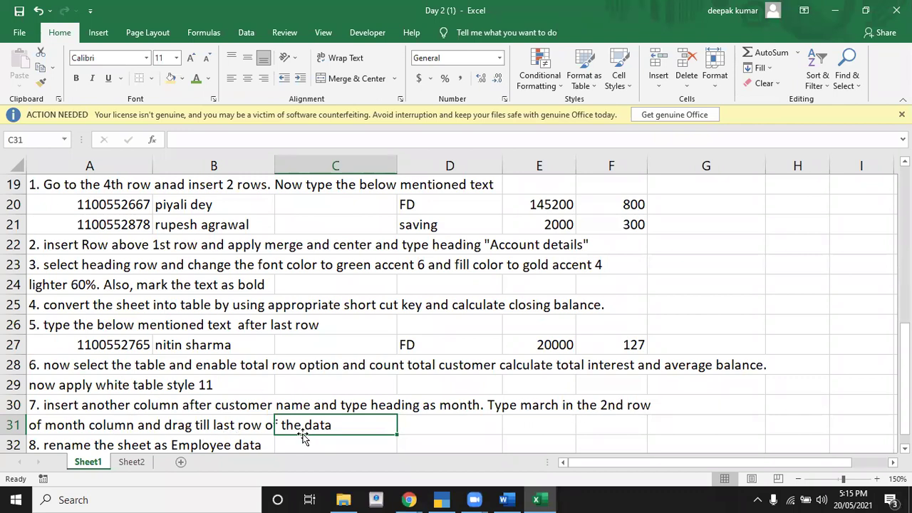
{"action": "key", "text": "Up"}
{"action": "key", "text": "Up"}
{"action": "key", "text": "Up"}
{"action": "key", "text": "Up"}
{"action": "key", "text": "Up"}
{"action": "key", "text": "Up"}
{"action": "key", "text": "Up"}
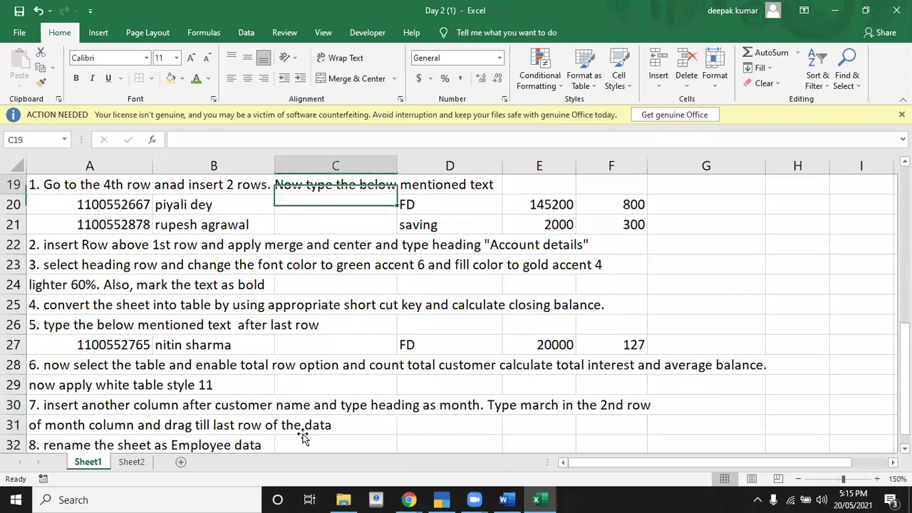
{"action": "key", "text": "Up"}
{"action": "key", "text": "Up"}
{"action": "key", "text": "Up"}
{"action": "key", "text": "Down"}
{"action": "key", "text": "Down"}
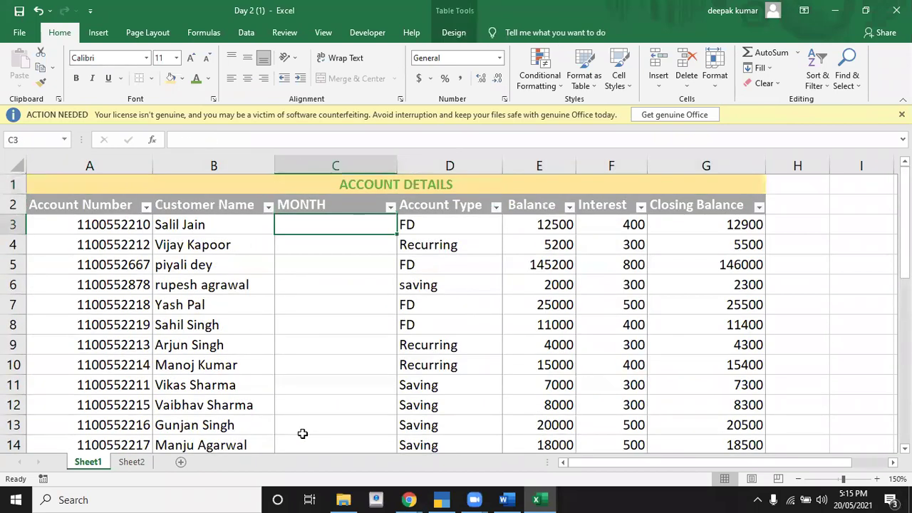
Enter MARCH in C3 and AutoFill consecutive months down to C15
{"action": "type", "text": "MARCH"}
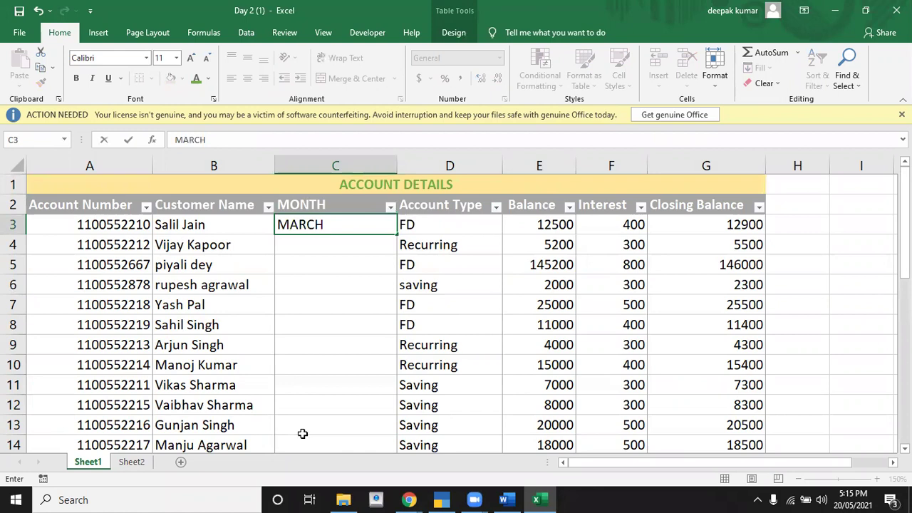
{"action": "key", "text": "Return"}
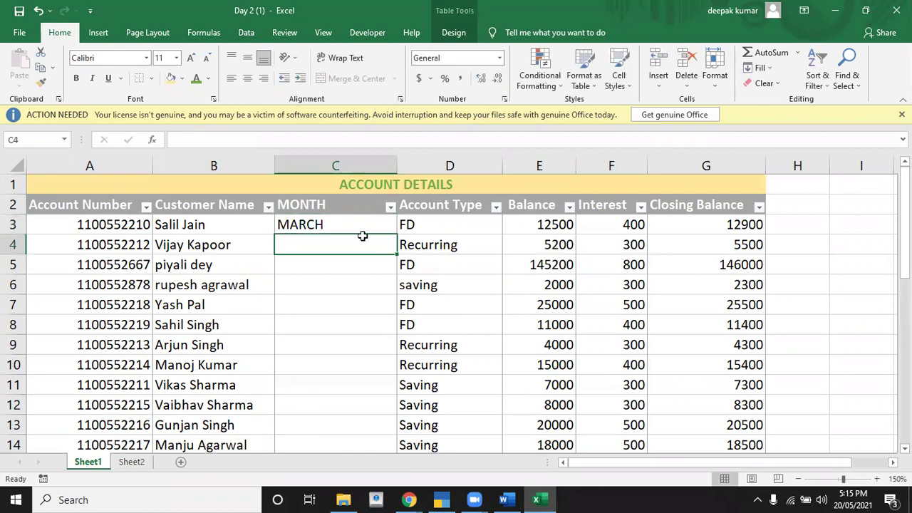
{"action": "left_click", "coordinate": [356, 224]}
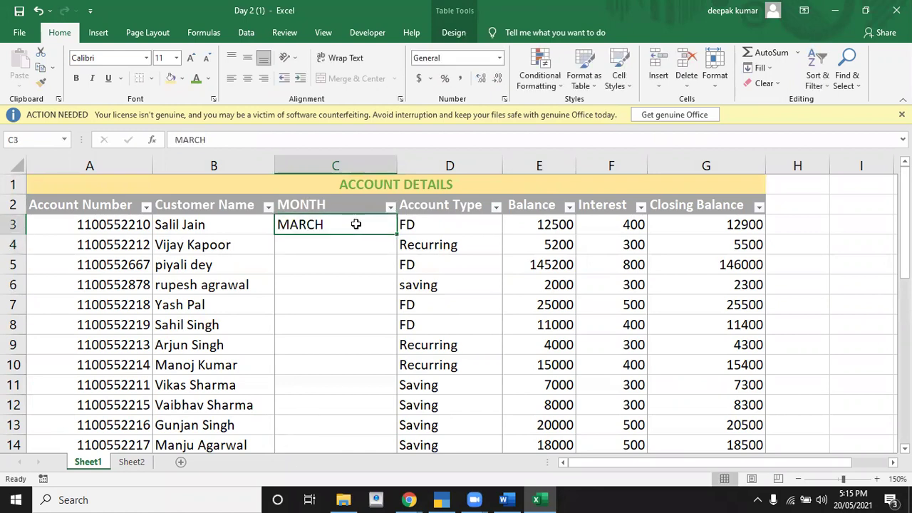
{"action": "left_click_drag", "start_coordinate": [397, 235], "coordinate": [399, 394]}
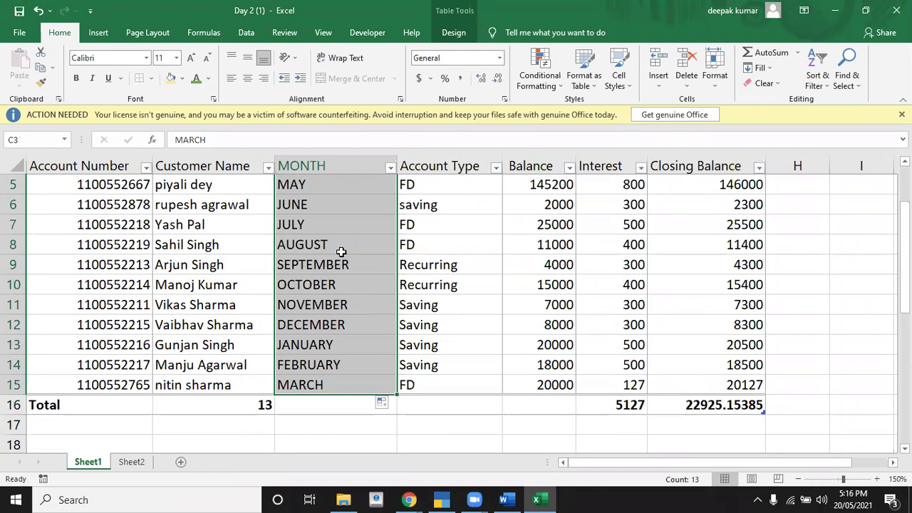
{"action": "key", "text": "Down"}
{"action": "key", "text": "Down"}
{"action": "key", "text": "Down"}
{"action": "key", "text": "Down"}
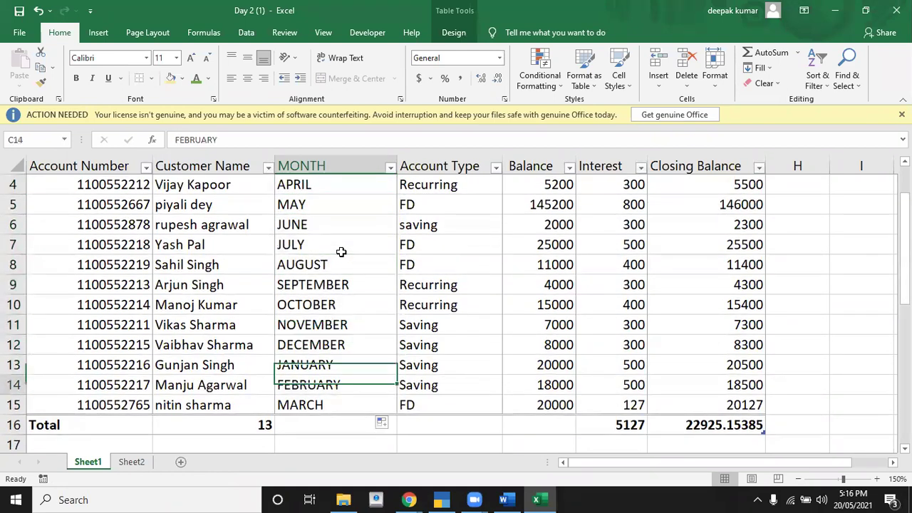
{"action": "key", "text": "Down"}
{"action": "key", "text": "Down"}
{"action": "key", "text": "Down"}
{"action": "key", "text": "Down"}
{"action": "key", "text": "Down"}
{"action": "key", "text": "Down"}
{"action": "key", "text": "Up"}
{"action": "key", "text": "Up"}
{"action": "key", "text": "Up"}
{"action": "key", "text": "Up"}
{"action": "key", "text": "Up"}
{"action": "key", "text": "Up"}
{"action": "key", "text": "Up"}
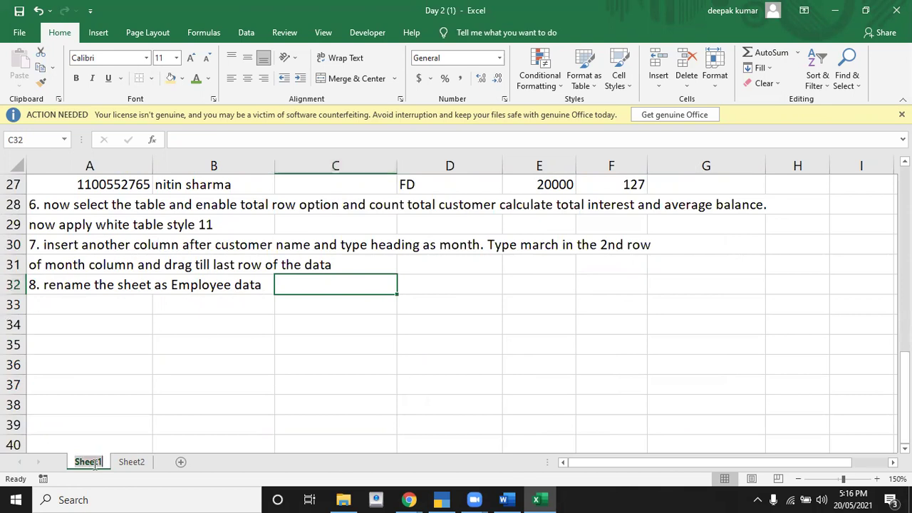
Rename the Sheet1 tab to EMPLOYEE DATA in capitals
{"action": "double_click", "coordinate": [87, 461]}
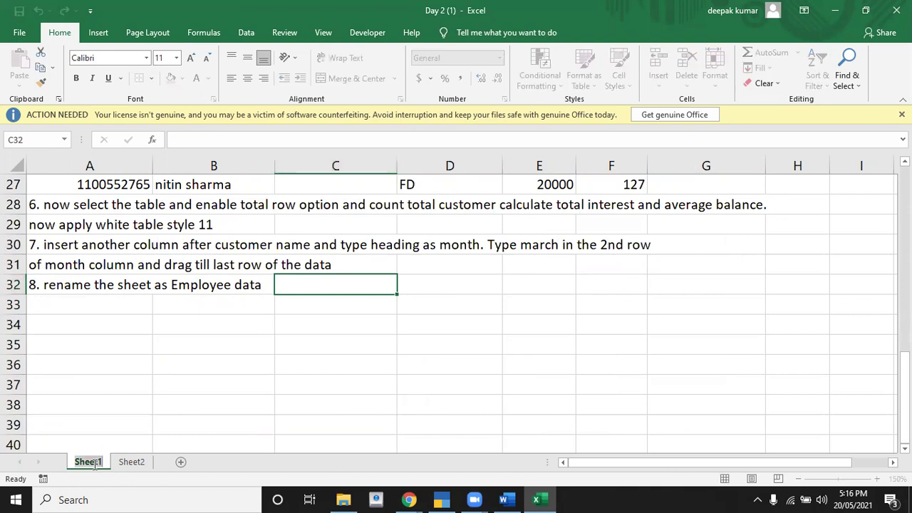
{"action": "type", "text": "e"}
{"action": "key", "text": "BackSpace"}
{"action": "type", "text": "EMPLOYEE DATA"}
{"action": "key", "text": "Return"}
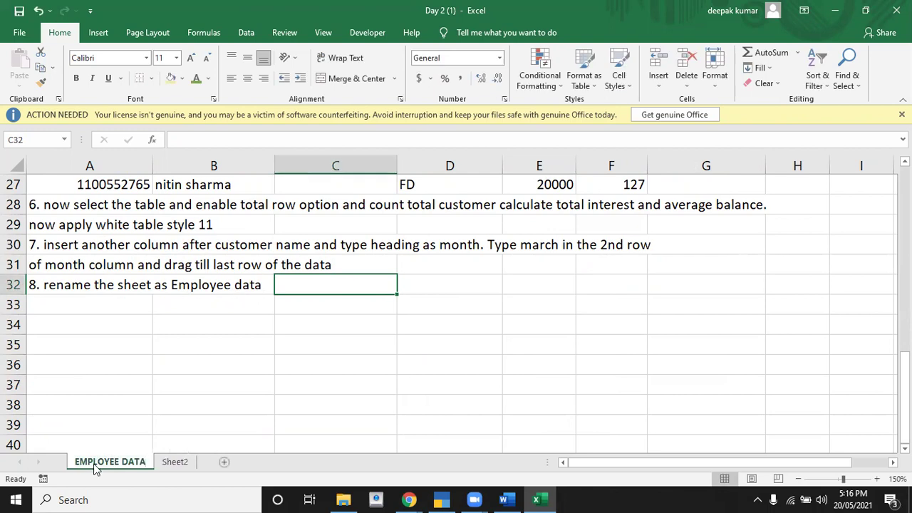
{"action": "left_click", "coordinate": [145, 428]}
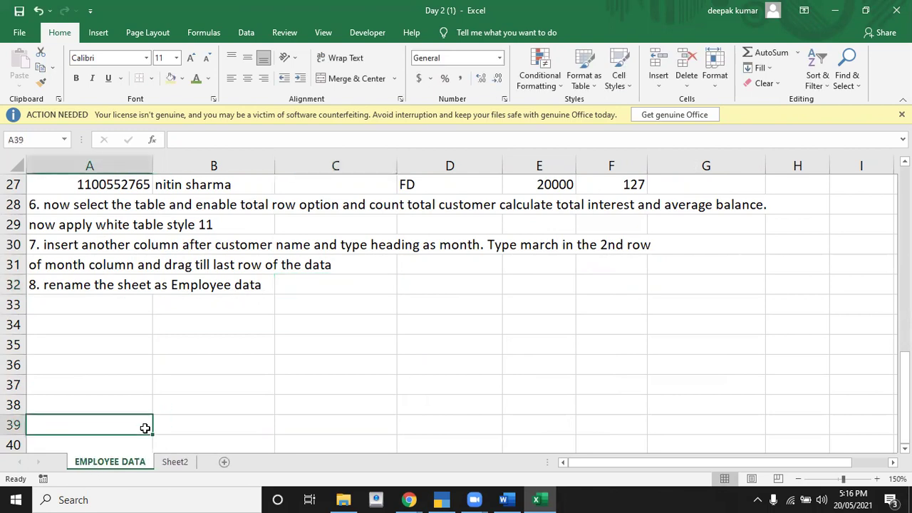
Switch to Sheet2 and zoom the view in to 170%
{"action": "left_click", "coordinate": [175, 462]}
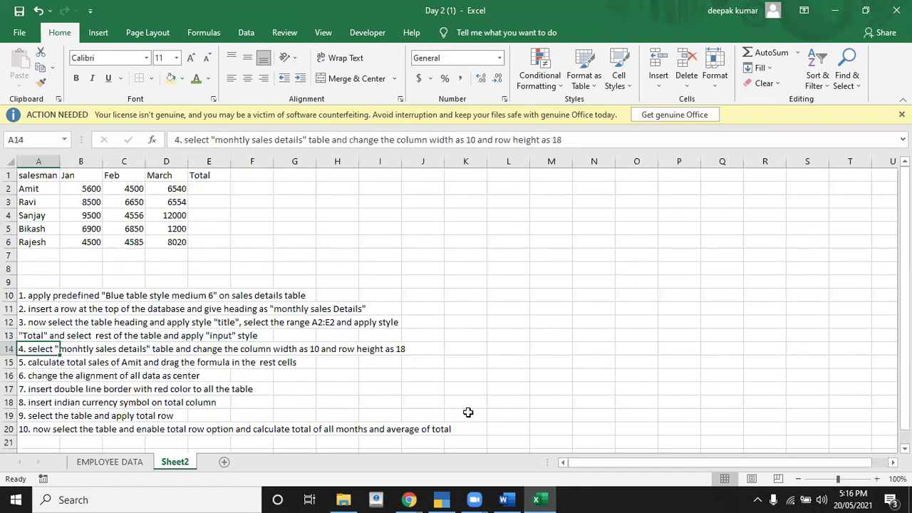
{"action": "left_click", "coordinate": [607, 498]}
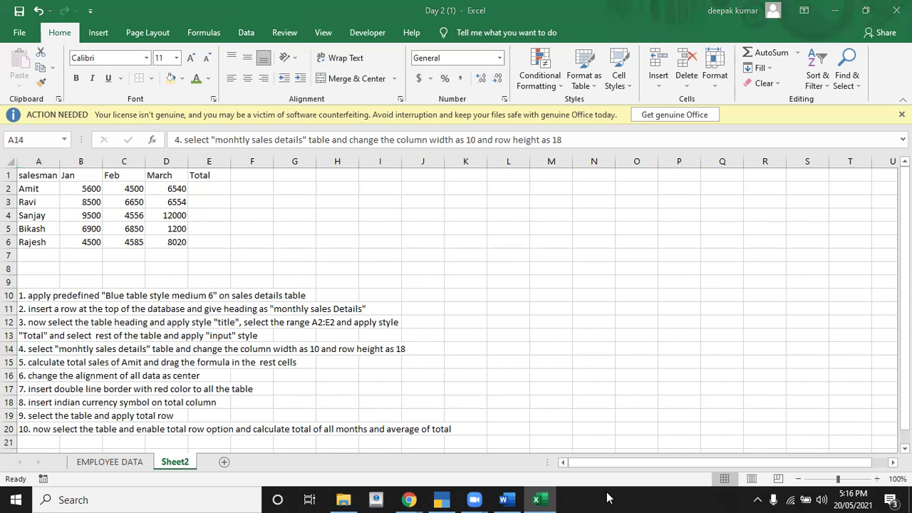
{"action": "left_click", "coordinate": [877, 479]}
{"action": "left_click", "coordinate": [877, 479]}
{"action": "left_click", "coordinate": [877, 479]}
{"action": "left_click", "coordinate": [878, 479]}
{"action": "left_click", "coordinate": [877, 479]}
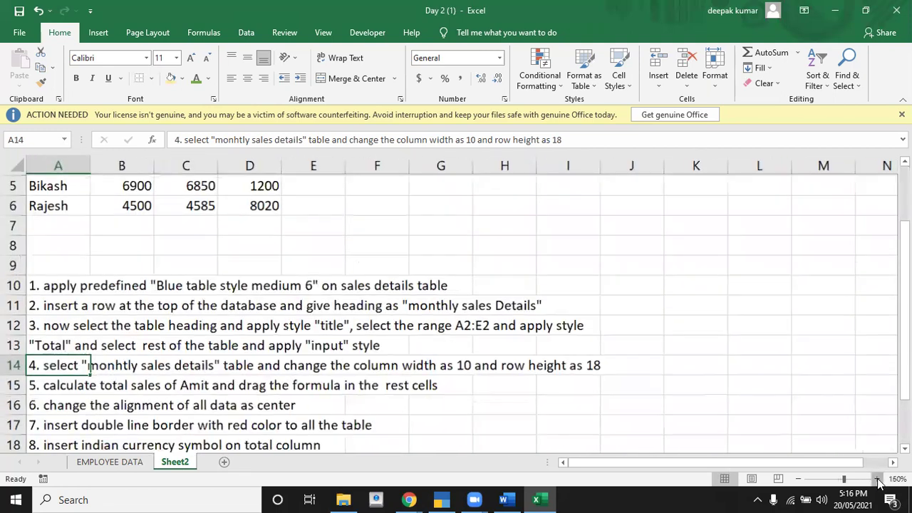
{"action": "left_click", "coordinate": [877, 479]}
{"action": "left_click", "coordinate": [878, 479]}
{"action": "left_click", "coordinate": [462, 254]}
{"action": "key", "text": "Up"}
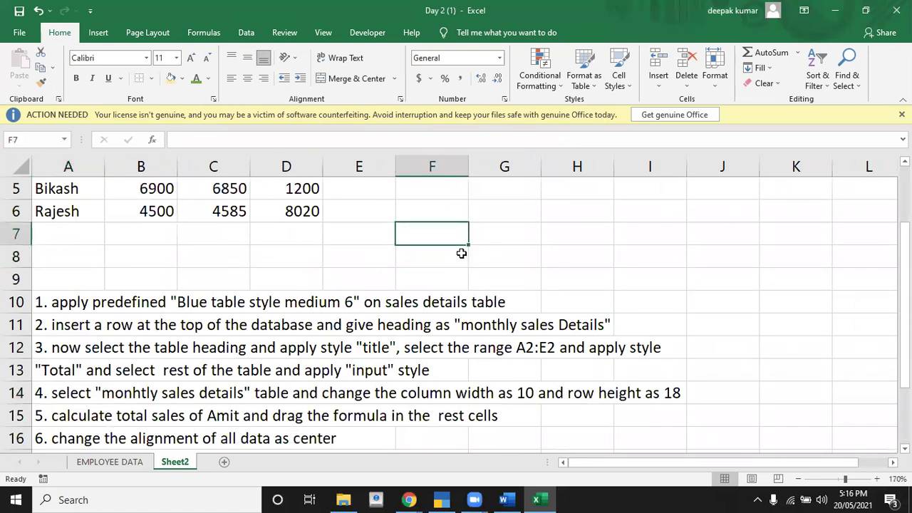
{"action": "key", "text": "Up"}
{"action": "key", "text": "Up"}
{"action": "key", "text": "Up"}
{"action": "key", "text": "Up"}
{"action": "key", "text": "Up"}
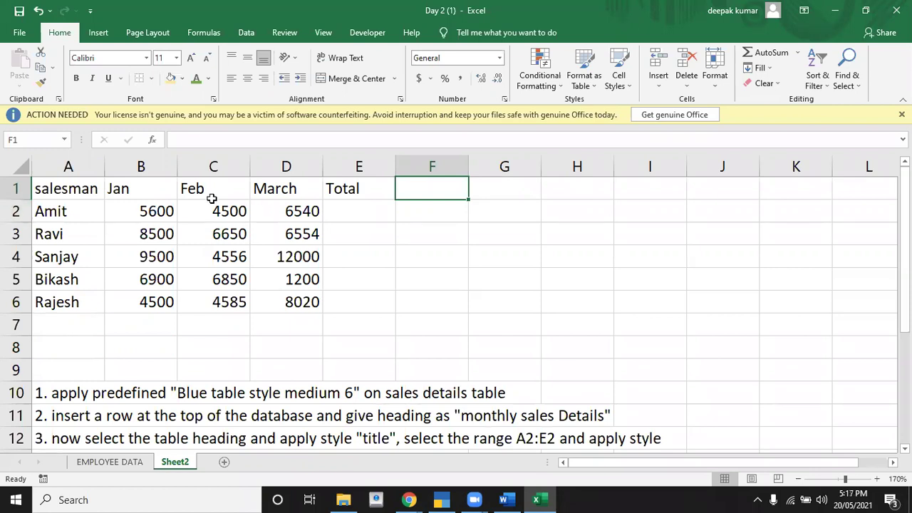
Select heading row 1 and bring up its right-click options
{"action": "left_click", "coordinate": [190, 271]}
{"action": "key", "text": "Down"}
{"action": "key", "text": "Down"}
{"action": "key", "text": "Down"}
{"action": "key", "text": "Down"}
{"action": "key", "text": "Down"}
{"action": "key", "text": "Down"}
{"action": "key", "text": "Down"}
{"action": "key", "text": "Down"}
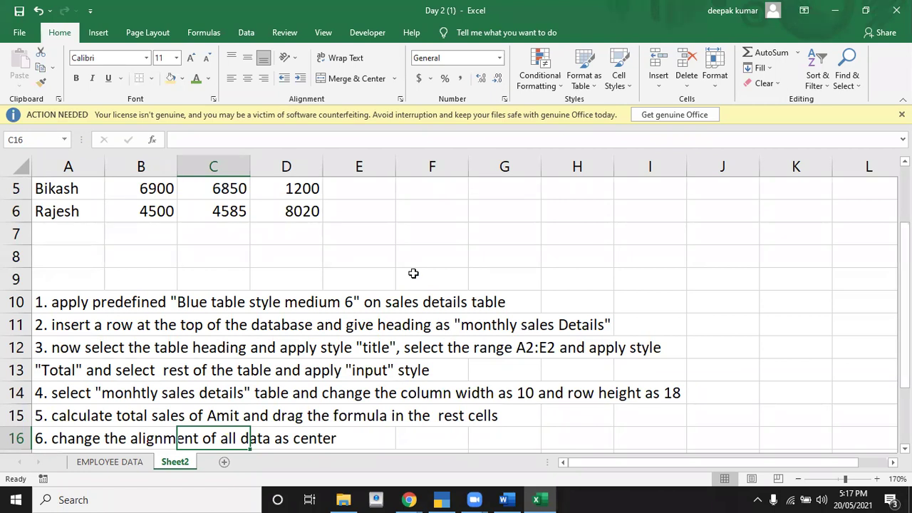
{"action": "left_click", "coordinate": [225, 225]}
{"action": "key", "text": "Up"}
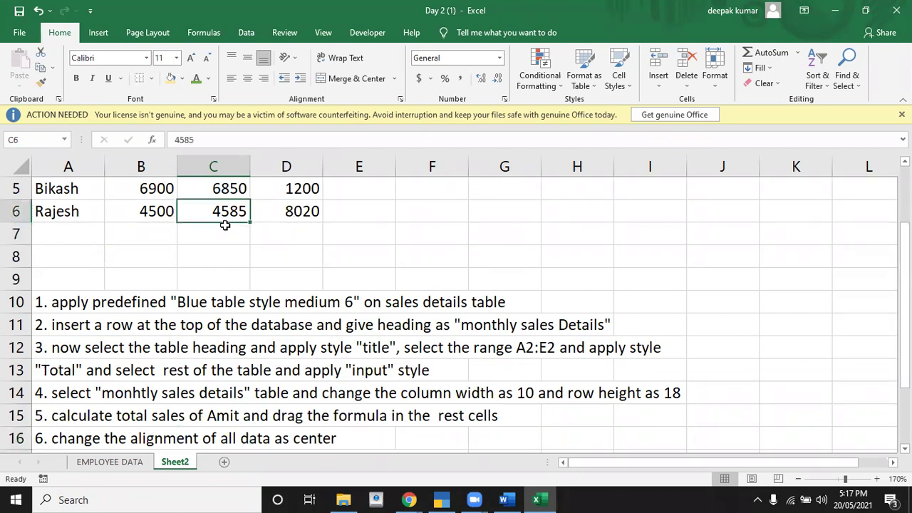
{"action": "key", "text": "Up"}
{"action": "key", "text": "Up"}
{"action": "key", "text": "Up"}
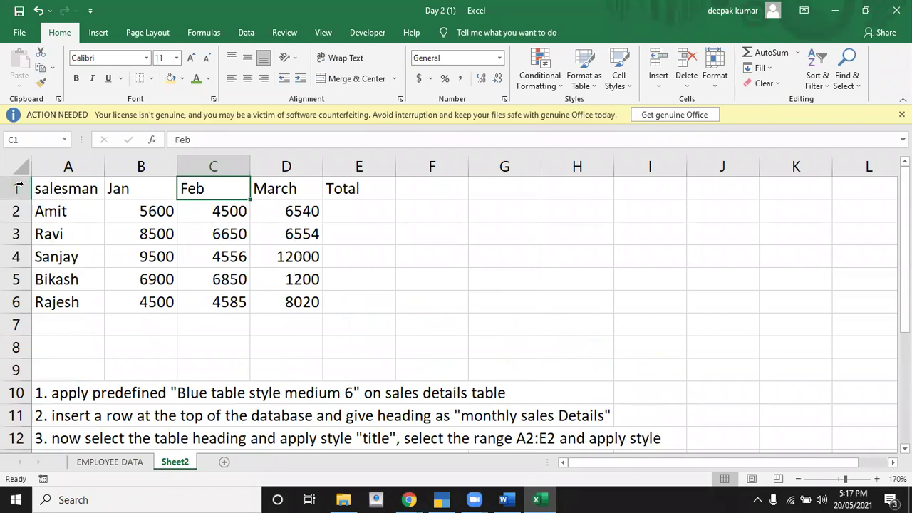
{"action": "left_click", "coordinate": [19, 187]}
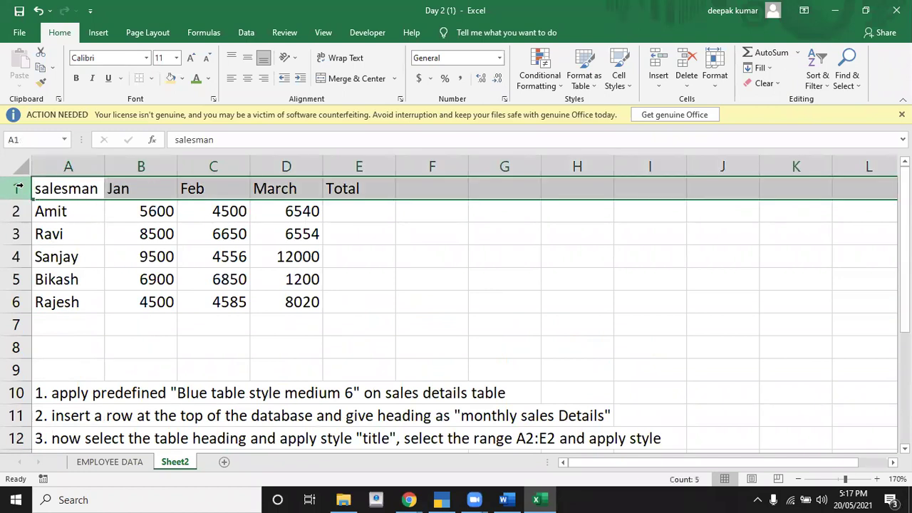
{"action": "right_click", "coordinate": [21, 189]}
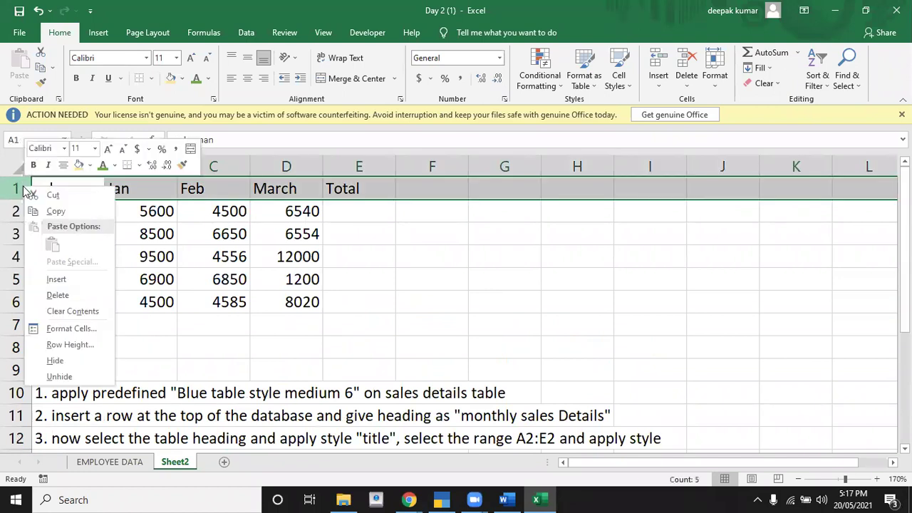
Insert a new row 1, merge and centre A1:E1, and enter MONTHLY SALES DETAILS
{"action": "left_click", "coordinate": [62, 280]}
{"action": "left_click", "coordinate": [69, 184]}
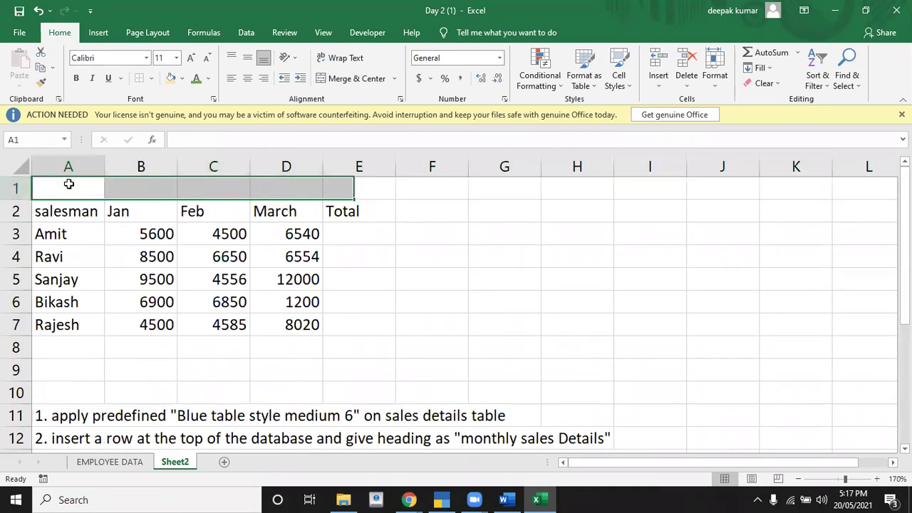
{"action": "key", "text": "shift+Right"}
{"action": "key", "text": "shift+Right"}
{"action": "key", "text": "shift+Right"}
{"action": "key", "text": "shift+Right"}
{"action": "key", "text": "shift+Right"}
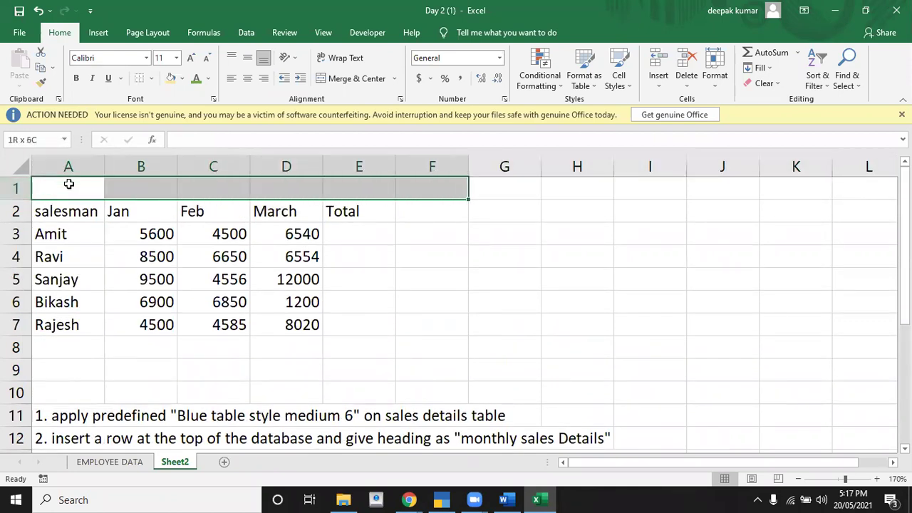
{"action": "key", "text": "shift+Left"}
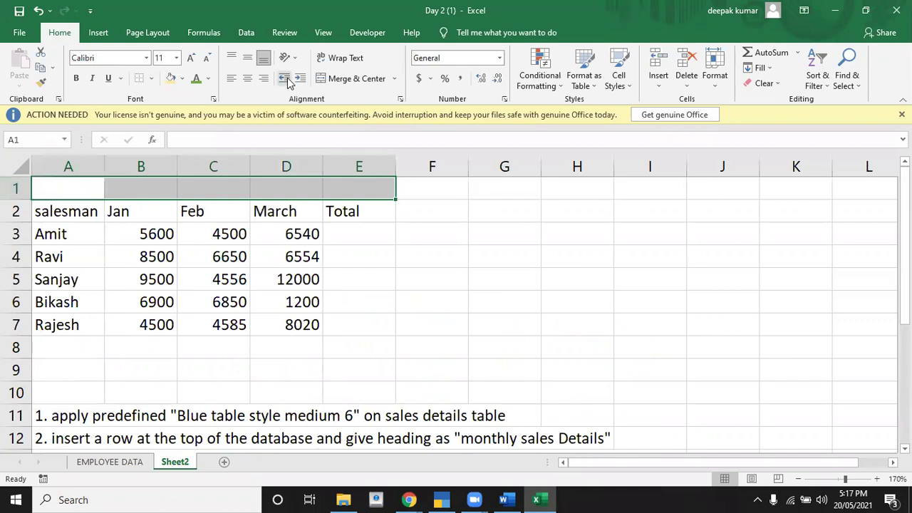
{"action": "left_click", "coordinate": [341, 84]}
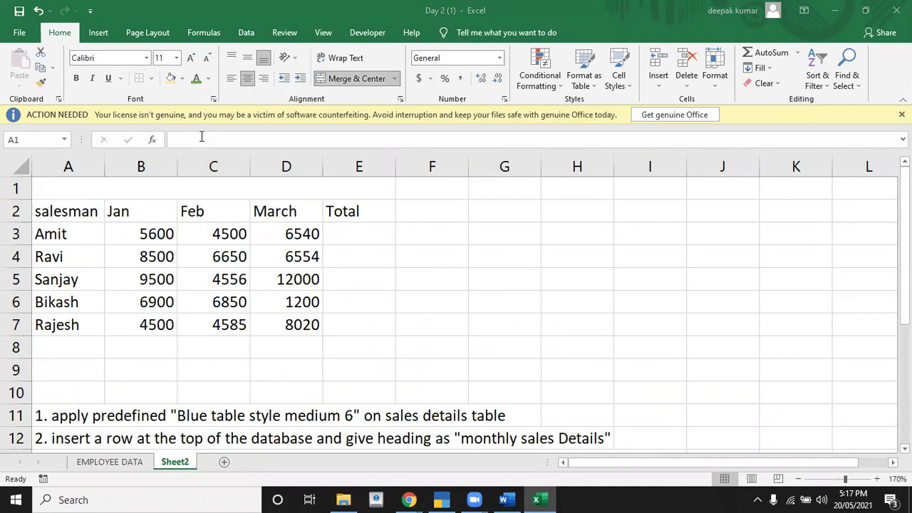
{"action": "left_click", "coordinate": [174, 191]}
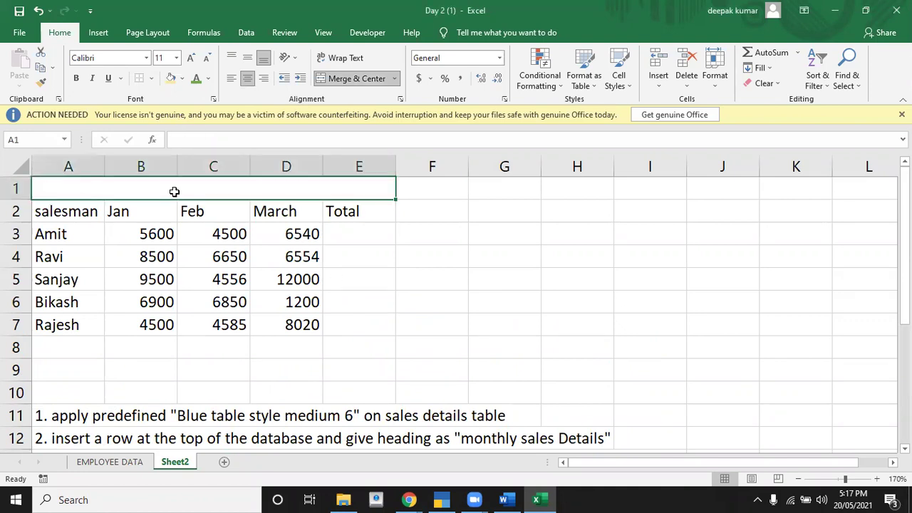
{"action": "type", "text": "MONTHLY SALES DETAILS"}
{"action": "key", "text": "Return"}
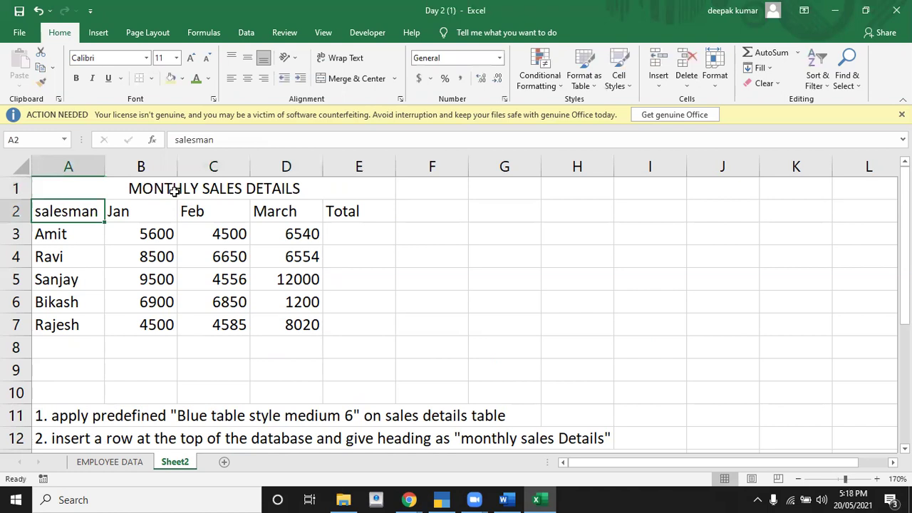
Format A2:E7 as a table with headers using Blue, Table Style Medium 6
{"action": "key", "text": "Return"}
{"action": "key", "text": "Return"}
{"action": "key", "text": "Return"}
{"action": "key", "text": "Return"}
{"action": "key", "text": "Return"}
{"action": "key", "text": "Return"}
{"action": "key", "text": "Return"}
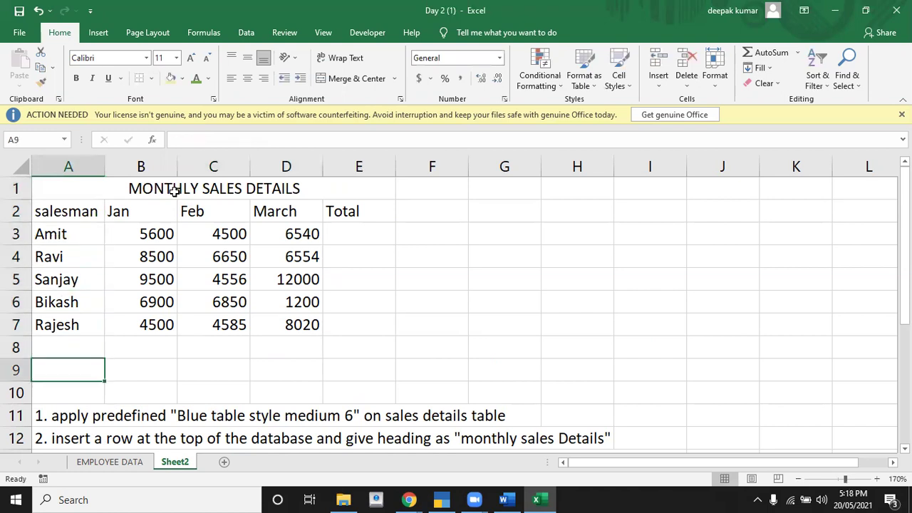
{"action": "key", "text": "Return"}
{"action": "key", "text": "Return"}
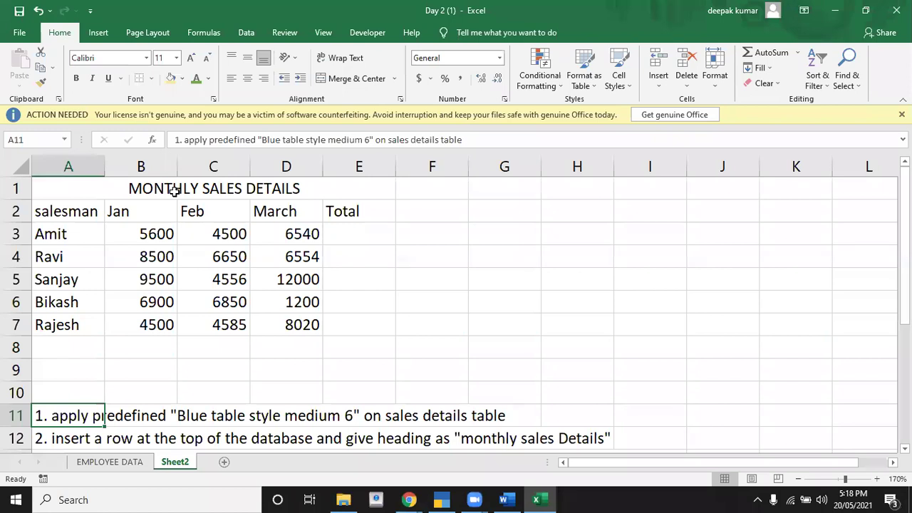
{"action": "left_click", "coordinate": [72, 211]}
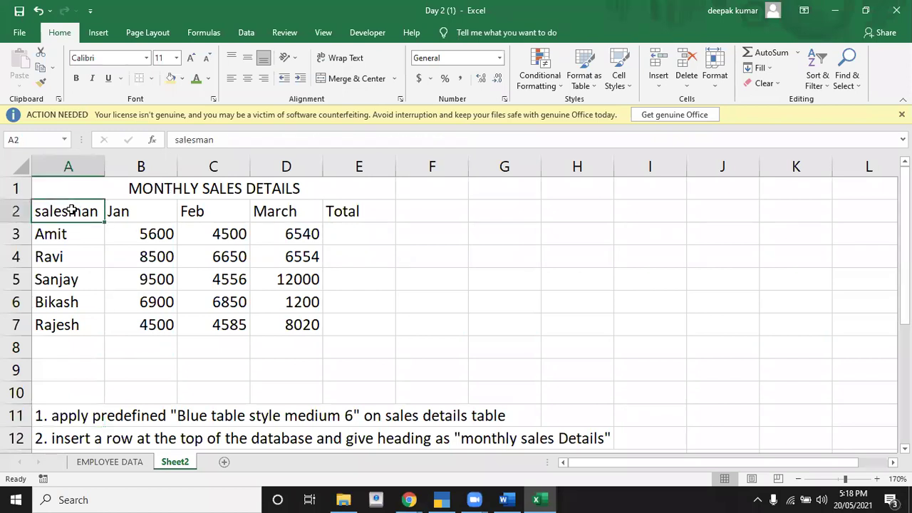
{"action": "key", "text": "shift+Right"}
{"action": "key", "text": "shift+Right"}
{"action": "key", "text": "shift+Right"}
{"action": "key", "text": "shift+Right"}
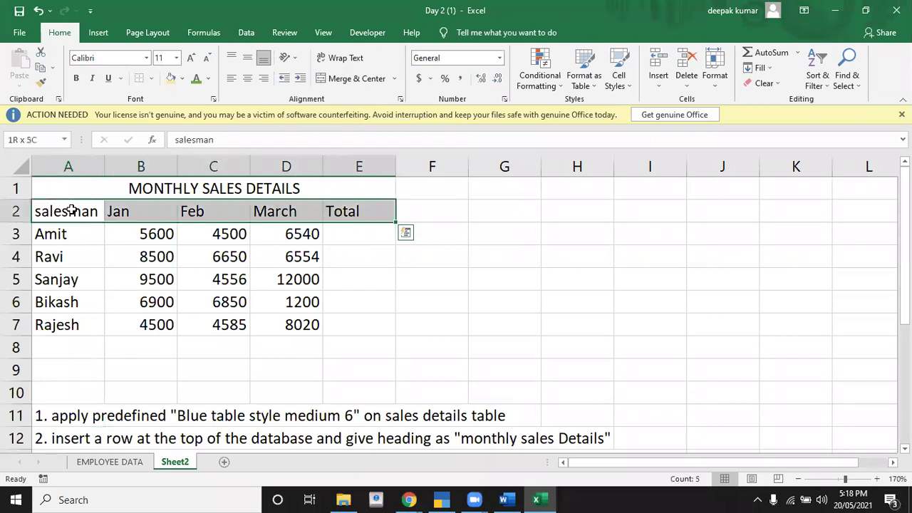
{"action": "key", "text": "shift+Down"}
{"action": "key", "text": "shift+Down"}
{"action": "key", "text": "shift+Down"}
{"action": "key", "text": "shift+Down"}
{"action": "key", "text": "shift+Down"}
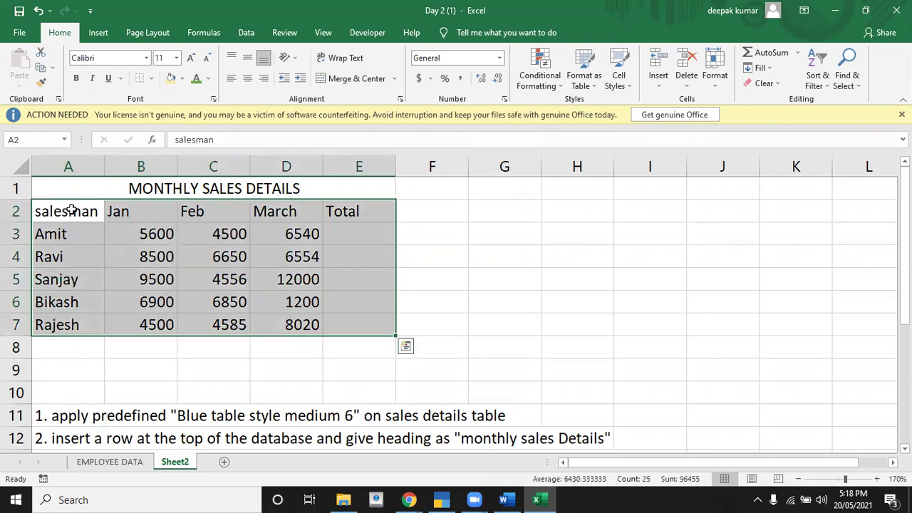
{"action": "left_click", "coordinate": [590, 87]}
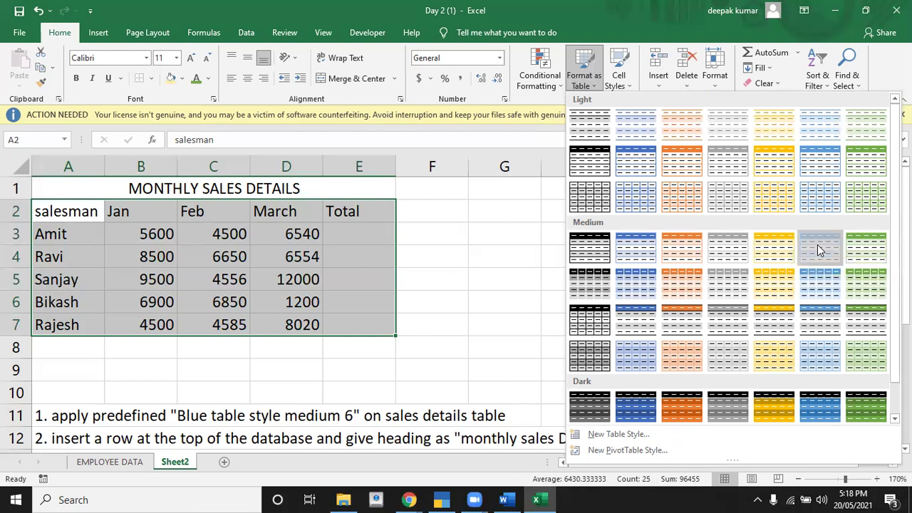
{"action": "left_click", "coordinate": [818, 246]}
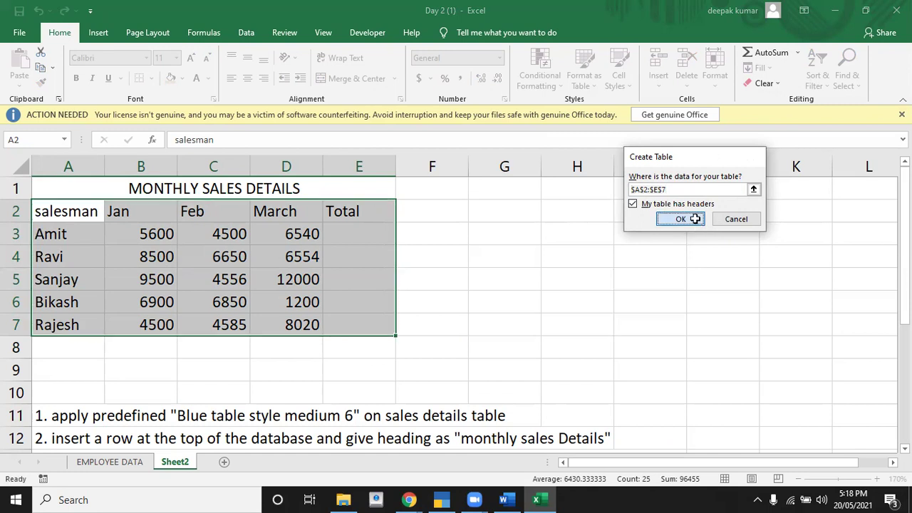
{"action": "left_click", "coordinate": [681, 219]}
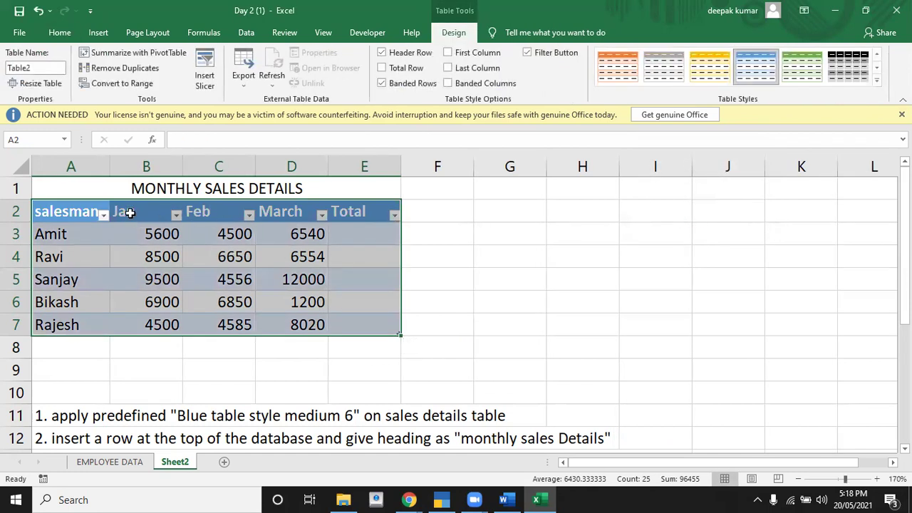
{"action": "left_click", "coordinate": [240, 399]}
{"action": "key", "text": "Down"}
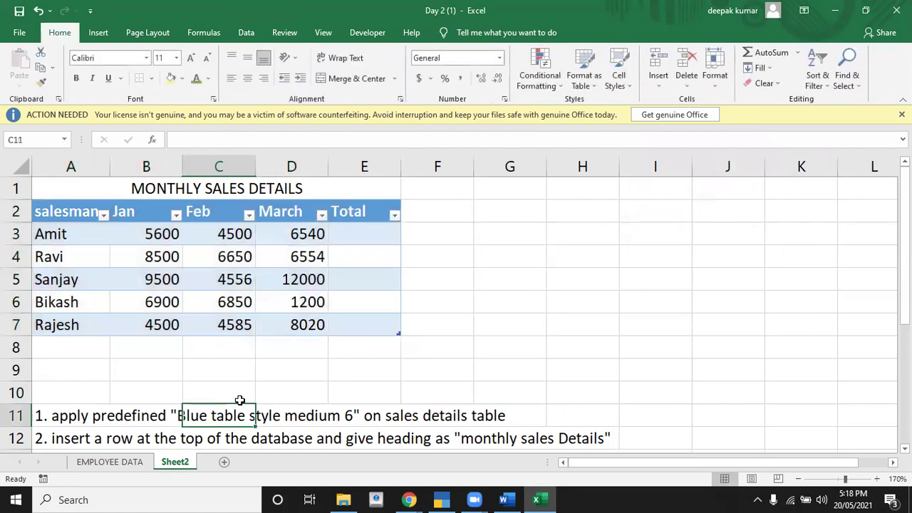
{"action": "key", "text": "Down"}
{"action": "key", "text": "Down"}
{"action": "key", "text": "Down"}
{"action": "key", "text": "Down"}
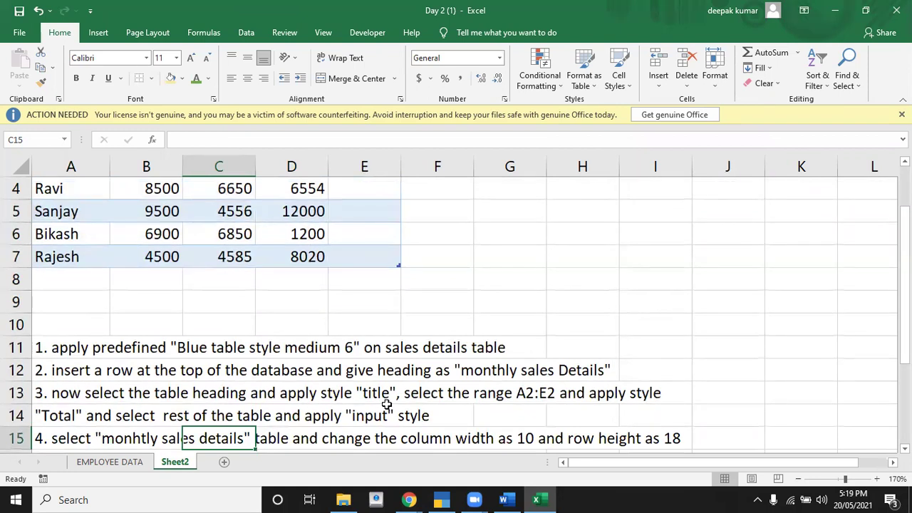
{"action": "key", "text": "Up"}
{"action": "key", "text": "Up"}
{"action": "key", "text": "Up"}
{"action": "key", "text": "Up"}
{"action": "key", "text": "Up"}
{"action": "key", "text": "Up"}
{"action": "key", "text": "Up"}
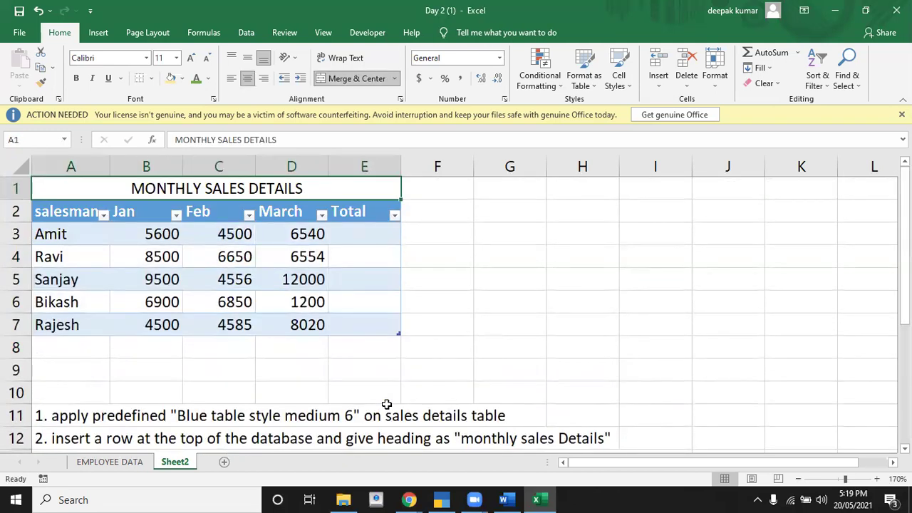
{"action": "key", "text": "Down"}
{"action": "key", "text": "Down"}
{"action": "key", "text": "Down"}
{"action": "key", "text": "Down"}
{"action": "key", "text": "Down"}
{"action": "key", "text": "Down"}
{"action": "key", "text": "Down"}
{"action": "key", "text": "Up"}
{"action": "key", "text": "Up"}
{"action": "key", "text": "Up"}
{"action": "key", "text": "Up"}
{"action": "key", "text": "Up"}
{"action": "key", "text": "Down"}
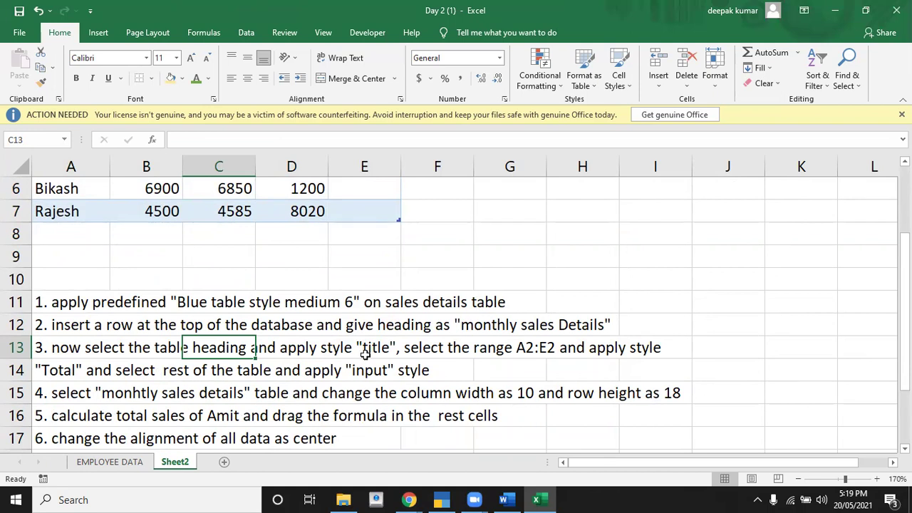
{"action": "key", "text": "Up"}
{"action": "key", "text": "Up"}
{"action": "key", "text": "ctrl+Home"}
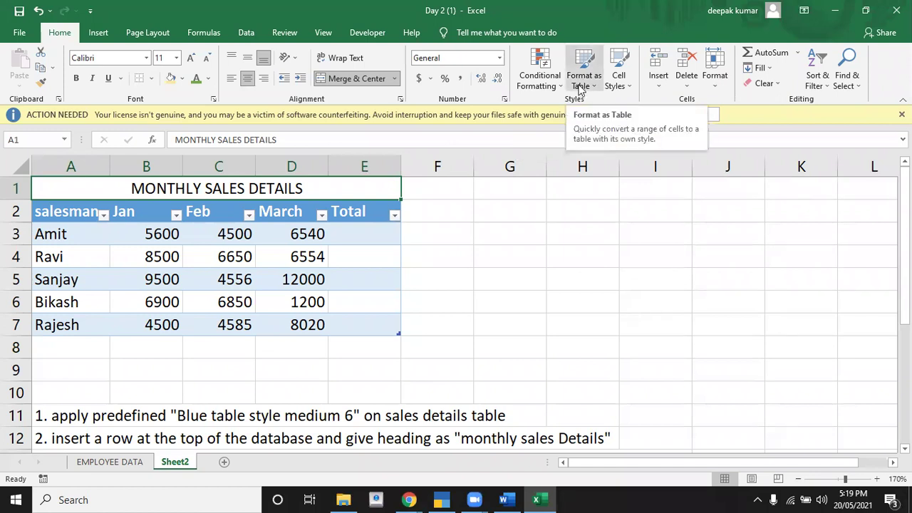
Apply the Title cell style to the MONTHLY SALES DETAILS heading in A1
{"action": "left_click", "coordinate": [620, 86]}
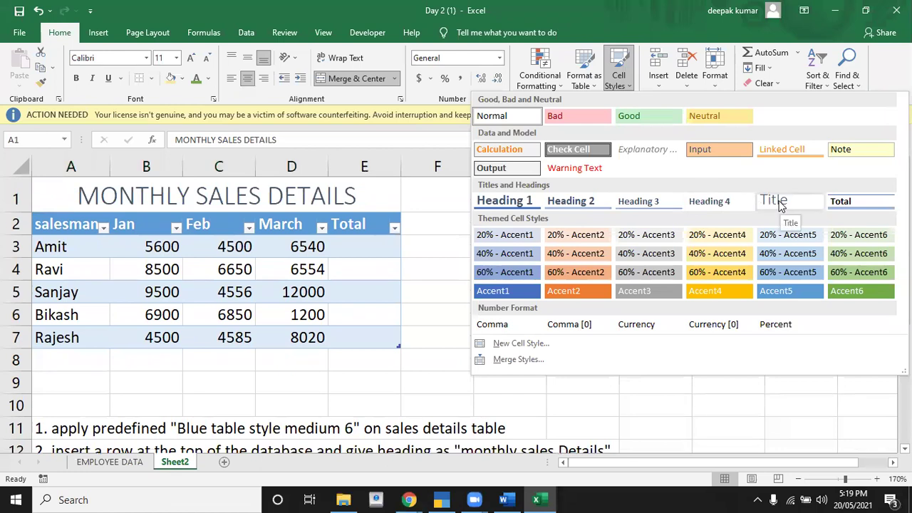
{"action": "left_click", "coordinate": [780, 203]}
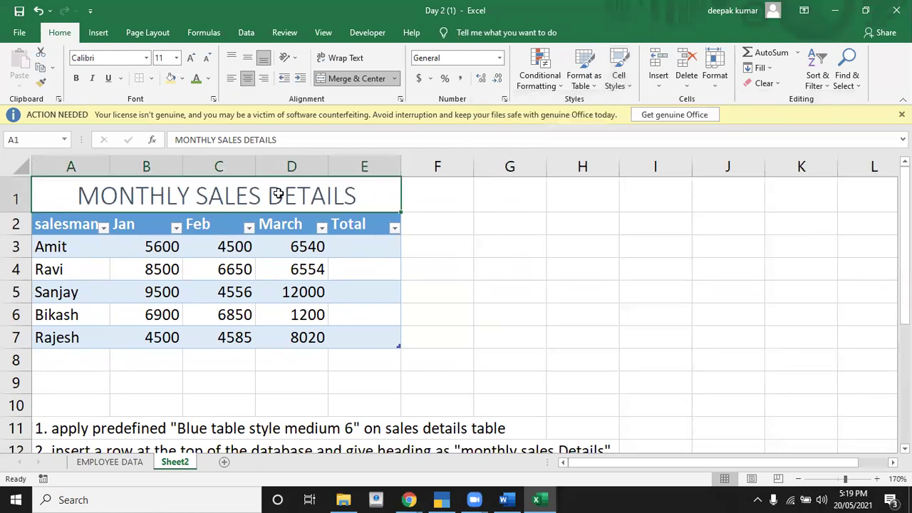
{"action": "key", "text": "Down"}
{"action": "key", "text": "Down"}
{"action": "key", "text": "Down"}
{"action": "key", "text": "Down"}
{"action": "key", "text": "Right"}
{"action": "key", "text": "Right"}
{"action": "key", "text": "Down"}
{"action": "key", "text": "Down"}
{"action": "key", "text": "Down"}
{"action": "key", "text": "Up"}
{"action": "key", "text": "Up"}
{"action": "key", "text": "Up"}
{"action": "key", "text": "Up"}
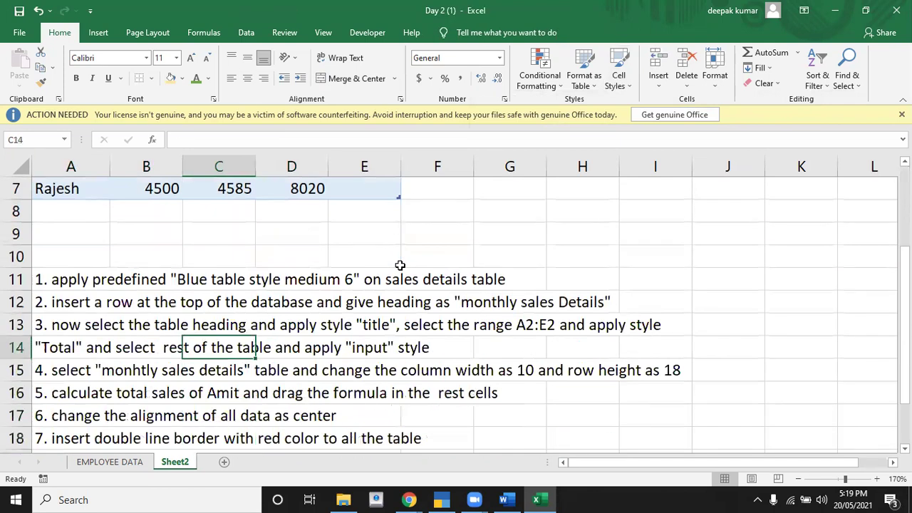
{"action": "key", "text": "Up"}
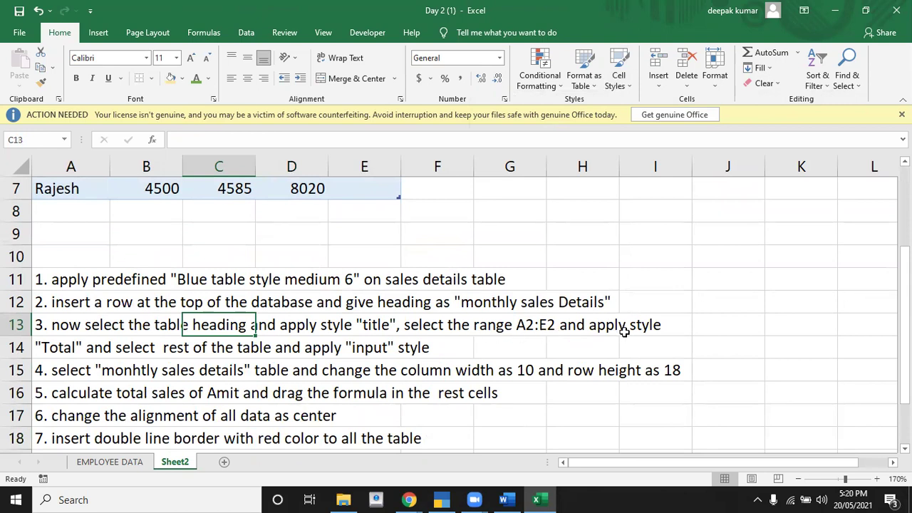
{"action": "key", "text": "Up"}
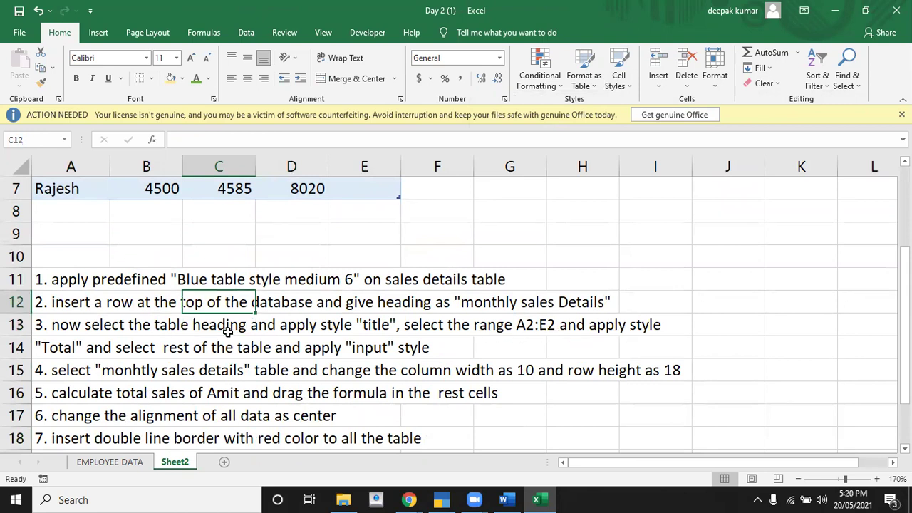
{"action": "key", "text": "Up"}
{"action": "key", "text": "Up"}
{"action": "key", "text": "Up"}
{"action": "key", "text": "Up"}
{"action": "key", "text": "Up"}
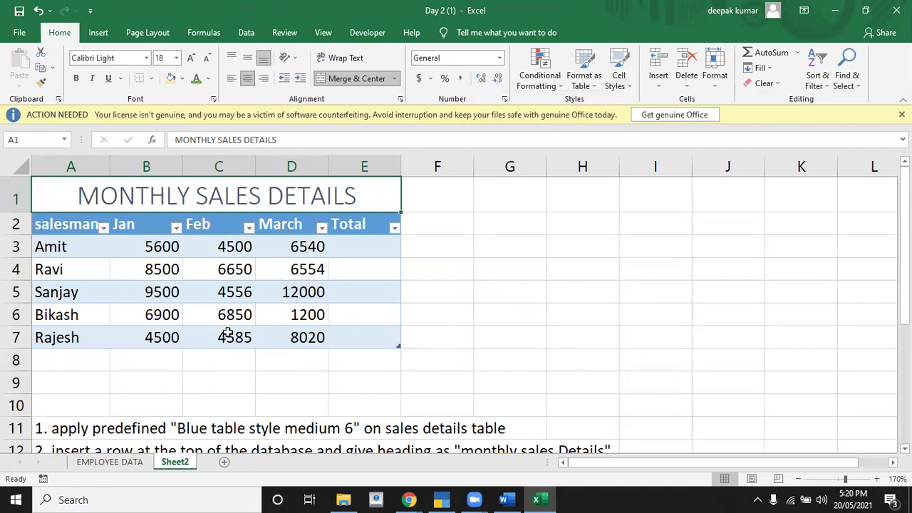
Select the header row A2:E2 and give it the Total cell style from Cell Styles
{"action": "key", "text": "Down"}
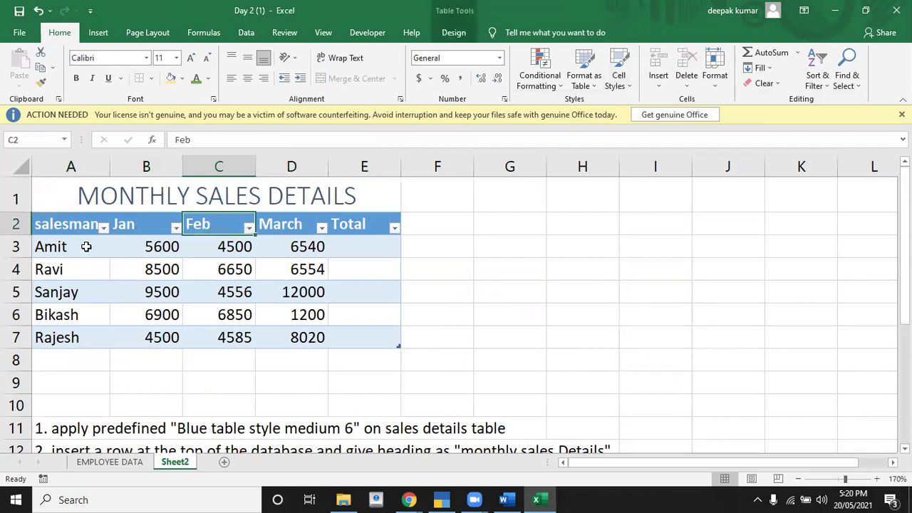
{"action": "left_click", "coordinate": [68, 225]}
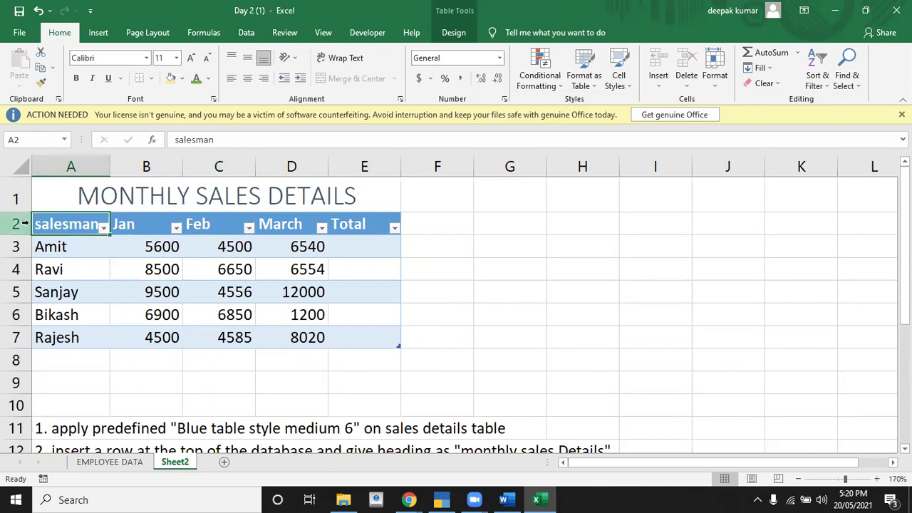
{"action": "left_click", "coordinate": [360, 225]}
{"action": "left_click", "coordinate": [83, 223]}
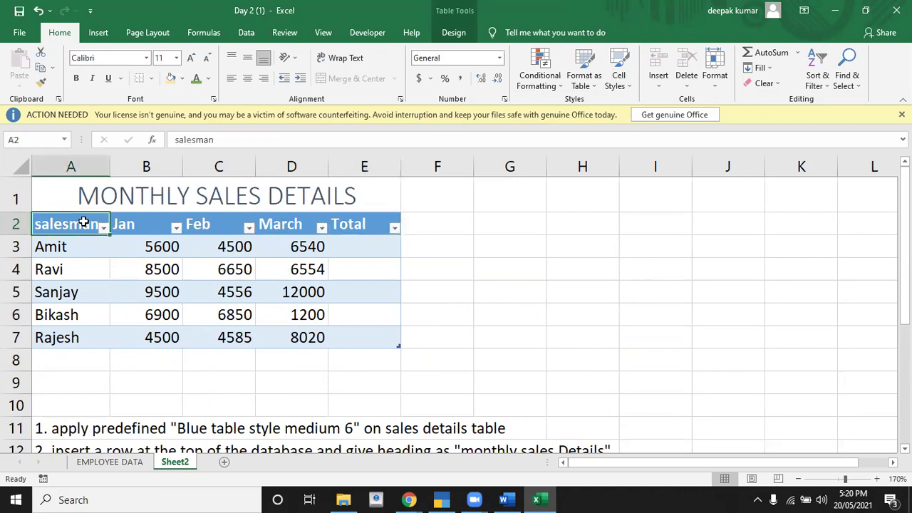
{"action": "key", "text": "shift+Right"}
{"action": "key", "text": "shift+Right"}
{"action": "key", "text": "shift+Right"}
{"action": "key", "text": "shift+Right"}
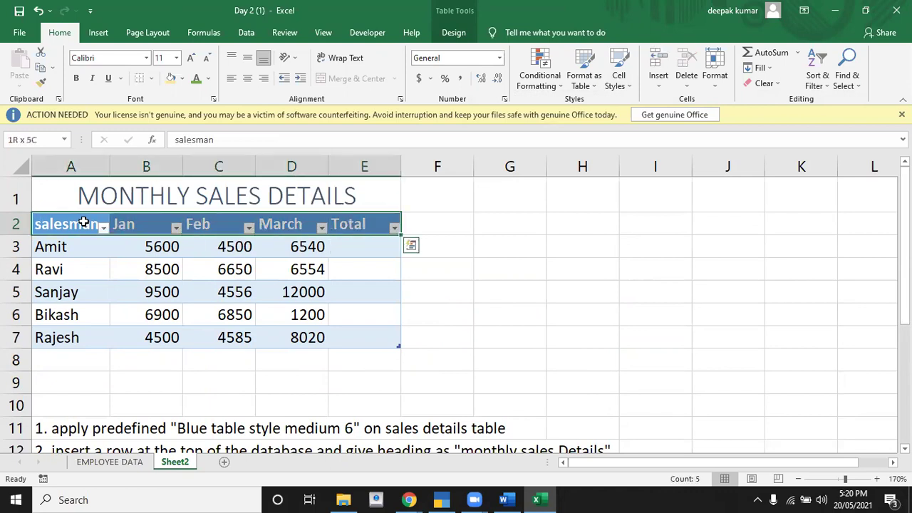
{"action": "left_click_drag", "start_coordinate": [905, 213], "coordinate": [905, 236]}
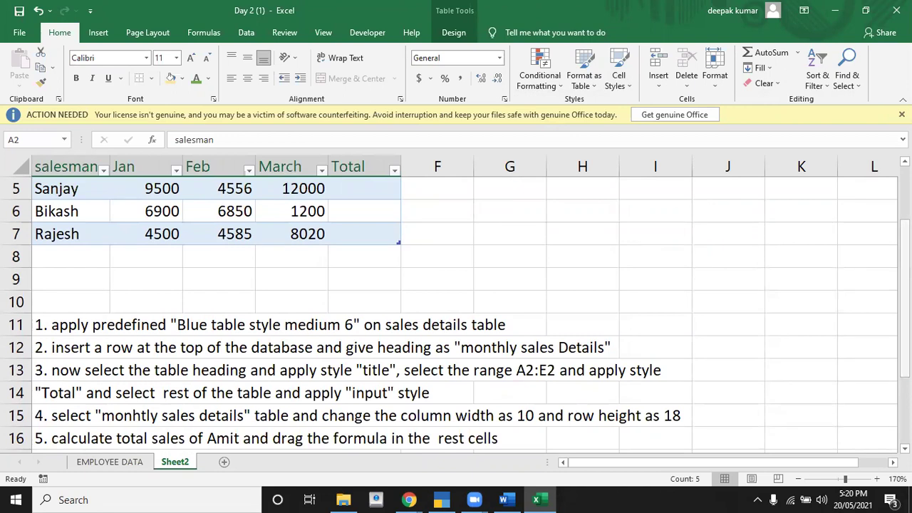
{"action": "left_click", "coordinate": [614, 85]}
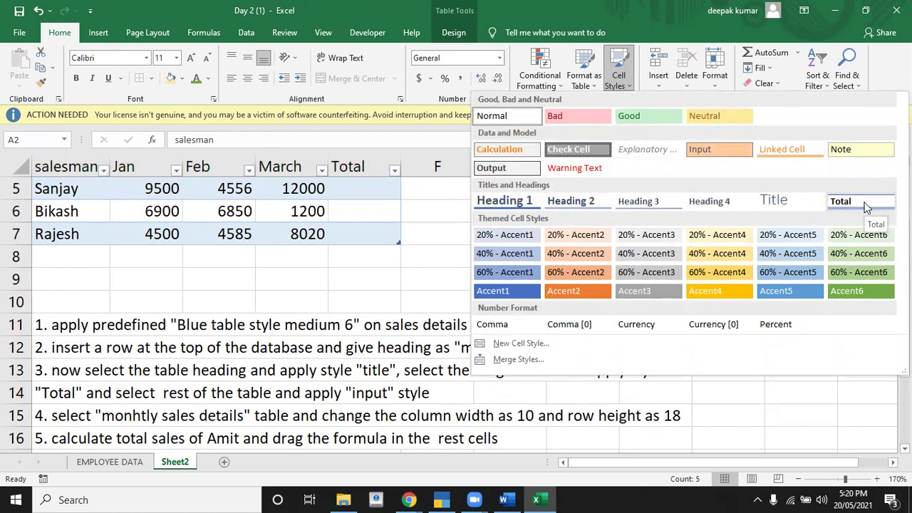
{"action": "left_click", "coordinate": [866, 207]}
{"action": "scroll", "coordinate": [866, 203], "scroll_direction": "up", "scroll_amount": 2}
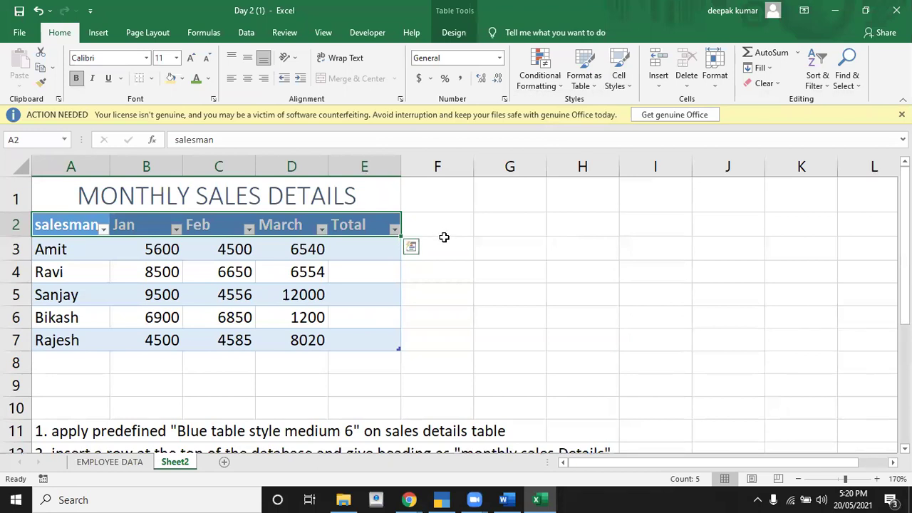
{"action": "left_click", "coordinate": [469, 265]}
Select the salesman data cells A3:E7, starting from Amit in A3
{"action": "key", "text": "Down"}
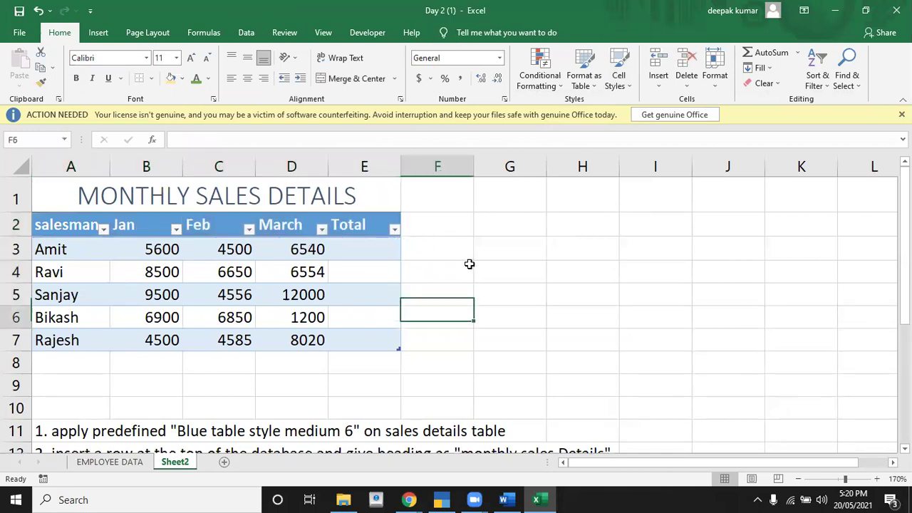
{"action": "key", "text": "Down"}
{"action": "key", "text": "Down"}
{"action": "key", "text": "Down"}
{"action": "key", "text": "Up"}
{"action": "key", "text": "Up"}
{"action": "key", "text": "Up"}
{"action": "key", "text": "Up"}
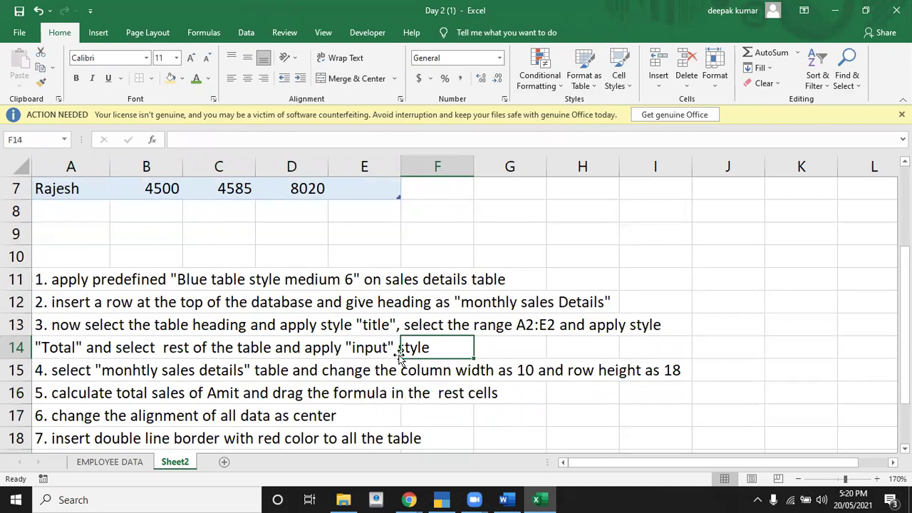
{"action": "key", "text": "Up"}
{"action": "key", "text": "Up"}
{"action": "key", "text": "Up"}
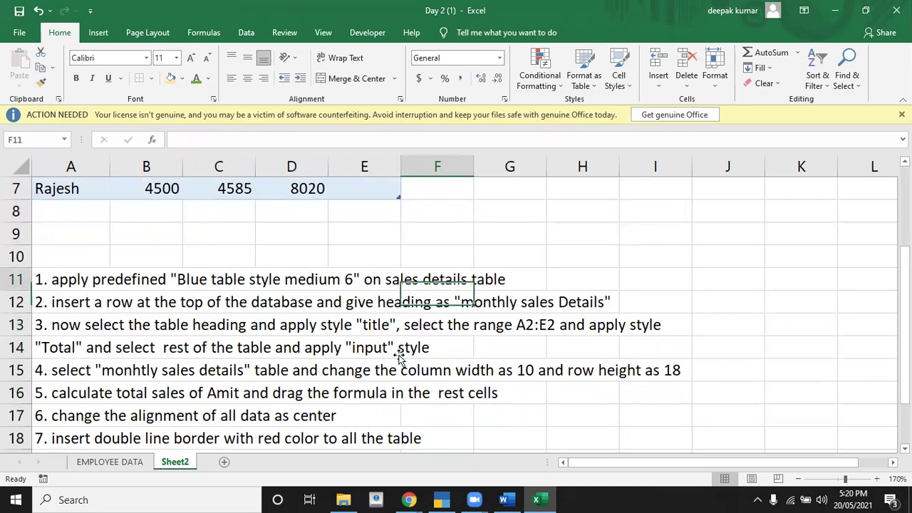
{"action": "key", "text": "Up"}
{"action": "key", "text": "Up"}
{"action": "key", "text": "Up"}
{"action": "key", "text": "Down"}
{"action": "key", "text": "Down"}
{"action": "key", "text": "Left"}
{"action": "key", "text": "Left"}
{"action": "key", "text": "Left"}
{"action": "key", "text": "Left"}
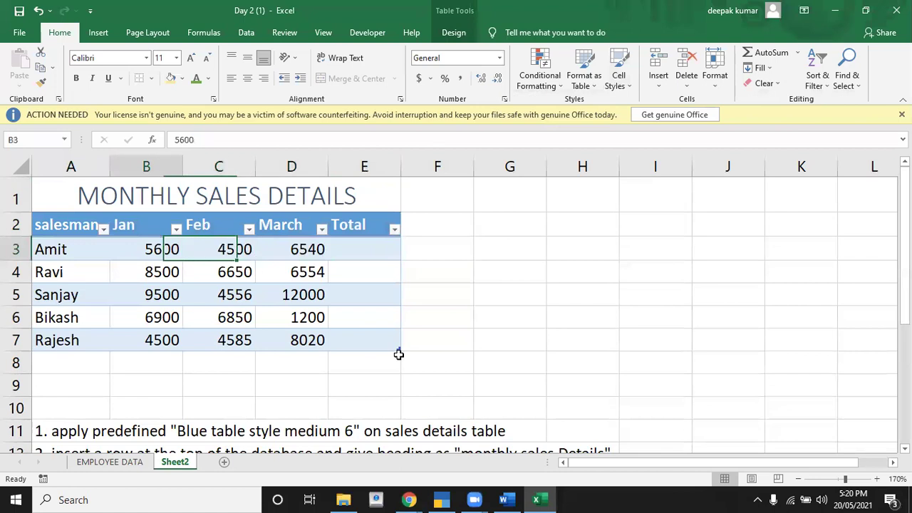
{"action": "key", "text": "Left"}
{"action": "key", "text": "shift+Right"}
{"action": "key", "text": "shift+Right"}
{"action": "key", "text": "shift+Right"}
{"action": "key", "text": "shift+Right"}
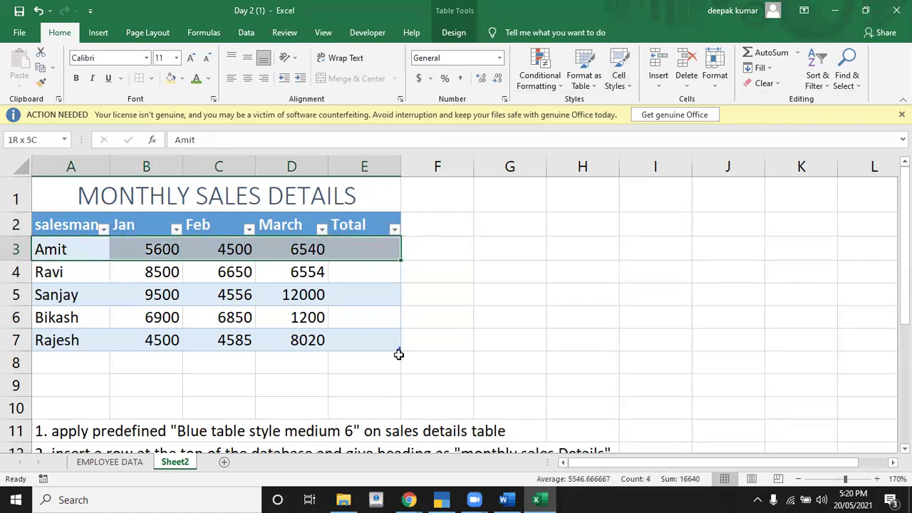
{"action": "key", "text": "shift+Down"}
{"action": "key", "text": "shift+Down"}
{"action": "key", "text": "shift+Down"}
{"action": "key", "text": "shift+Down"}
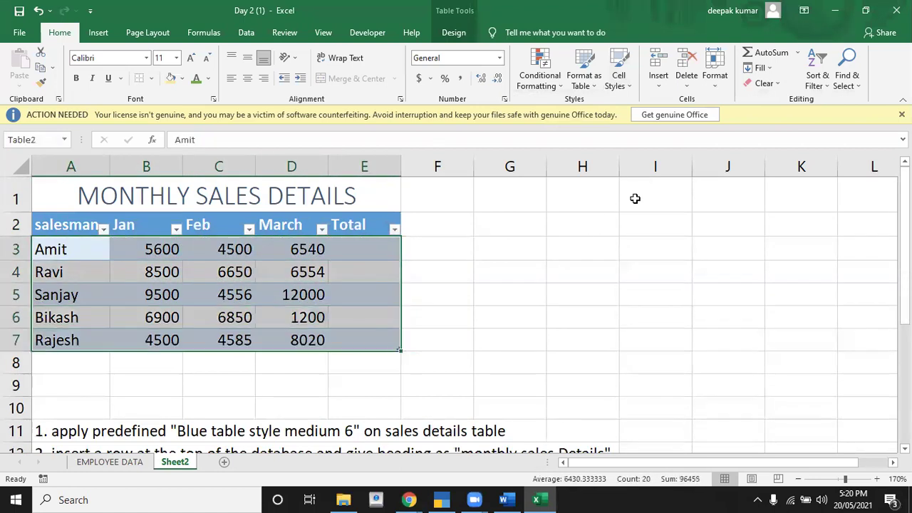
Apply the Input cell style to A3:E7, giving the figures an orange fill
{"action": "left_click", "coordinate": [621, 84]}
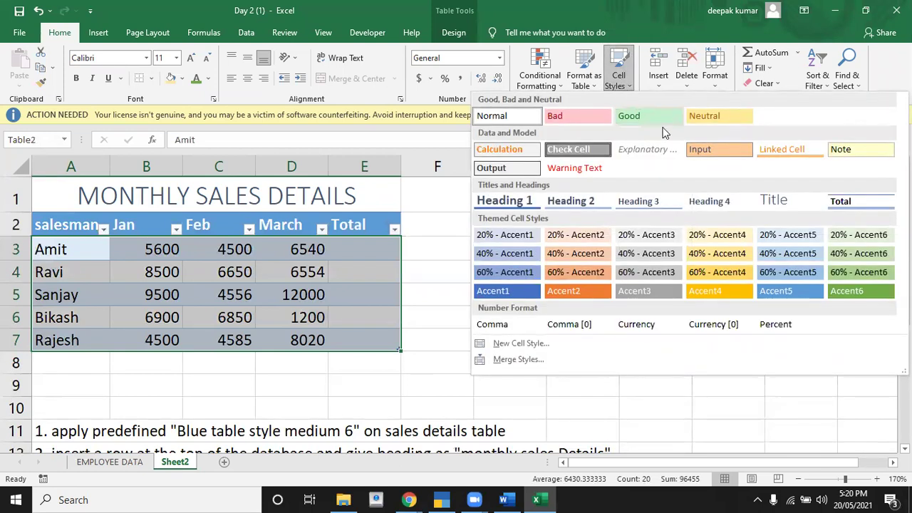
{"action": "left_click", "coordinate": [708, 149]}
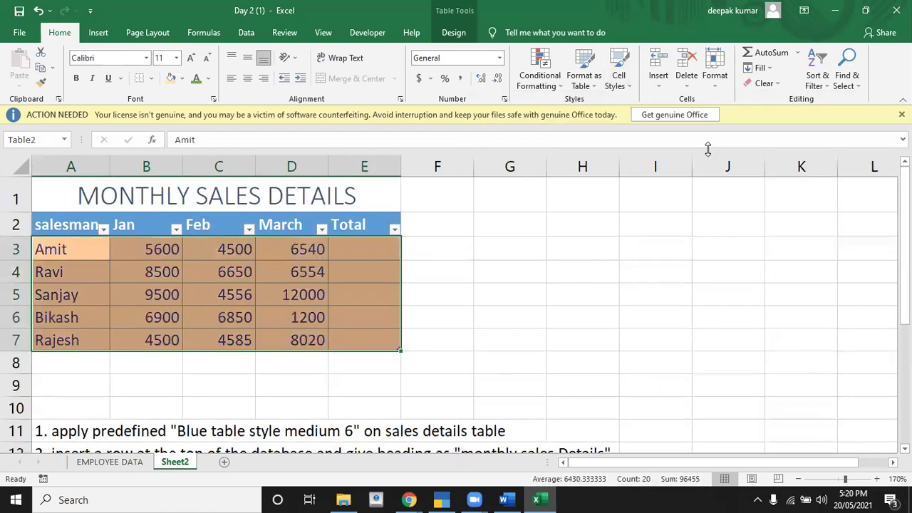
{"action": "left_click", "coordinate": [253, 273]}
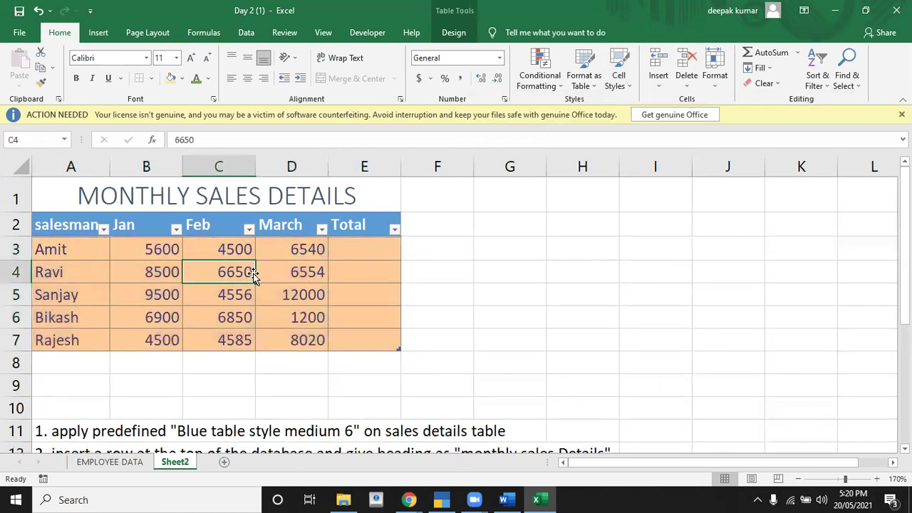
{"action": "key", "text": "Down"}
{"action": "key", "text": "Down"}
{"action": "key", "text": "Down"}
{"action": "key", "text": "Down"}
{"action": "key", "text": "Down"}
{"action": "key", "text": "Down"}
{"action": "key", "text": "Down"}
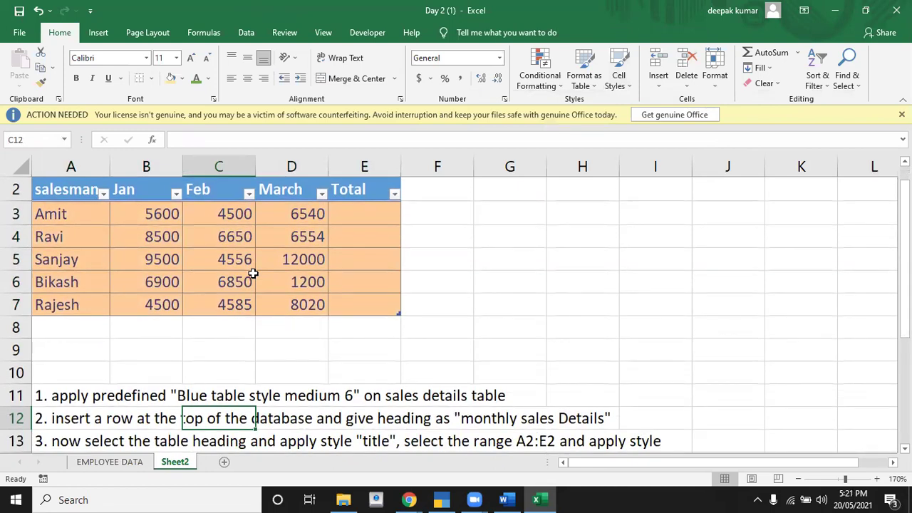
{"action": "key", "text": "Down"}
{"action": "key", "text": "Down"}
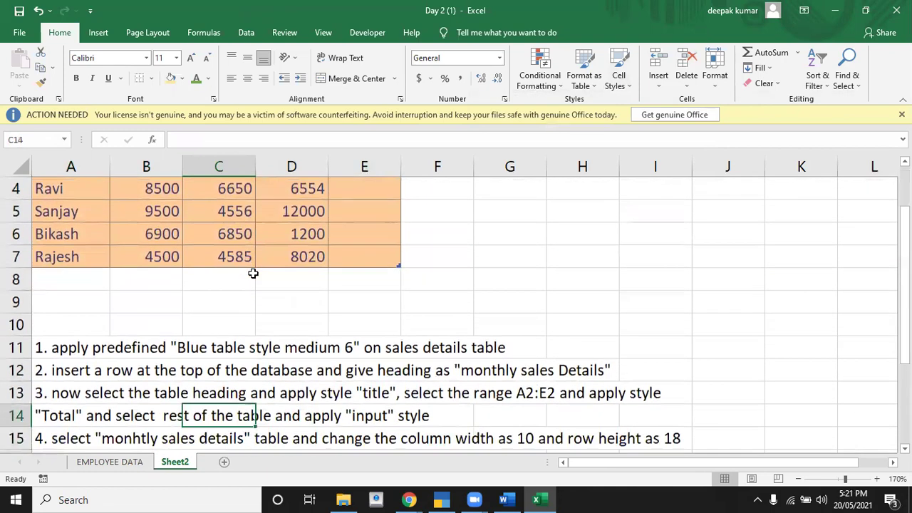
{"action": "key", "text": "Down"}
{"action": "key", "text": "Down"}
{"action": "key", "text": "Down"}
Select the sales table A2:E7 and set its column width to 10
{"action": "key", "text": "Up"}
{"action": "key", "text": "Up"}
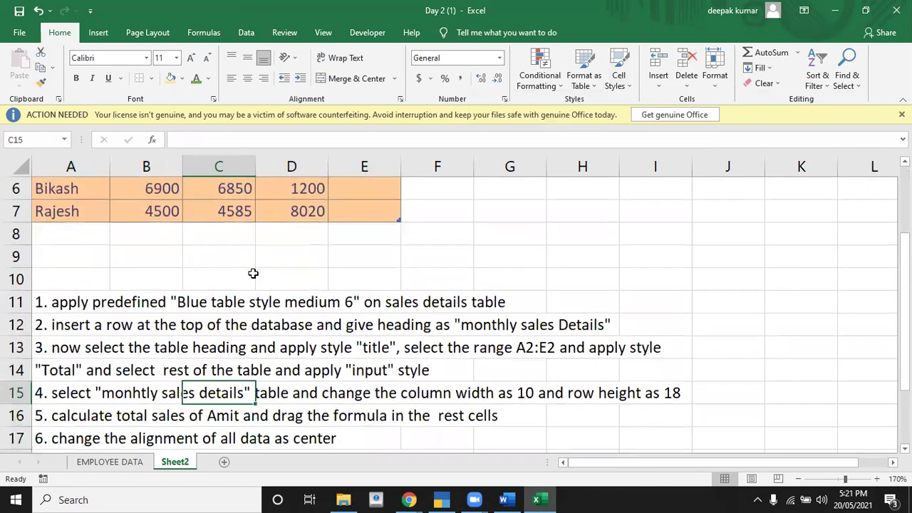
{"action": "key", "text": "Right"}
{"action": "key", "text": "Right"}
{"action": "key", "text": "Right"}
{"action": "key", "text": "Right"}
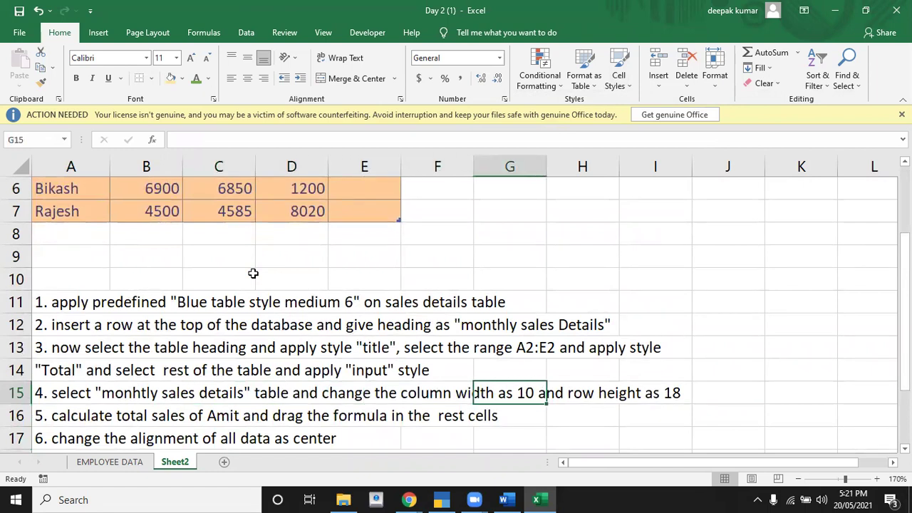
{"action": "key", "text": "Left"}
{"action": "key", "text": "Left"}
{"action": "key", "text": "Left"}
{"action": "key", "text": "Left"}
{"action": "key", "text": "Left"}
{"action": "key", "text": "Left"}
{"action": "key", "text": "Up"}
{"action": "key", "text": "Up"}
{"action": "key", "text": "Up"}
{"action": "key", "text": "Up"}
{"action": "key", "text": "Up"}
{"action": "key", "text": "Up"}
{"action": "key", "text": "Up"}
{"action": "key", "text": "Down"}
{"action": "key", "text": "Down"}
{"action": "key", "text": "Up"}
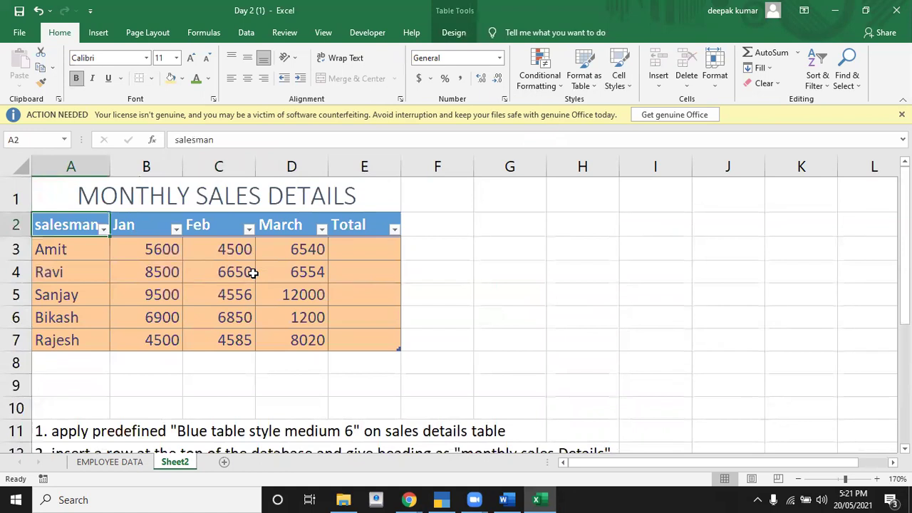
{"action": "key", "text": "shift+Right"}
{"action": "key", "text": "shift+Right"}
{"action": "key", "text": "shift+Right"}
{"action": "key", "text": "shift+Right"}
{"action": "key", "text": "shift+Down"}
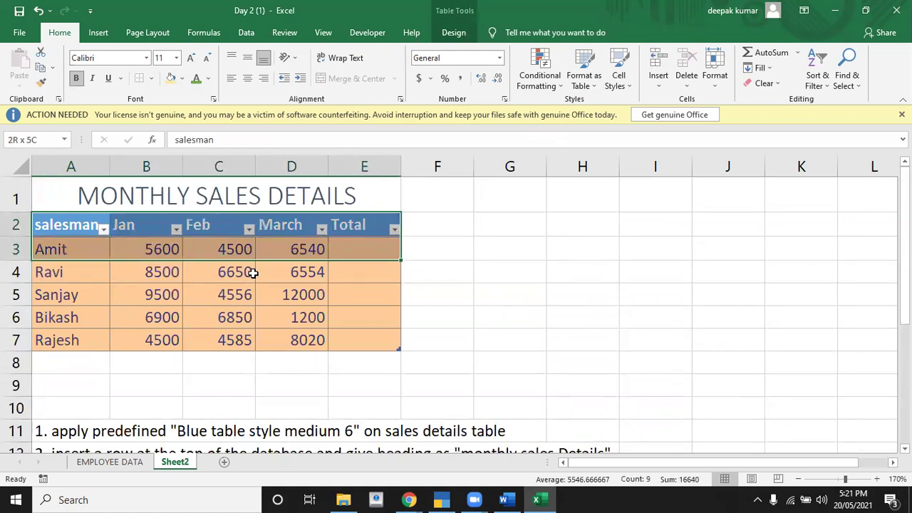
{"action": "key", "text": "shift+Down"}
{"action": "key", "text": "shift+Down"}
{"action": "key", "text": "shift+Down"}
{"action": "key", "text": "shift+Down"}
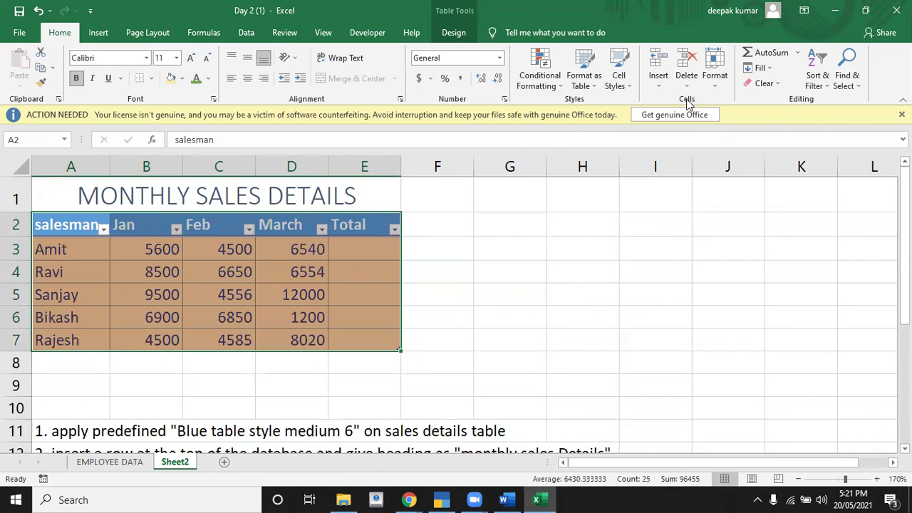
{"action": "left_click", "coordinate": [719, 85]}
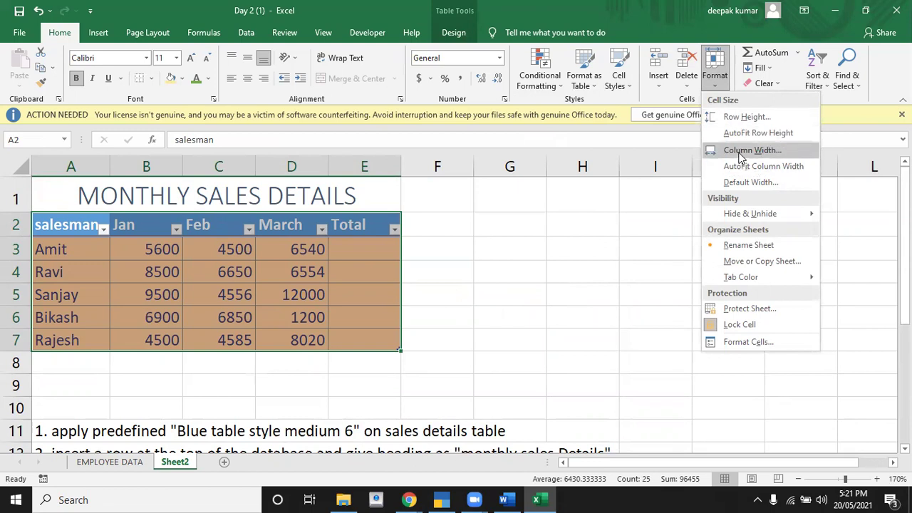
{"action": "left_click", "coordinate": [741, 150]}
{"action": "type", "text": "10"}
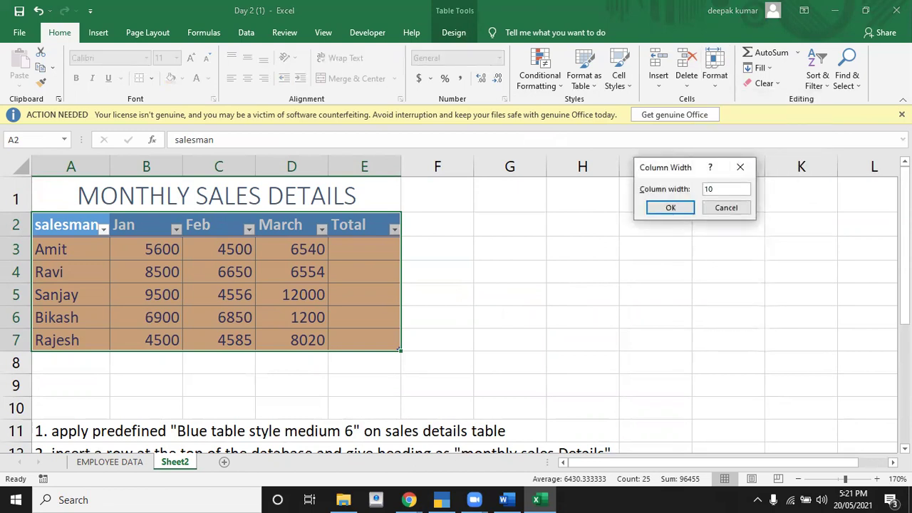
{"action": "key", "text": "Return"}
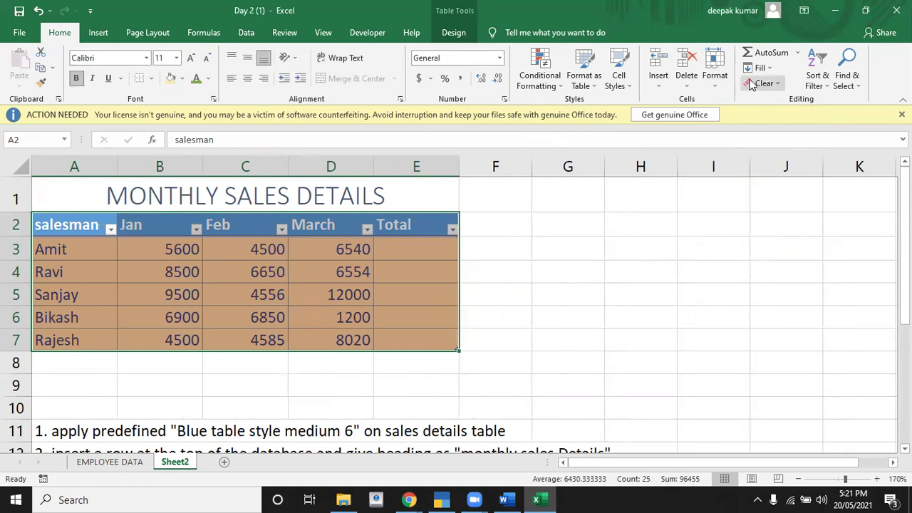
Set the row height of the table rows to 18
{"action": "left_click", "coordinate": [717, 89]}
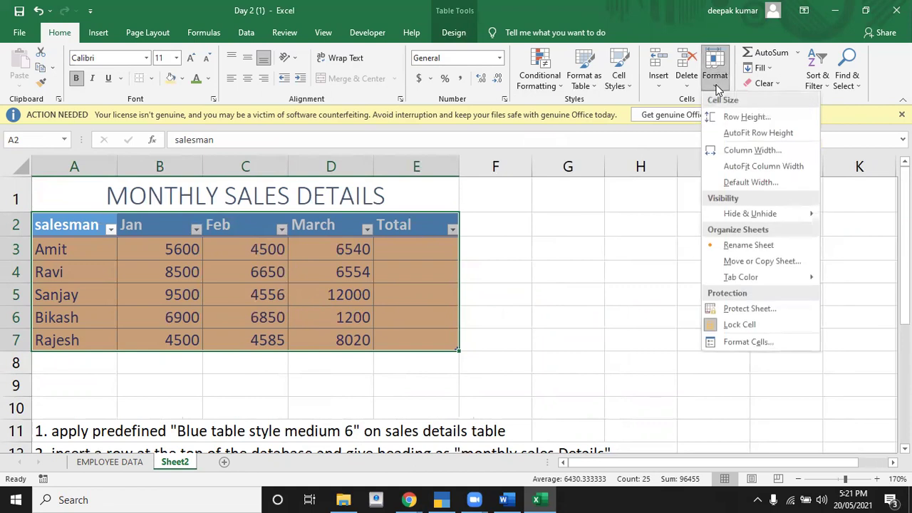
{"action": "left_click", "coordinate": [733, 116]}
{"action": "type", "text": "18"}
{"action": "key", "text": "Return"}
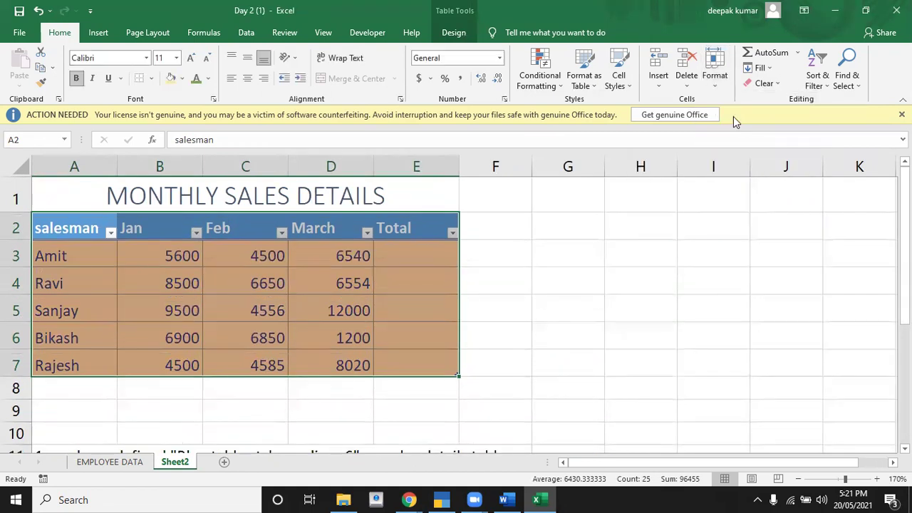
{"action": "left_click", "coordinate": [416, 270]}
{"action": "key", "text": "Down"}
{"action": "key", "text": "Down"}
{"action": "key", "text": "Down"}
{"action": "key", "text": "Down"}
{"action": "key", "text": "Down"}
{"action": "key", "text": "Down"}
{"action": "key", "text": "Down"}
{"action": "key", "text": "Up"}
{"action": "key", "text": "Up"}
{"action": "key", "text": "Up"}
{"action": "key", "text": "Up"}
{"action": "key", "text": "Up"}
{"action": "key", "text": "Up"}
{"action": "key", "text": "Down"}
Go to Amit's Total cell E3 at the top of the sheet
{"action": "key", "text": "Left"}
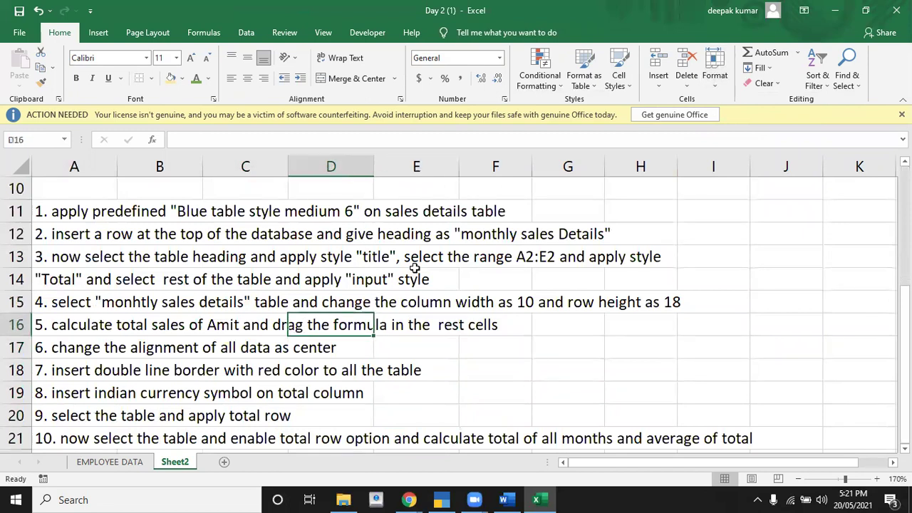
{"action": "key", "text": "Left"}
{"action": "key", "text": "Left"}
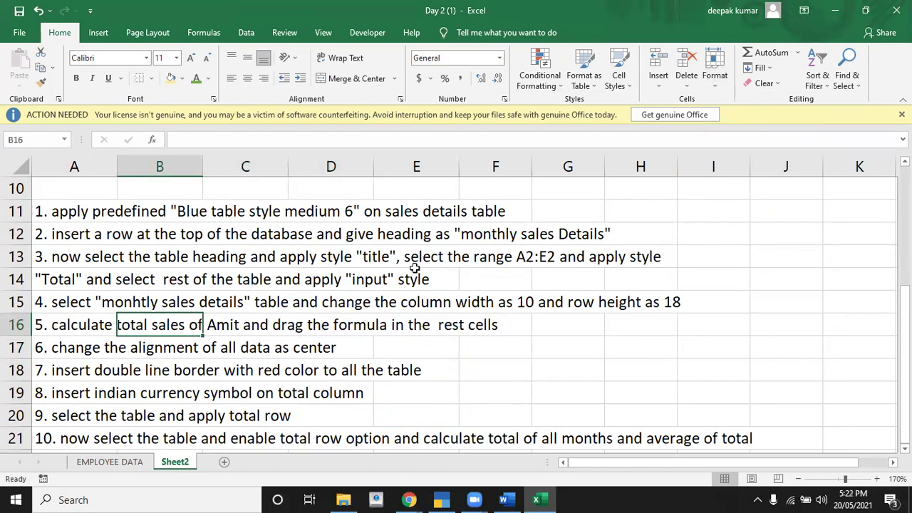
{"action": "key", "text": "Up"}
{"action": "key", "text": "Up"}
{"action": "key", "text": "Up"}
{"action": "key", "text": "Up"}
{"action": "key", "text": "Up"}
{"action": "key", "text": "ctrl+Home"}
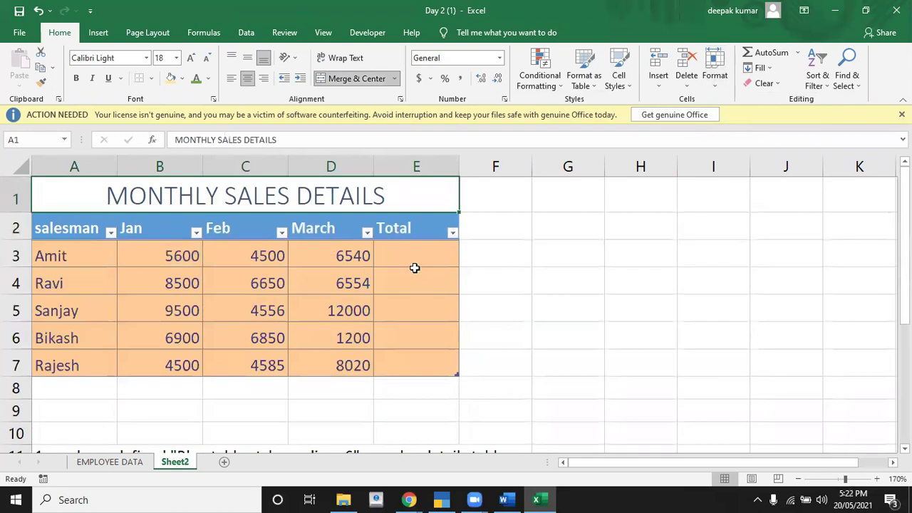
{"action": "key", "text": "Down"}
{"action": "key", "text": "Down"}
{"action": "key", "text": "Right"}
{"action": "key", "text": "Left"}
{"action": "key", "text": "Right"}
{"action": "key", "text": "Right"}
{"action": "key", "text": "Right"}
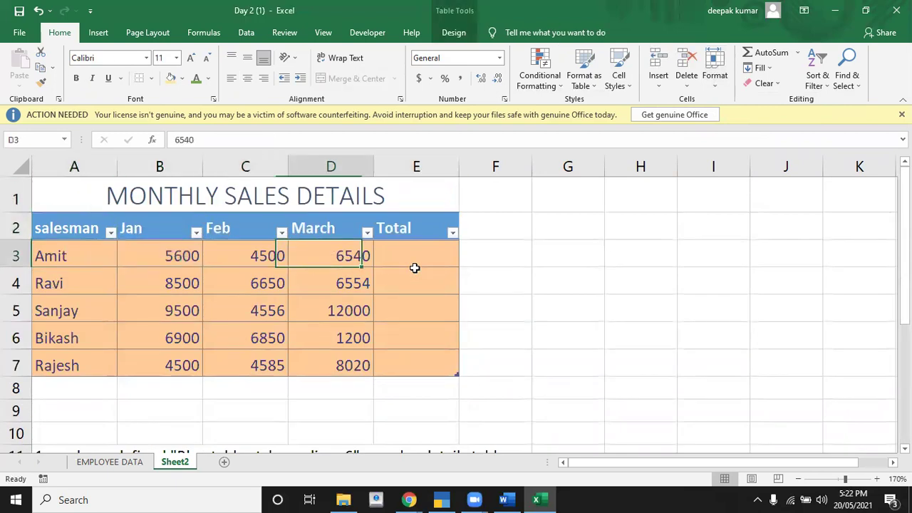
{"action": "key", "text": "Right"}
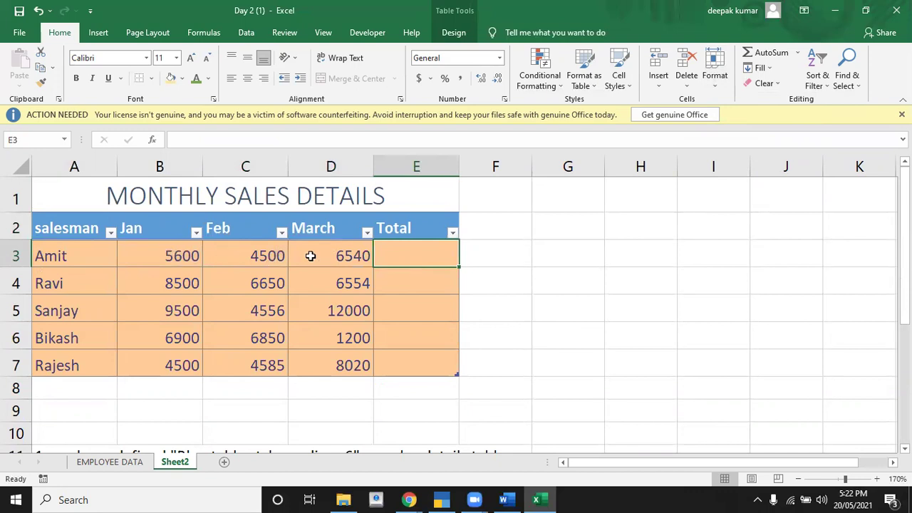
Enter =B3+C3+D3 in E3 so the Total column fills, giving 16640 for Amit
{"action": "type", "text": "="}
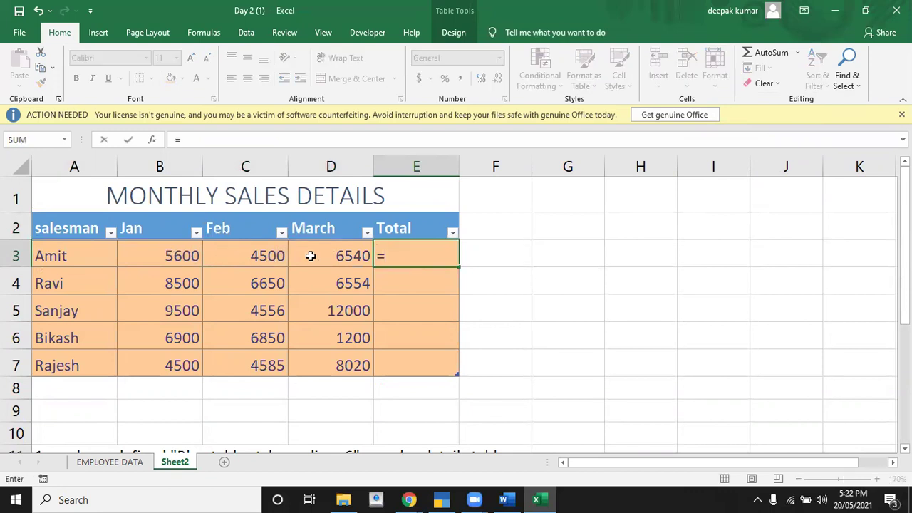
{"action": "left_click", "coordinate": [174, 258]}
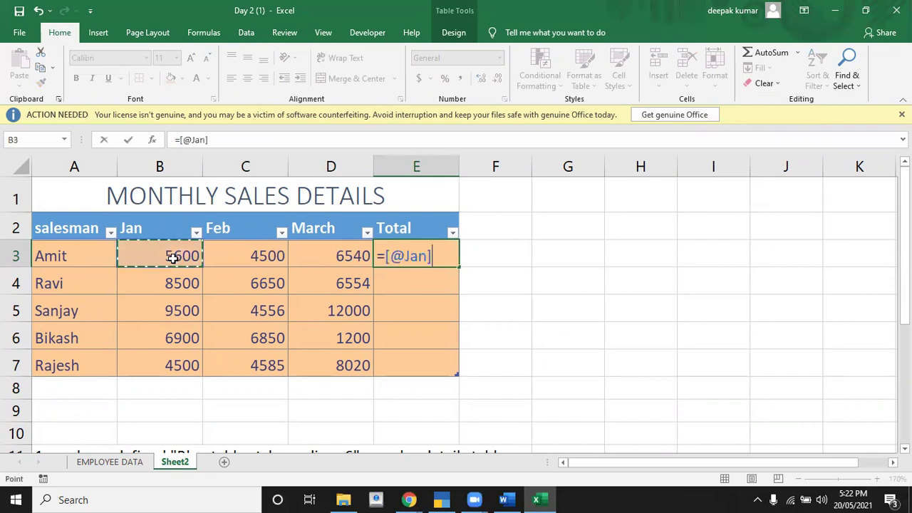
{"action": "type", "text": "+"}
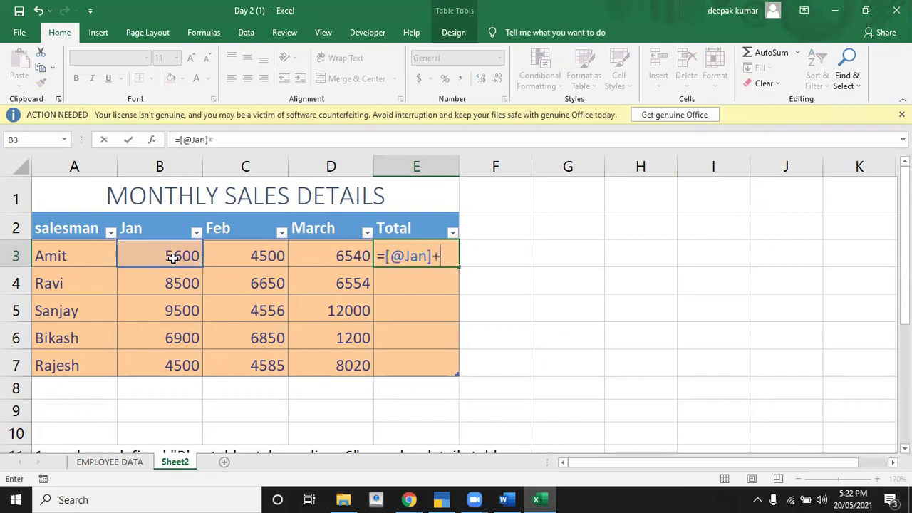
{"action": "left_click", "coordinate": [240, 258]}
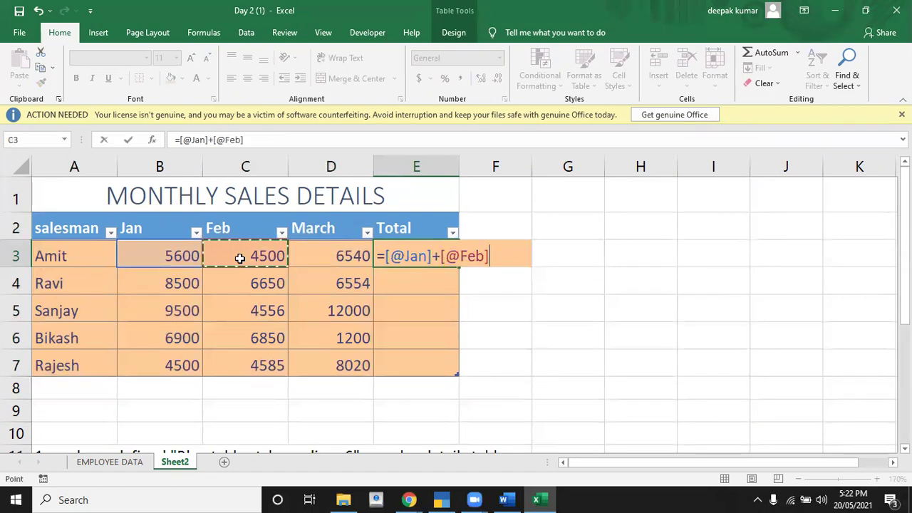
{"action": "type", "text": "+"}
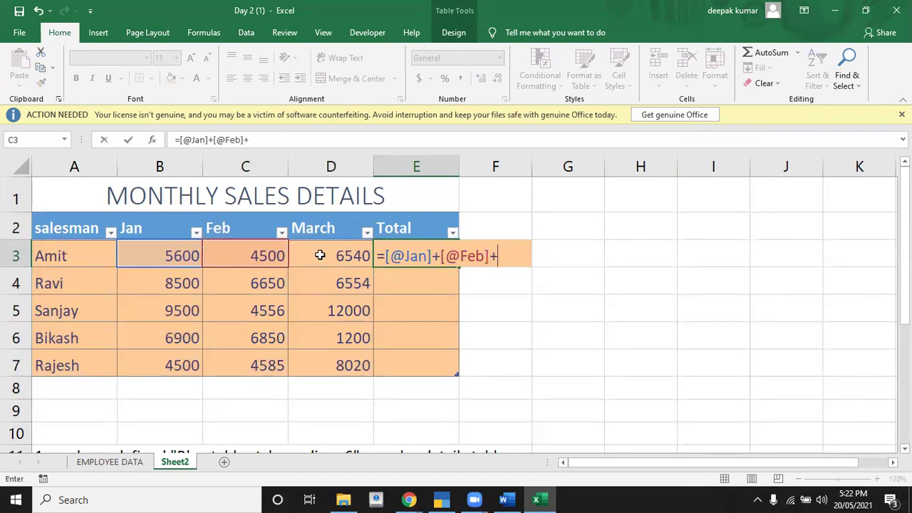
{"action": "left_click", "coordinate": [320, 256]}
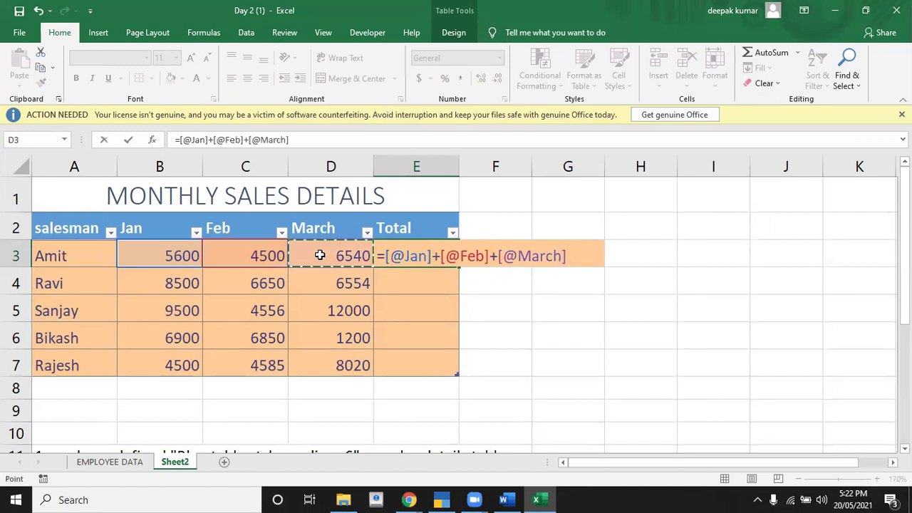
{"action": "key", "text": "Return"}
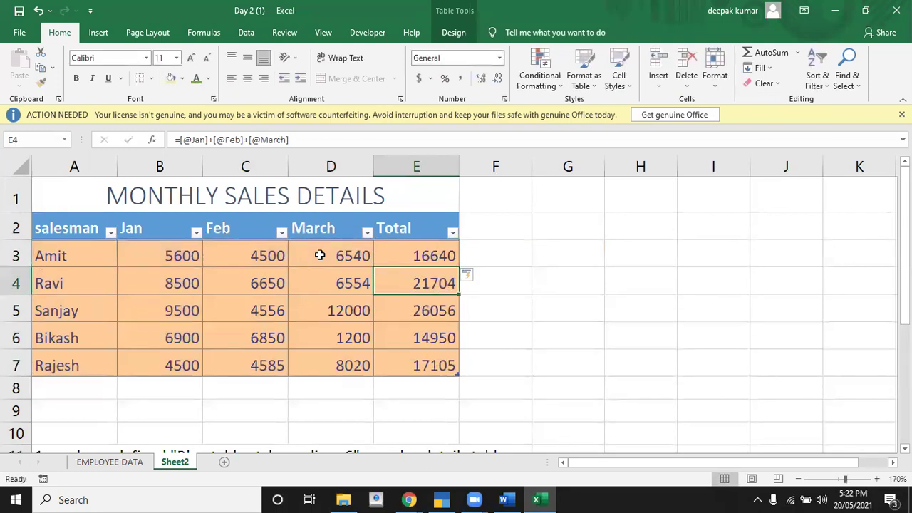
{"action": "key", "text": "Down"}
{"action": "key", "text": "Down"}
{"action": "key", "text": "Down"}
{"action": "key", "text": "Down"}
{"action": "key", "text": "Down"}
{"action": "key", "text": "Down"}
{"action": "key", "text": "Down"}
{"action": "key", "text": "Up"}
{"action": "key", "text": "Up"}
{"action": "key", "text": "Up"}
{"action": "key", "text": "Up"}
{"action": "key", "text": "Up"}
{"action": "key", "text": "Up"}
Select the table A2:E7 and centre-align its headers and figures
{"action": "key", "text": "Down"}
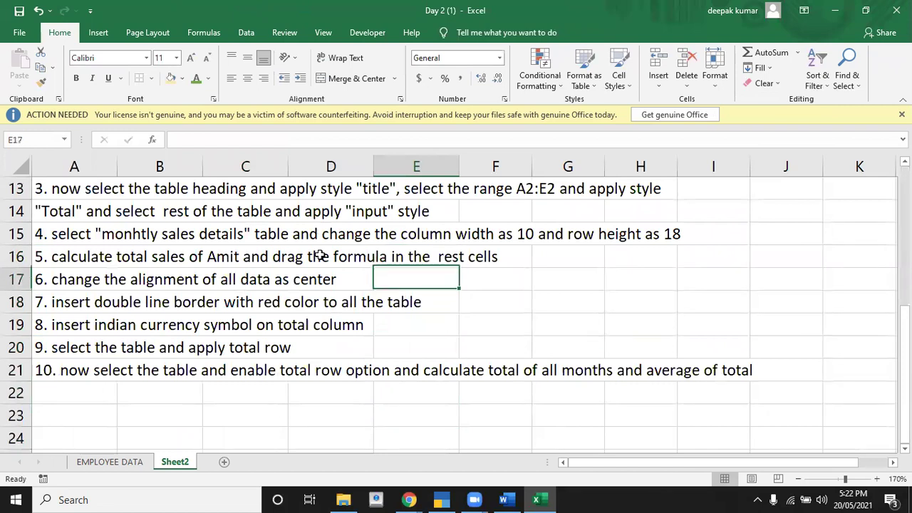
{"action": "key", "text": "Up"}
{"action": "key", "text": "Up"}
{"action": "key", "text": "Up"}
{"action": "key", "text": "ctrl+Home"}
{"action": "key", "text": "Down"}
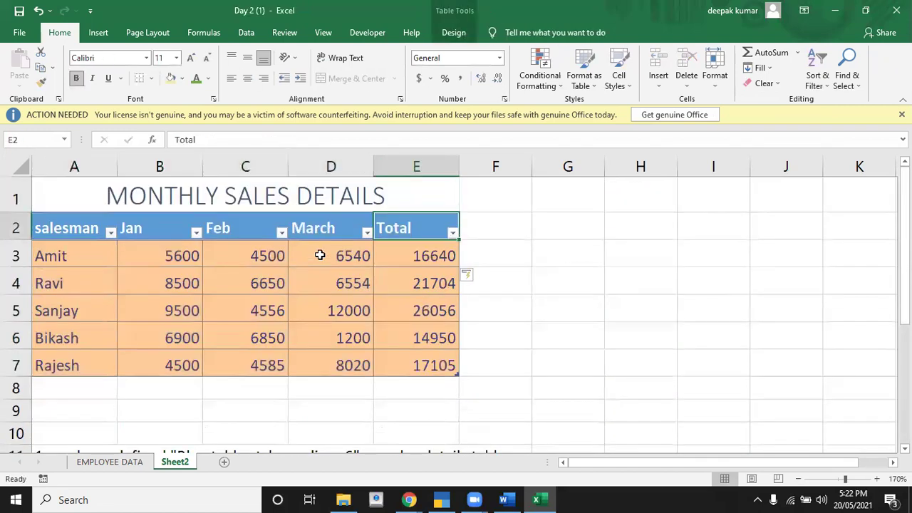
{"action": "key", "text": "Left"}
{"action": "key", "text": "Left"}
{"action": "key", "text": "Left"}
{"action": "key", "text": "Left"}
{"action": "key", "text": "shift+Right"}
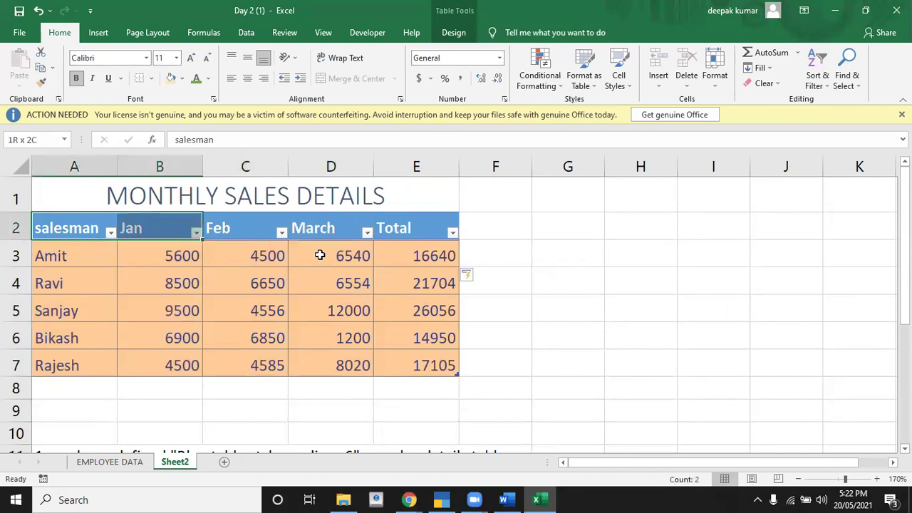
{"action": "key", "text": "shift+Right"}
{"action": "key", "text": "shift+Right"}
{"action": "key", "text": "shift+Right"}
{"action": "key", "text": "shift+Down"}
{"action": "key", "text": "shift+Down"}
{"action": "key", "text": "shift+Down"}
{"action": "key", "text": "shift+Down"}
{"action": "key", "text": "shift+Down"}
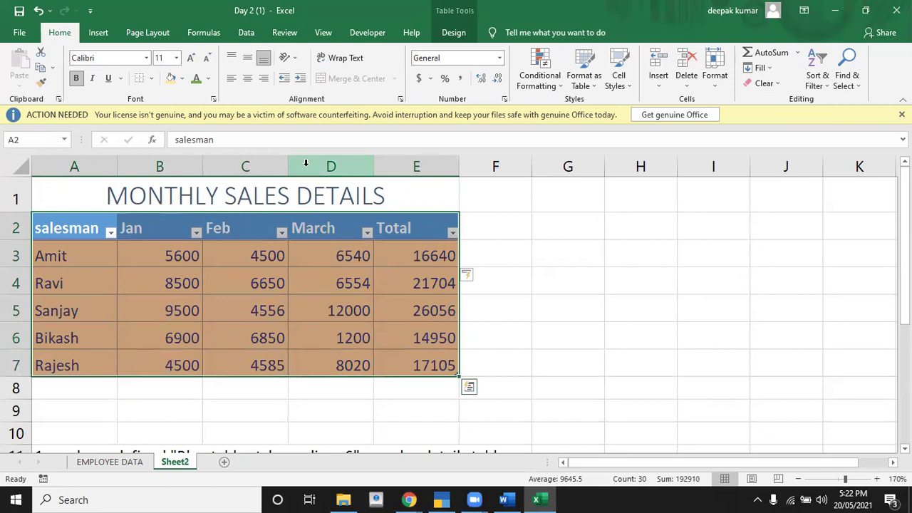
{"action": "left_click", "coordinate": [249, 84]}
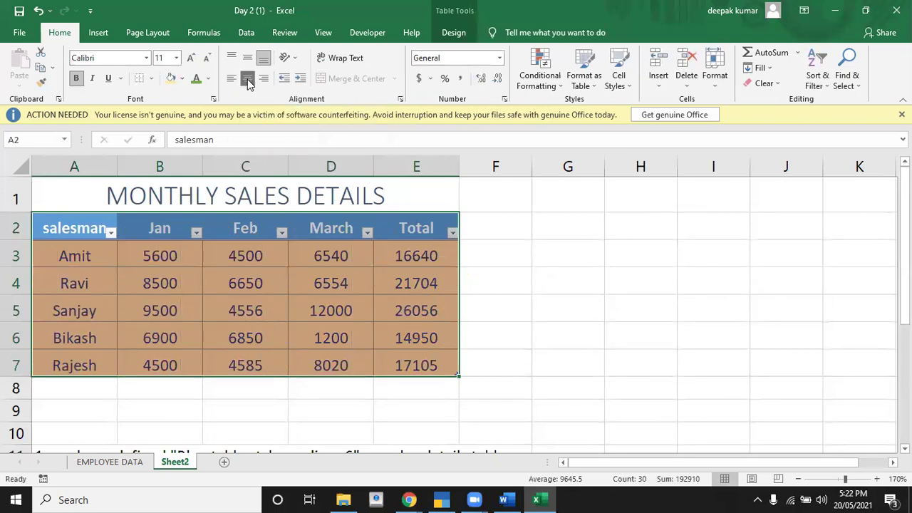
{"action": "key", "text": "Down"}
{"action": "key", "text": "Down"}
{"action": "key", "text": "Down"}
{"action": "key", "text": "Down"}
{"action": "key", "text": "Down"}
{"action": "key", "text": "Down"}
{"action": "key", "text": "Down"}
{"action": "key", "text": "Down"}
{"action": "key", "text": "Up"}
{"action": "key", "text": "Up"}
{"action": "key", "text": "Up"}
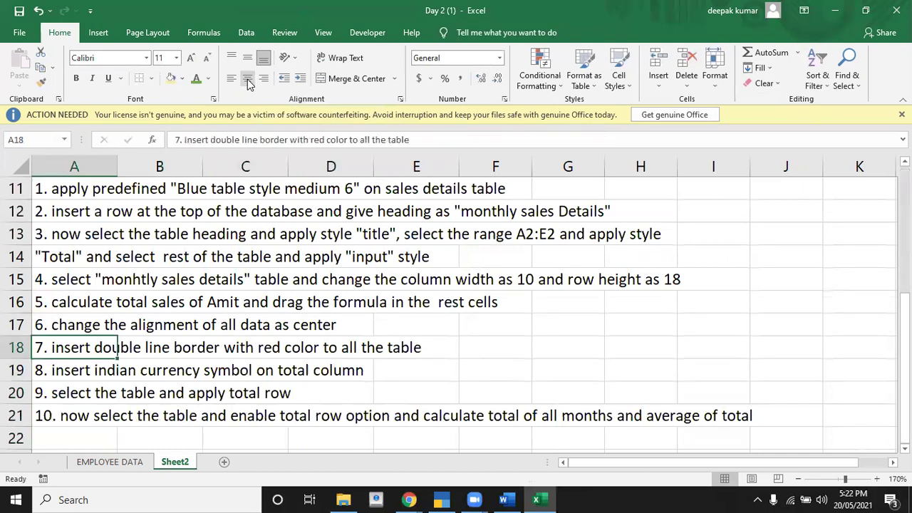
Select A1:E7, choose a border line style and red colour, and draw the table's edges
{"action": "key", "text": "Up"}
{"action": "key", "text": "Up"}
{"action": "key", "text": "Up"}
{"action": "key", "text": "Up"}
{"action": "key", "text": "Up"}
{"action": "key", "text": "Up"}
{"action": "key", "text": "Up"}
{"action": "key", "text": "Down"}
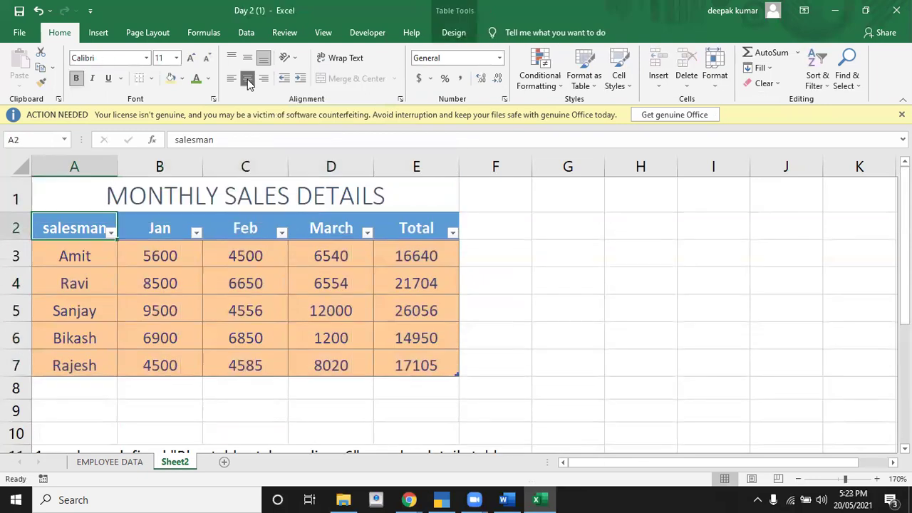
{"action": "key", "text": "Up"}
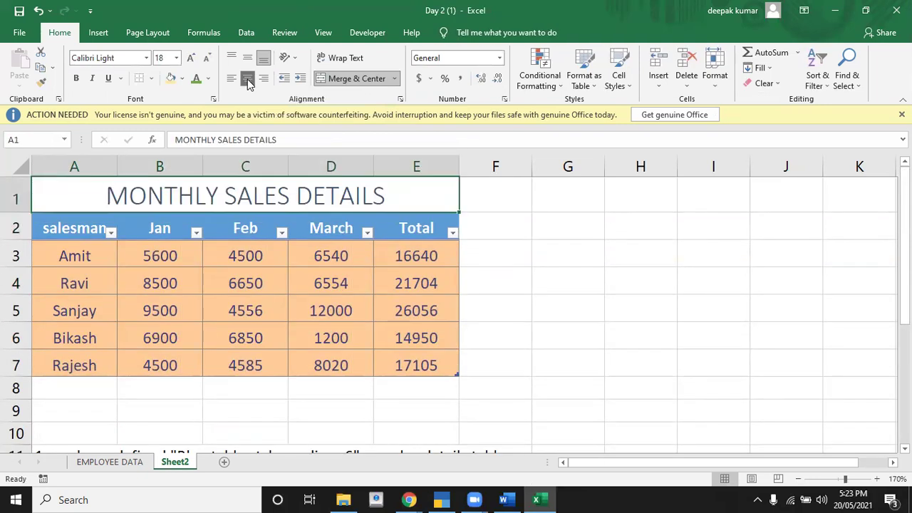
{"action": "key", "text": "shift+Down"}
{"action": "key", "text": "shift+Down"}
{"action": "key", "text": "shift+Down"}
{"action": "key", "text": "shift+Down"}
{"action": "key", "text": "shift+Down"}
{"action": "key", "text": "shift+Down"}
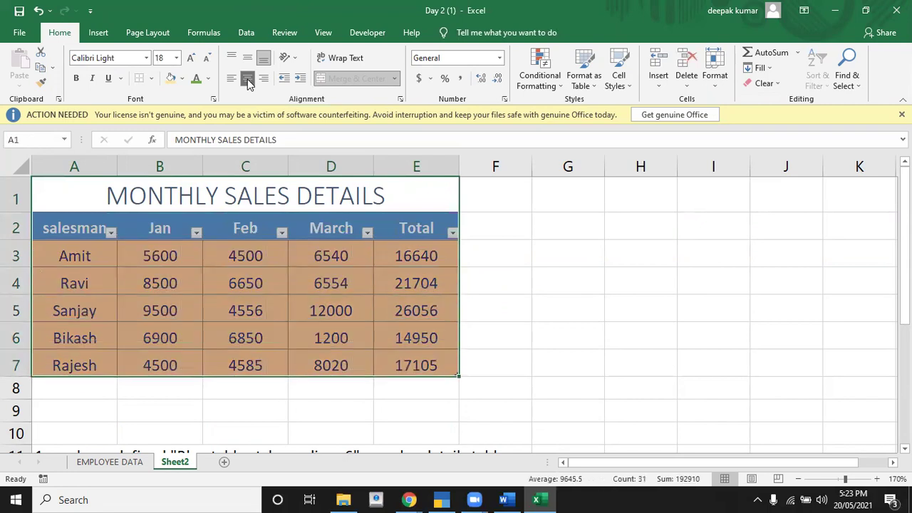
{"action": "left_click", "coordinate": [151, 82]}
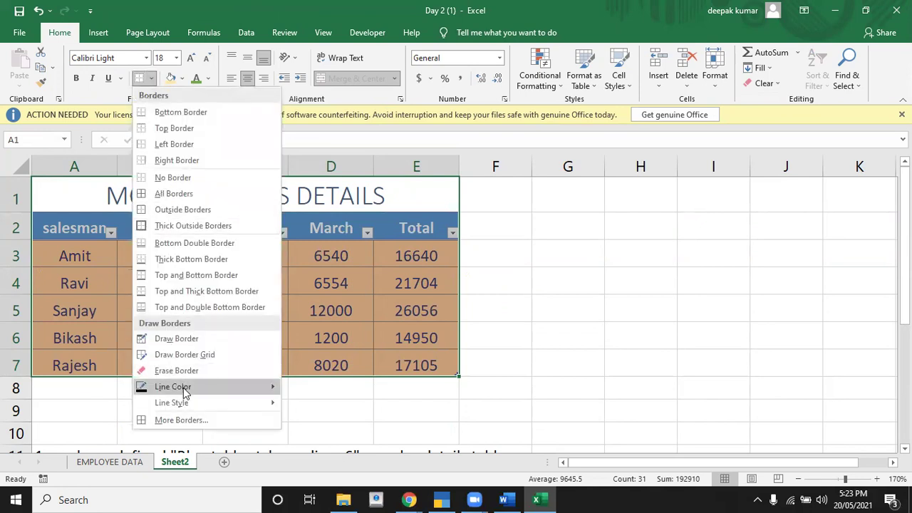
{"action": "mouse_move", "coordinate": [172, 403]}
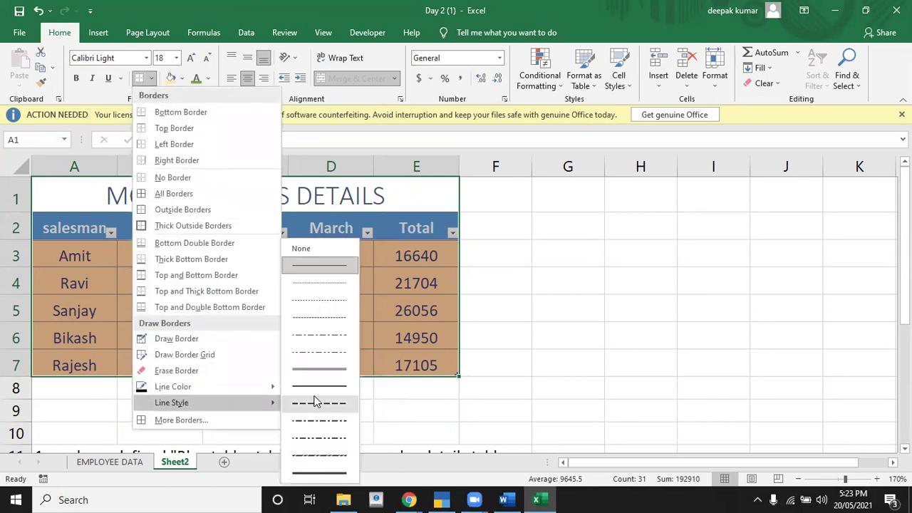
{"action": "left_click", "coordinate": [314, 374]}
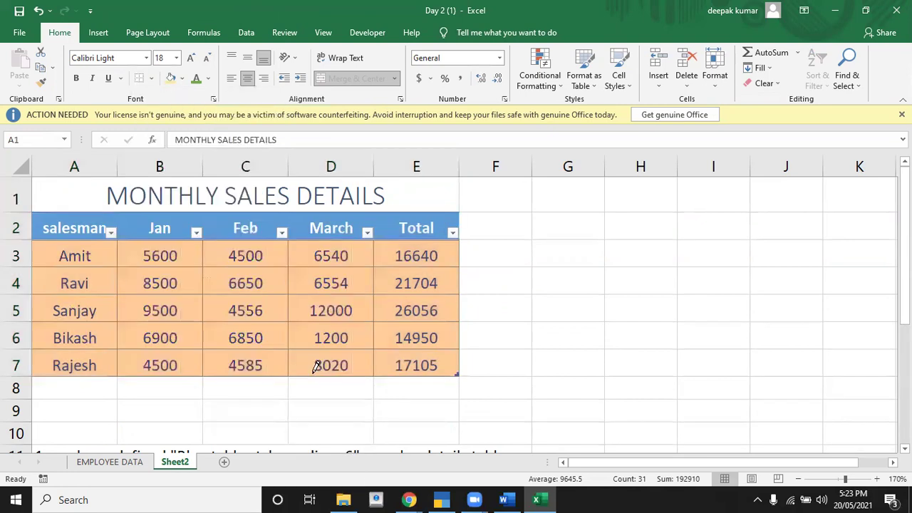
{"action": "left_click", "coordinate": [151, 78]}
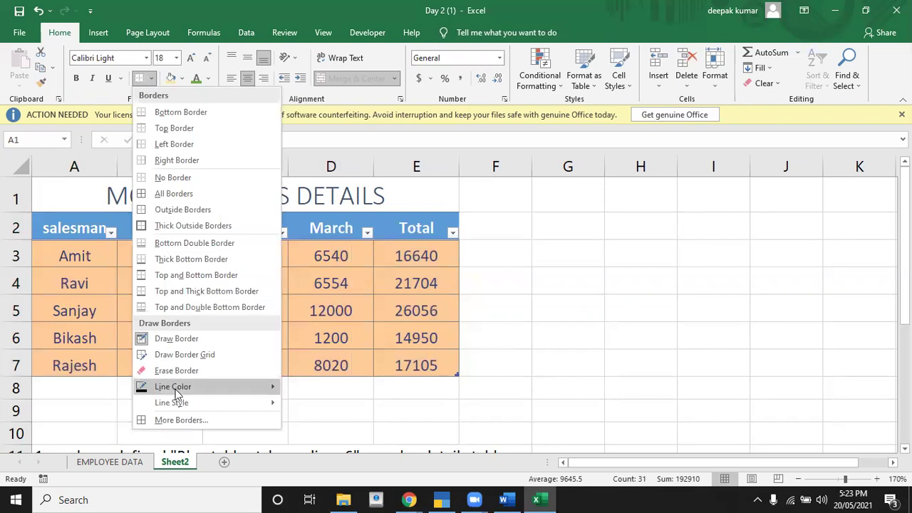
{"action": "mouse_move", "coordinate": [172, 386]}
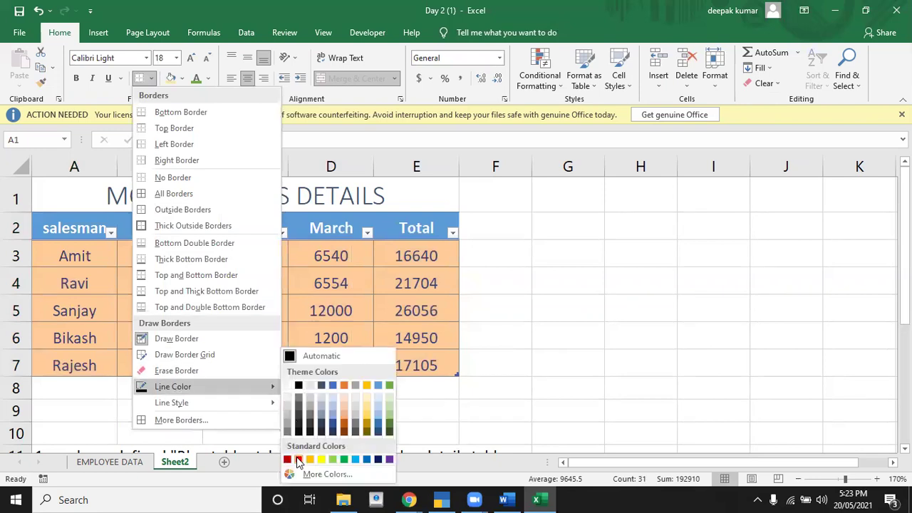
{"action": "left_click", "coordinate": [298, 459]}
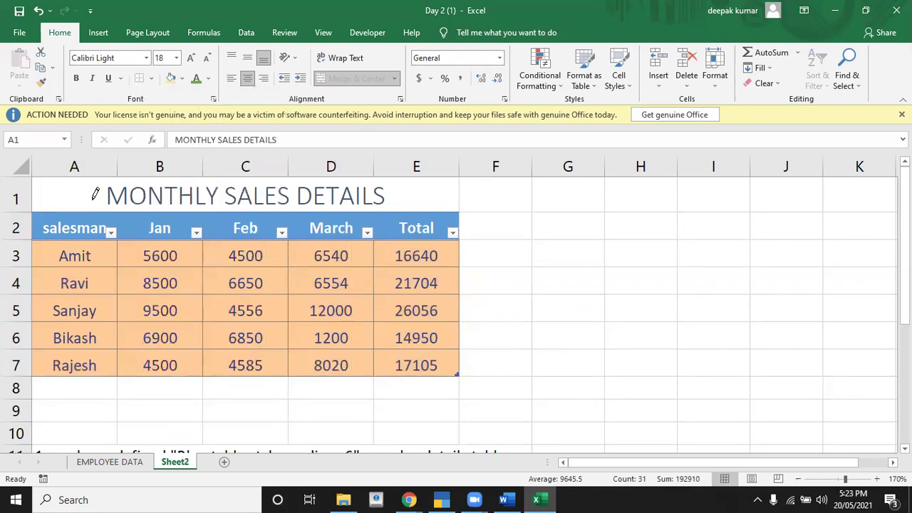
{"action": "left_click_drag", "start_coordinate": [92, 196], "coordinate": [410, 362]}
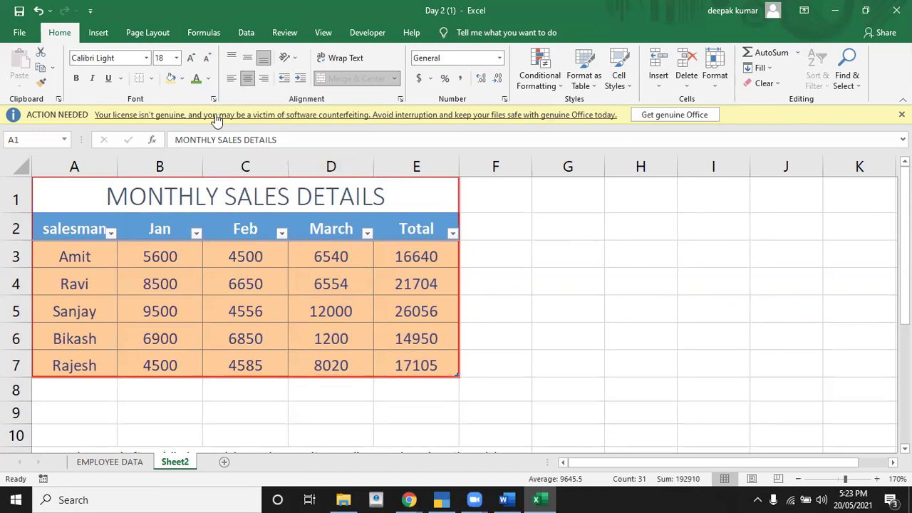
Apply red All Borders to every cell of A1:E7
{"action": "left_click", "coordinate": [151, 79]}
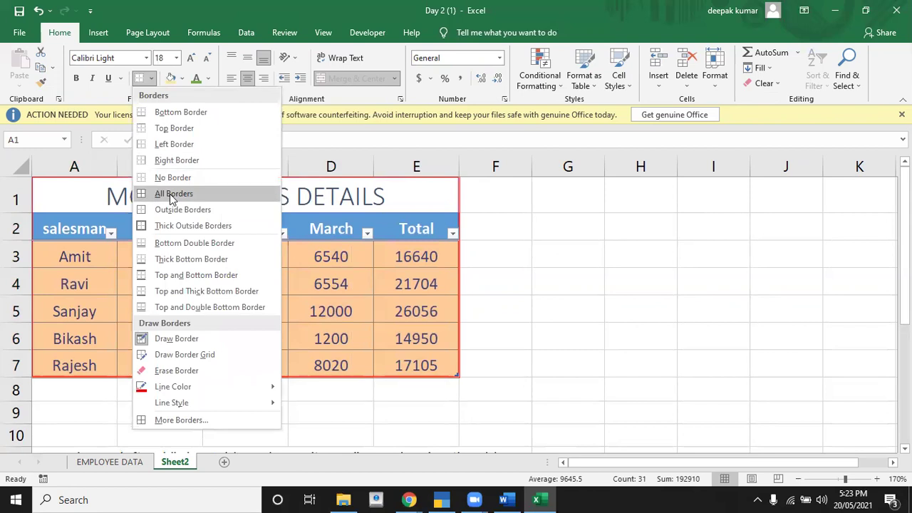
{"action": "left_click", "coordinate": [169, 193]}
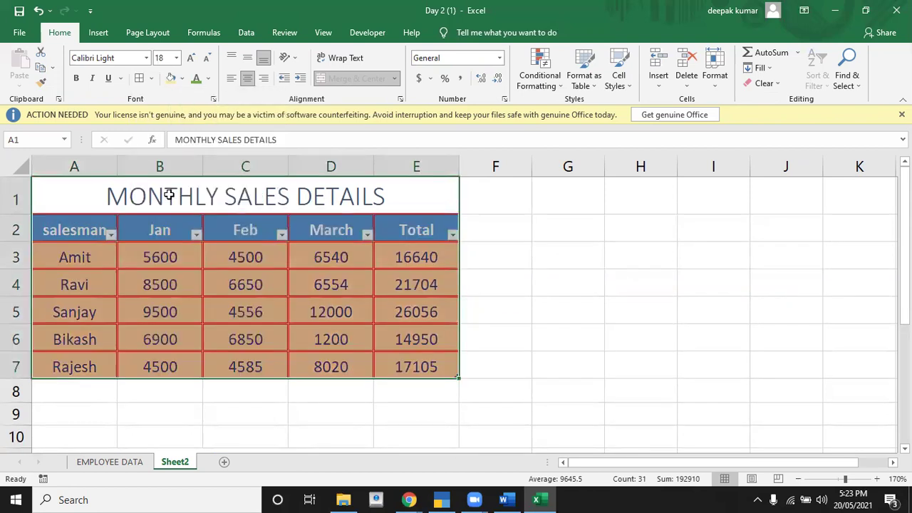
{"action": "key", "text": "Down"}
{"action": "key", "text": "Down"}
{"action": "key", "text": "Down"}
{"action": "key", "text": "Down"}
{"action": "key", "text": "Down"}
{"action": "key", "text": "Down"}
{"action": "key", "text": "Down"}
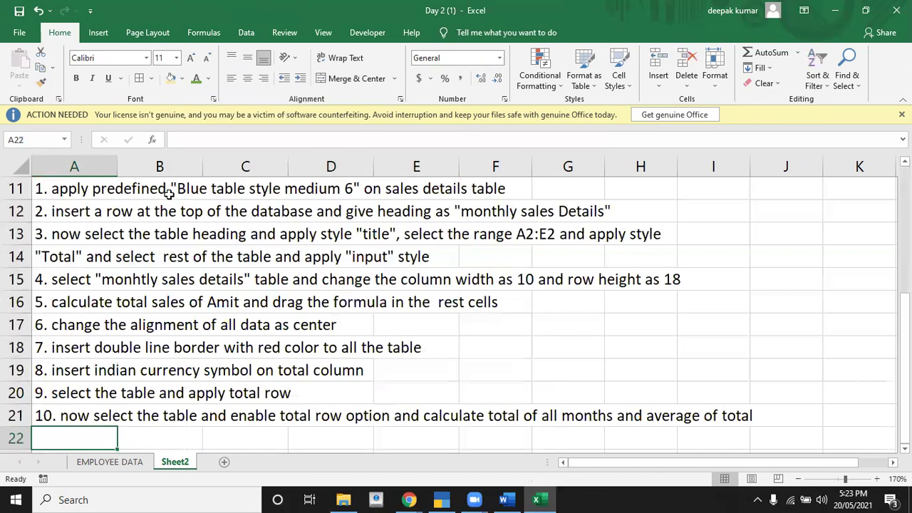
{"action": "key", "text": "Up"}
{"action": "key", "text": "Up"}
{"action": "key", "text": "Up"}
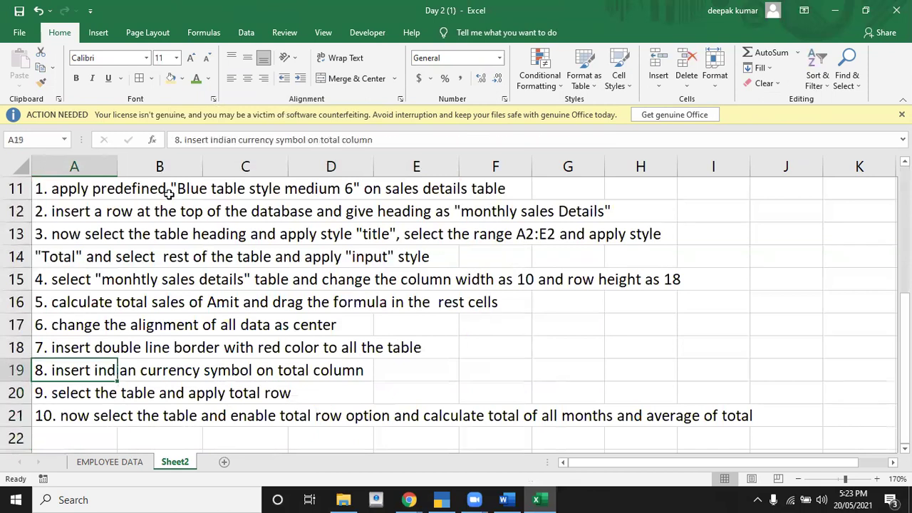
{"action": "key", "text": "Up"}
{"action": "key", "text": "Up"}
{"action": "key", "text": "Up"}
{"action": "key", "text": "Up"}
{"action": "key", "text": "Up"}
{"action": "key", "text": "Up"}
{"action": "key", "text": "Up"}
{"action": "key", "text": "Up"}
{"action": "key", "text": "Right"}
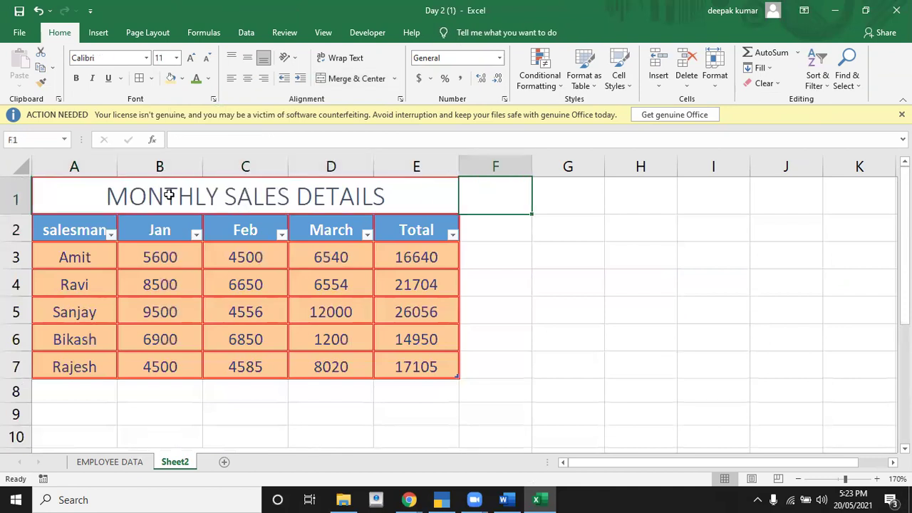
{"action": "key", "text": "Right"}
{"action": "key", "text": "Down"}
{"action": "key", "text": "Down"}
{"action": "key", "text": "Left"}
{"action": "key", "text": "Left"}
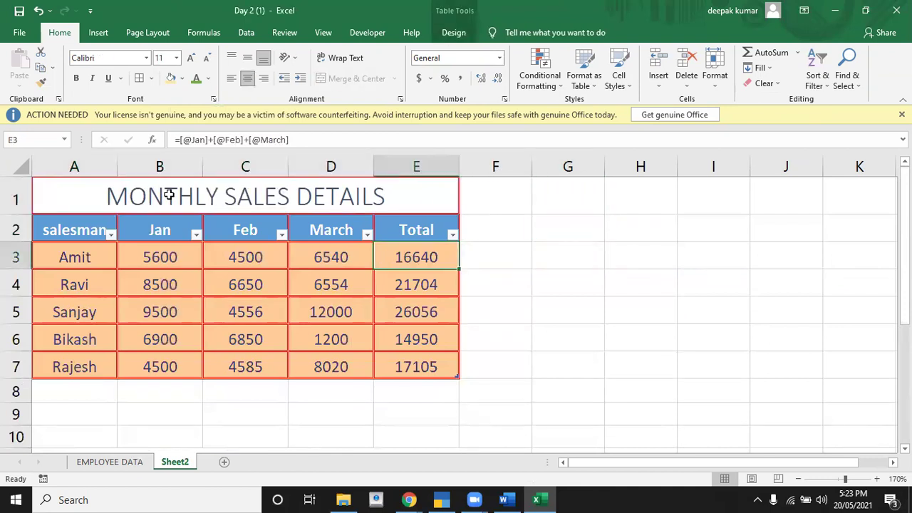
Format E3:E7 as Accounting with the ₹ Hindi symbol and widen column E to show the amounts
{"action": "key", "text": "shift+Down"}
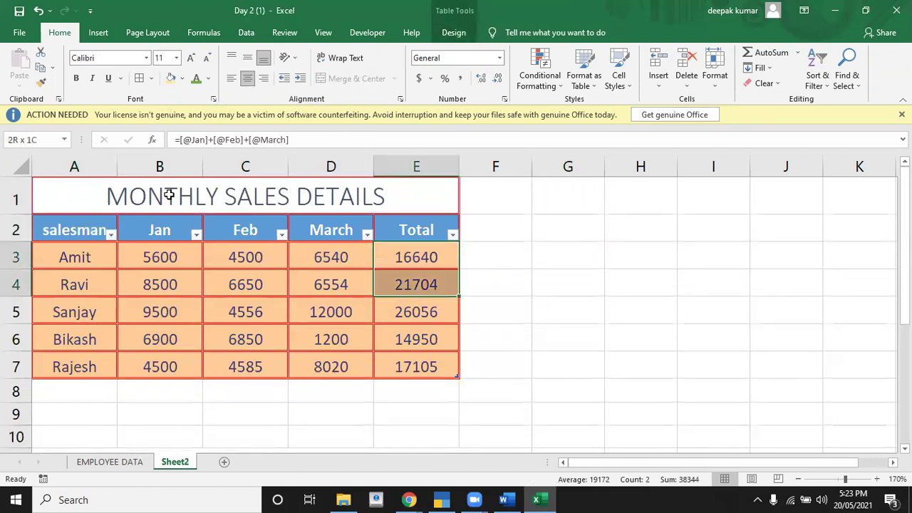
{"action": "key", "text": "shift+Down"}
{"action": "key", "text": "shift+Down"}
{"action": "key", "text": "shift+Down"}
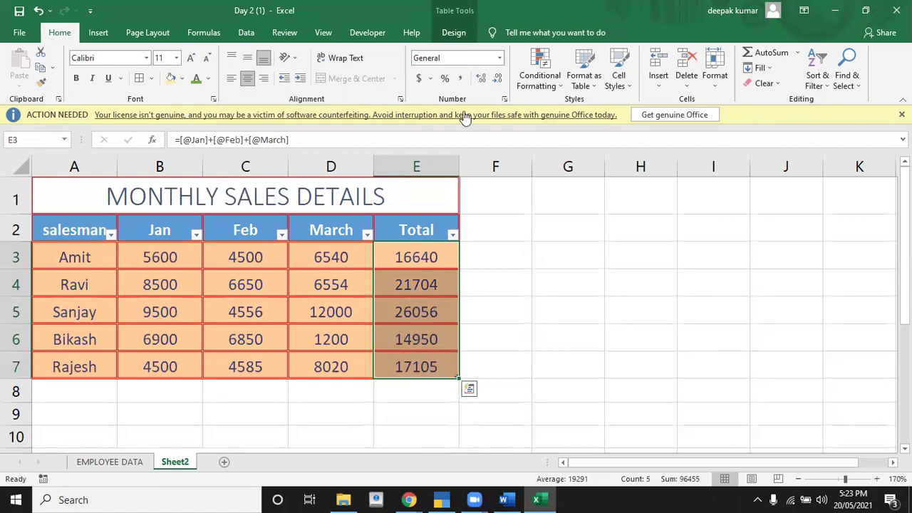
{"action": "left_click", "coordinate": [429, 81]}
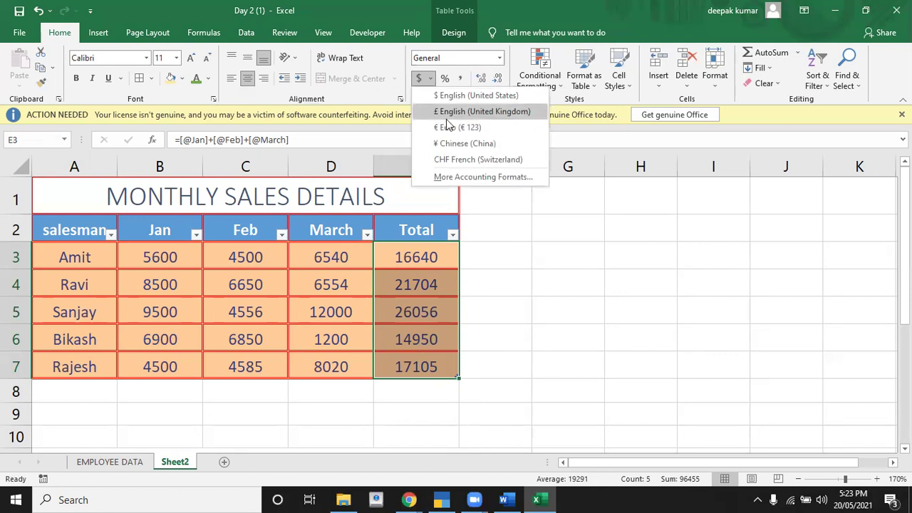
{"action": "left_click", "coordinate": [465, 178]}
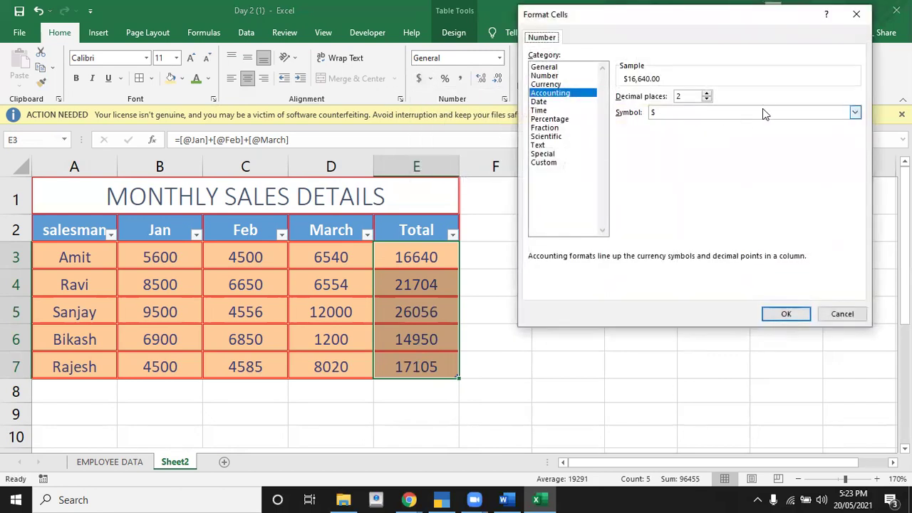
{"action": "left_click", "coordinate": [764, 112]}
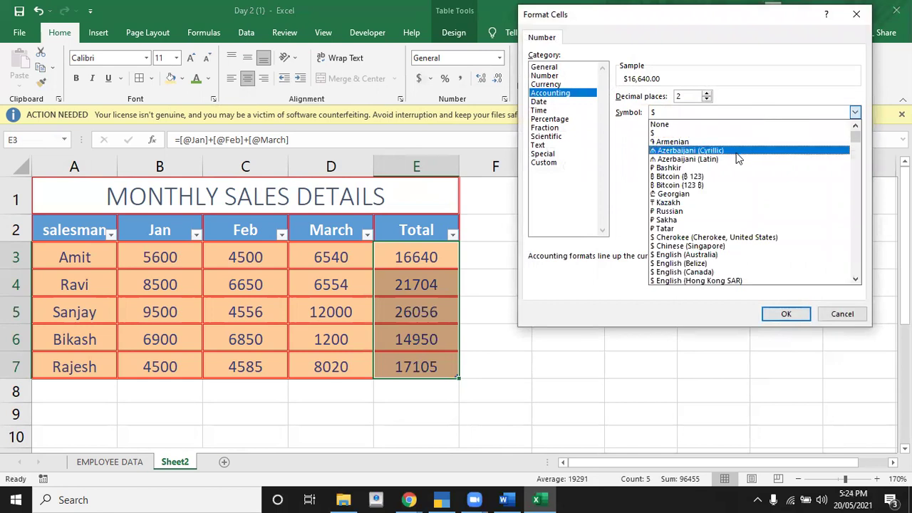
{"action": "key", "text": "Down"}
{"action": "key", "text": "Down"}
{"action": "key", "text": "Down"}
{"action": "key", "text": "Down"}
{"action": "key", "text": "Down"}
{"action": "key", "text": "Down"}
{"action": "key", "text": "Down"}
{"action": "key", "text": "Down"}
{"action": "key", "text": "Down"}
{"action": "key", "text": "Down"}
{"action": "key", "text": "Down"}
{"action": "key", "text": "Down"}
{"action": "key", "text": "Down"}
{"action": "key", "text": "Down"}
{"action": "key", "text": "Down"}
{"action": "key", "text": "Down"}
{"action": "key", "text": "Down"}
{"action": "key", "text": "Down"}
{"action": "key", "text": "Down"}
{"action": "key", "text": "Down"}
{"action": "key", "text": "Down"}
{"action": "key", "text": "Down"}
{"action": "key", "text": "Down"}
{"action": "key", "text": "Down"}
{"action": "key", "text": "Down"}
{"action": "key", "text": "Down"}
{"action": "key", "text": "Down"}
{"action": "key", "text": "Down"}
{"action": "key", "text": "Down"}
{"action": "key", "text": "Down"}
{"action": "key", "text": "Down"}
{"action": "key", "text": "Down"}
{"action": "key", "text": "Down"}
{"action": "key", "text": "Down"}
{"action": "key", "text": "Down"}
{"action": "key", "text": "Down"}
{"action": "key", "text": "Down"}
{"action": "key", "text": "Down"}
{"action": "key", "text": "Down"}
{"action": "key", "text": "Up"}
{"action": "key", "text": "Up"}
{"action": "key", "text": "Up"}
{"action": "key", "text": "Up"}
{"action": "key", "text": "Up"}
{"action": "key", "text": "Down"}
{"action": "key", "text": "Down"}
{"action": "key", "text": "Down"}
{"action": "key", "text": "Down"}
{"action": "key", "text": "Down"}
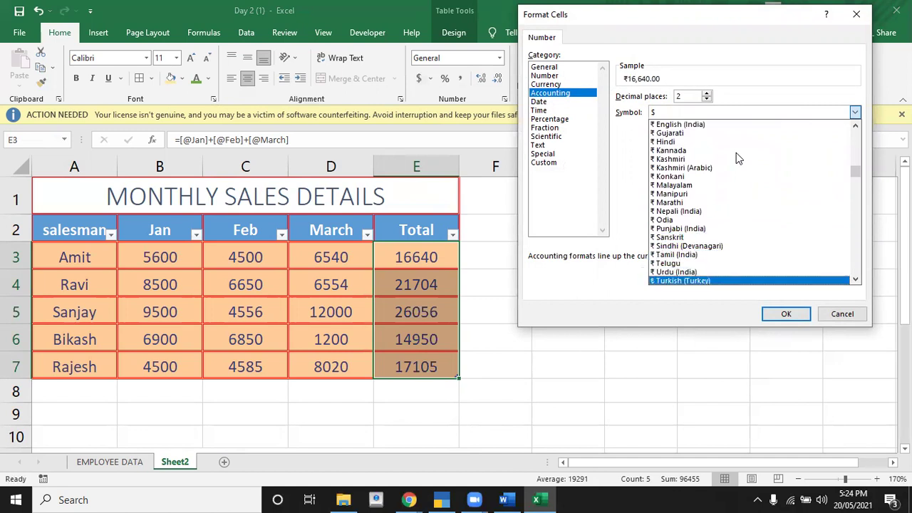
{"action": "key", "text": "Up"}
{"action": "key", "text": "Up"}
{"action": "key", "text": "Up"}
{"action": "key", "text": "Up"}
{"action": "key", "text": "Up"}
{"action": "key", "text": "Up"}
{"action": "key", "text": "Up"}
{"action": "key", "text": "Up"}
{"action": "key", "text": "Up"}
{"action": "key", "text": "Up"}
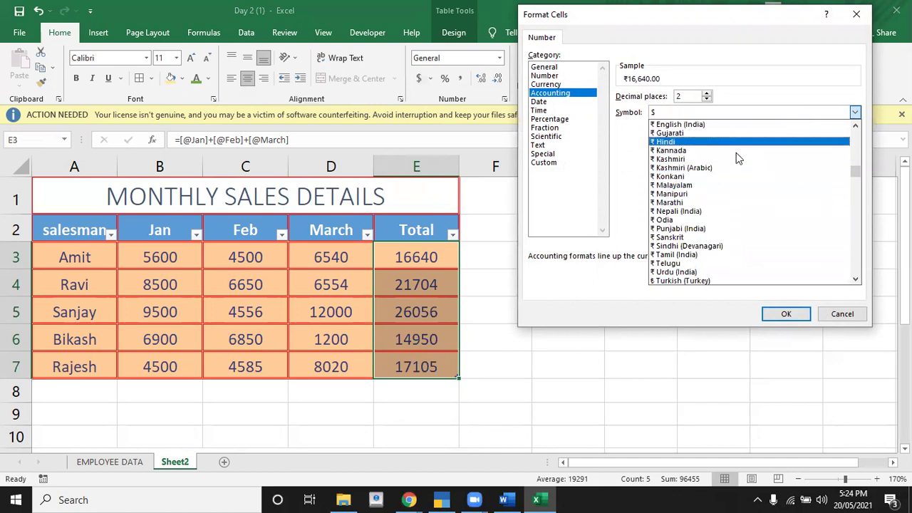
{"action": "left_click", "coordinate": [688, 142]}
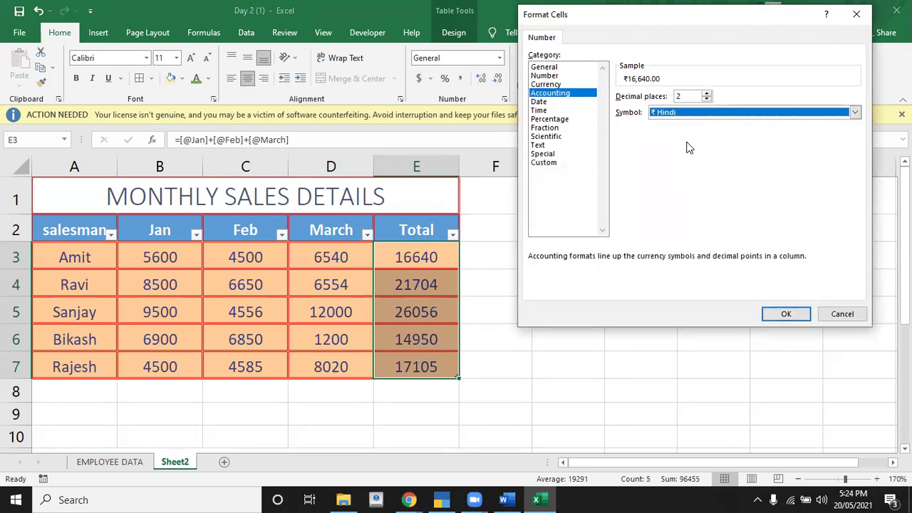
{"action": "left_click", "coordinate": [786, 314]}
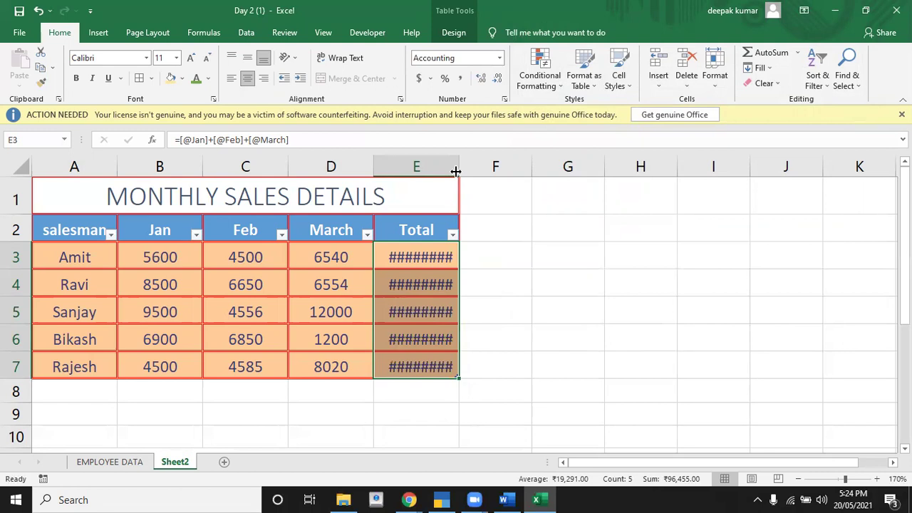
{"action": "left_click_drag", "start_coordinate": [456, 168], "coordinate": [483, 168]}
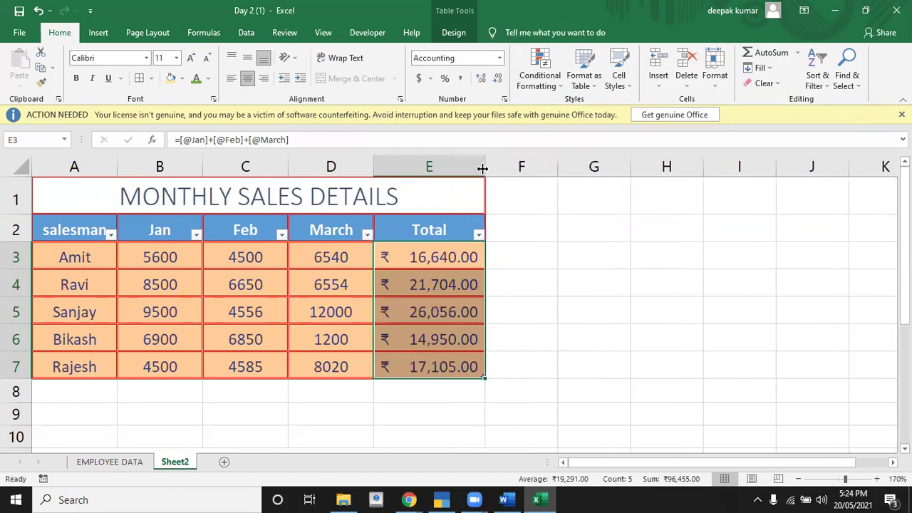
{"action": "left_click", "coordinate": [417, 313]}
Tick Total Row in Table Design so E8 shows the ₹ 96,455.00 sum
{"action": "key", "text": "Down"}
{"action": "key", "text": "Down"}
{"action": "key", "text": "Down"}
{"action": "key", "text": "Down"}
{"action": "key", "text": "Down"}
{"action": "key", "text": "Down"}
{"action": "key", "text": "Down"}
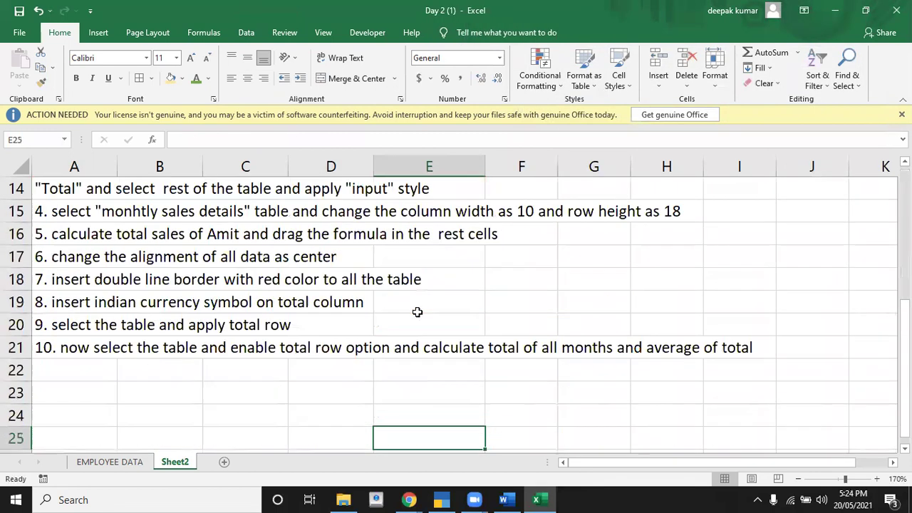
{"action": "key", "text": "Down"}
{"action": "key", "text": "Up"}
{"action": "key", "text": "Up"}
{"action": "key", "text": "Up"}
{"action": "key", "text": "Up"}
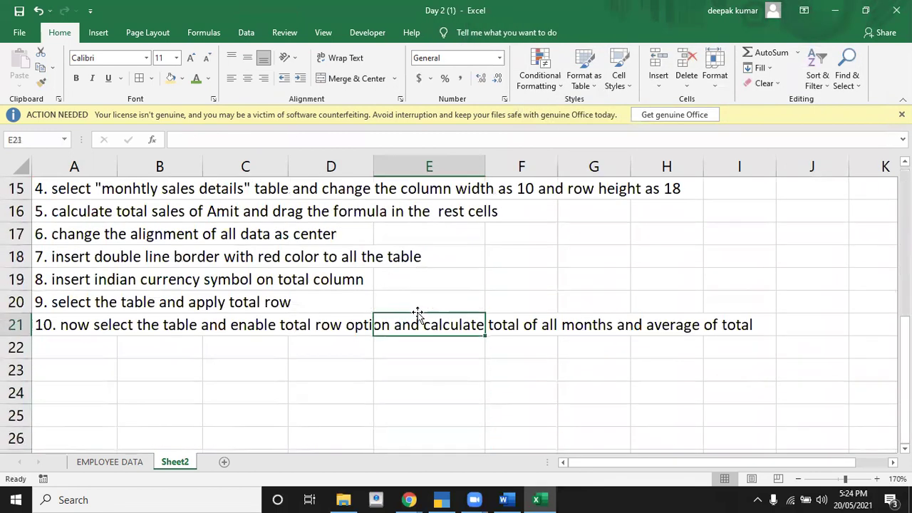
{"action": "key", "text": "Up"}
{"action": "key", "text": "Up"}
{"action": "key", "text": "Up"}
{"action": "key", "text": "Up"}
{"action": "key", "text": "Up"}
{"action": "key", "text": "Up"}
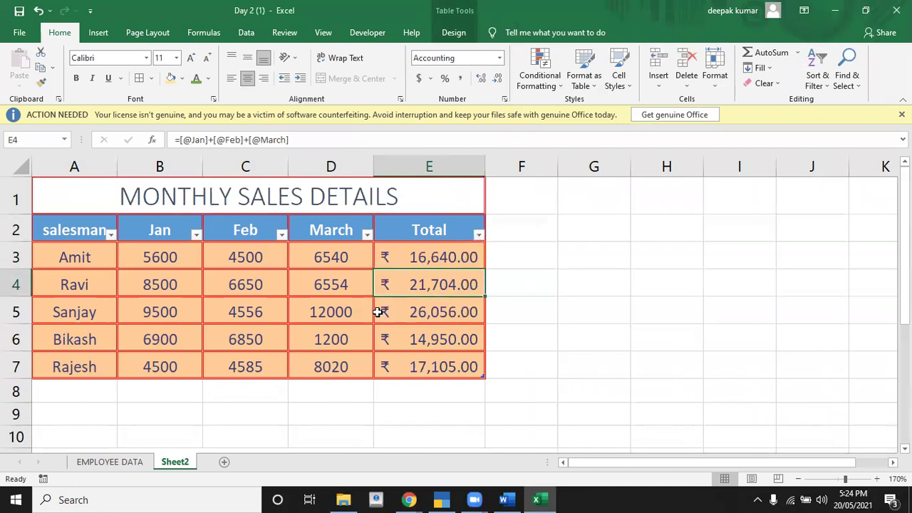
{"action": "left_click", "coordinate": [338, 292]}
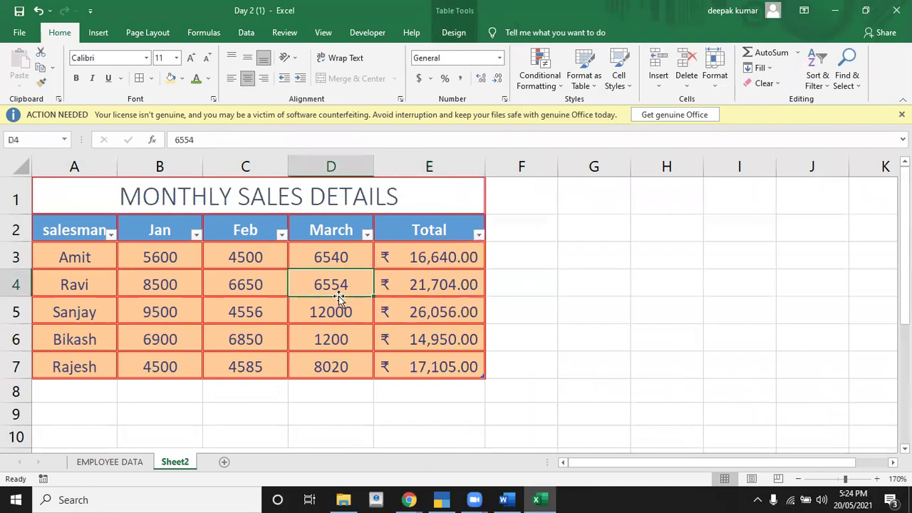
{"action": "left_click", "coordinate": [453, 33]}
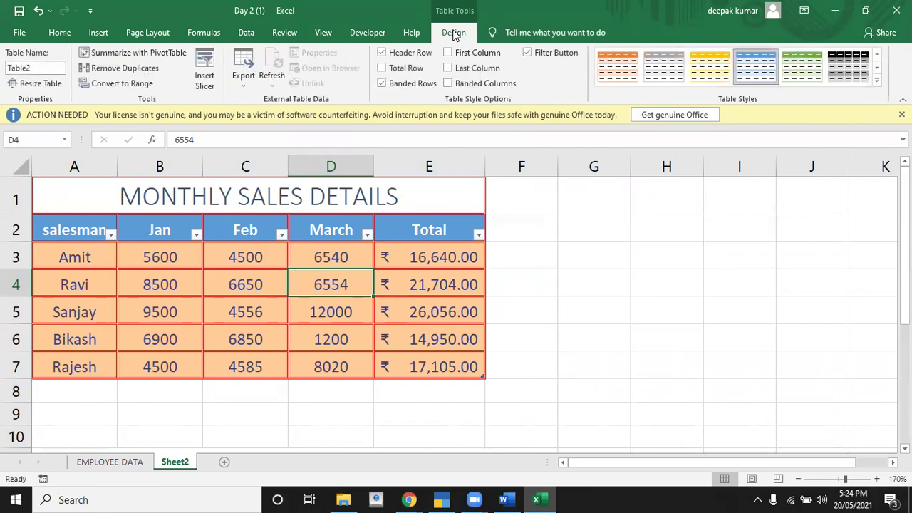
{"action": "left_click", "coordinate": [382, 68]}
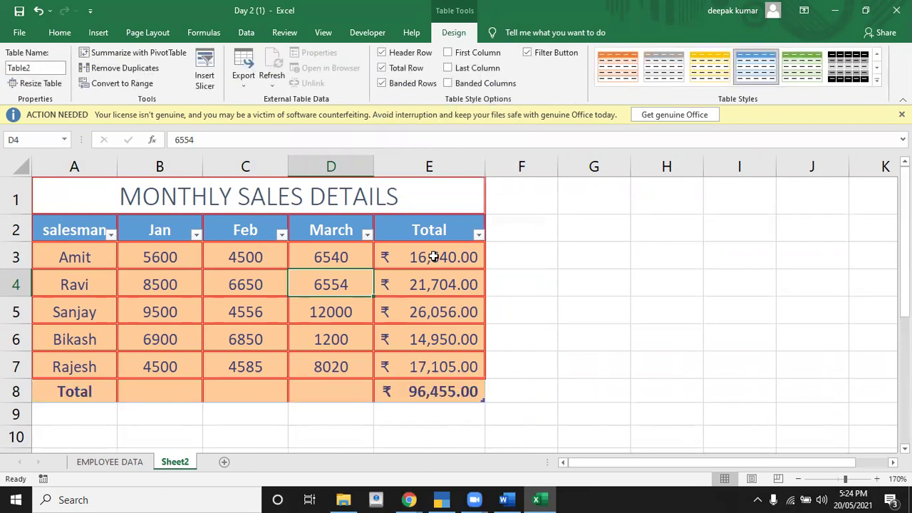
{"action": "left_click", "coordinate": [433, 388]}
Move down the task list and read the tenth task's instruction
{"action": "key", "text": "Down"}
{"action": "key", "text": "Down"}
{"action": "key", "text": "Down"}
{"action": "key", "text": "Down"}
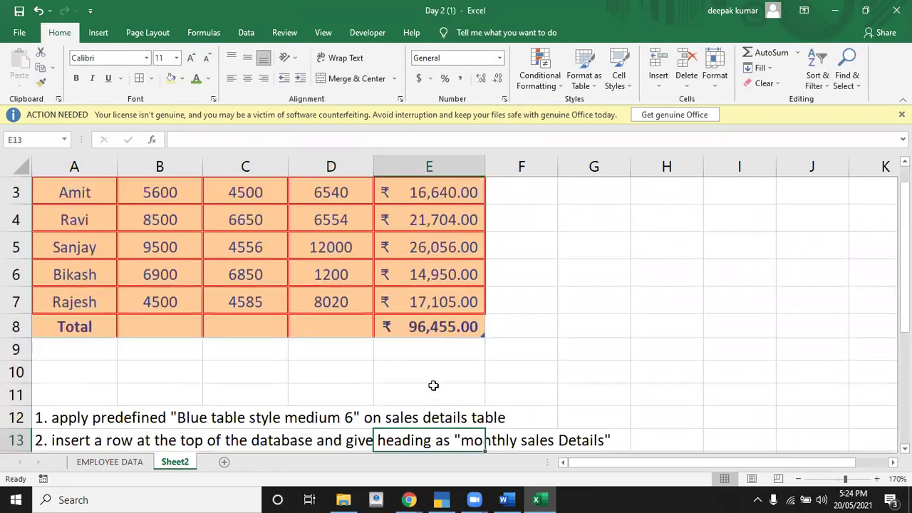
{"action": "key", "text": "Down"}
{"action": "key", "text": "Down"}
{"action": "key", "text": "Down"}
{"action": "key", "text": "Up"}
{"action": "key", "text": "Up"}
{"action": "key", "text": "Up"}
{"action": "key", "text": "Up"}
{"action": "key", "text": "Up"}
{"action": "key", "text": "Up"}
{"action": "key", "text": "Down"}
{"action": "key", "text": "Down"}
{"action": "key", "text": "Left"}
{"action": "key", "text": "Left"}
{"action": "key", "text": "Left"}
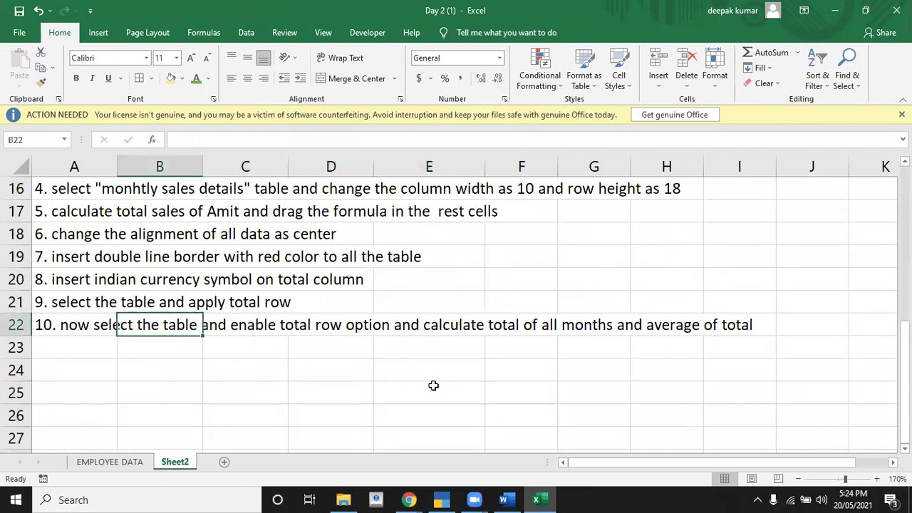
{"action": "key", "text": "Right"}
{"action": "key", "text": "Right"}
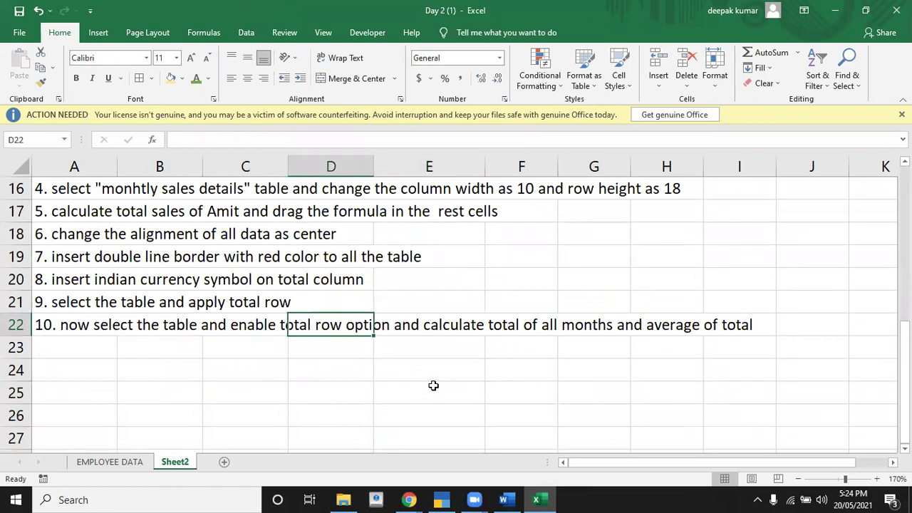
{"action": "key", "text": "Right"}
{"action": "key", "text": "Right"}
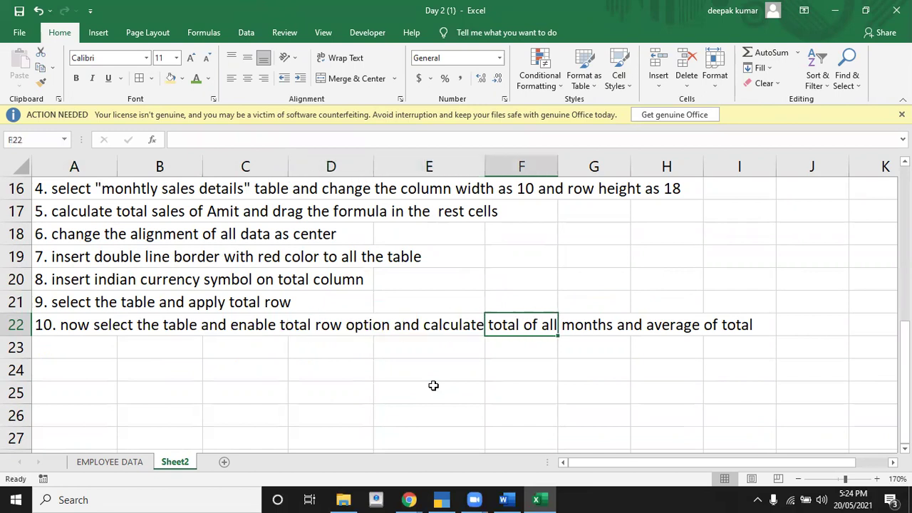
{"action": "key", "text": "Right"}
{"action": "key", "text": "Right"}
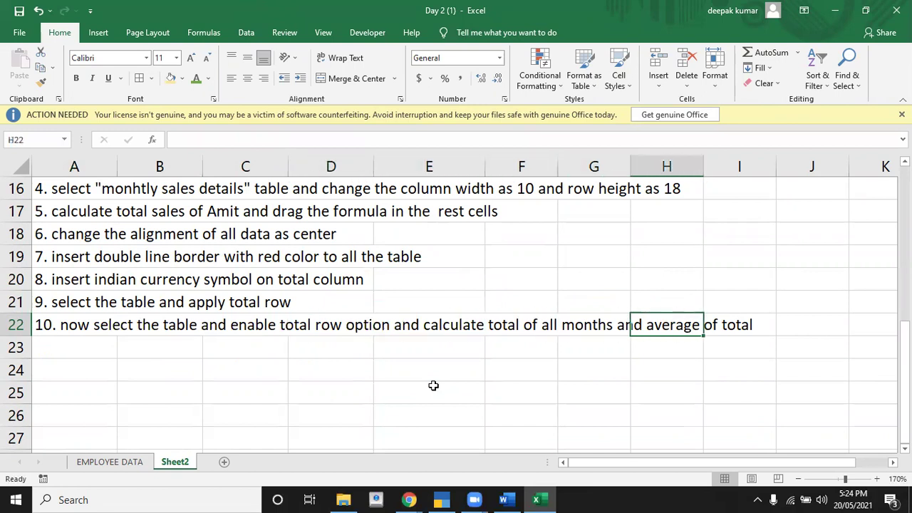
Return to the sales table and move to the Total row's Jan cell B8
{"action": "key", "text": "Up"}
{"action": "key", "text": "Up"}
{"action": "key", "text": "Up"}
{"action": "key", "text": "Up"}
{"action": "key", "text": "Up"}
{"action": "key", "text": "Up"}
{"action": "key", "text": "Up"}
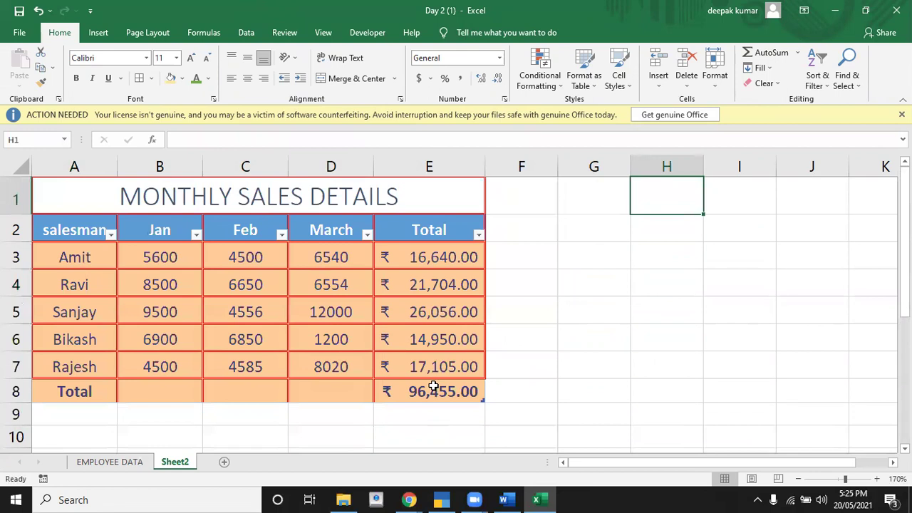
{"action": "key", "text": "Down"}
{"action": "key", "text": "Down"}
{"action": "key", "text": "Left"}
{"action": "key", "text": "Left"}
{"action": "key", "text": "Left"}
{"action": "key", "text": "Left"}
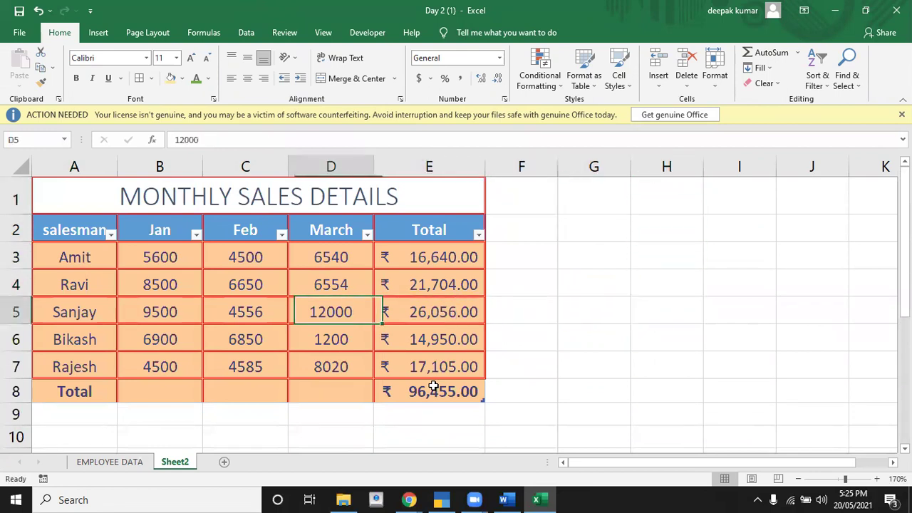
{"action": "key", "text": "Left"}
{"action": "key", "text": "Down"}
{"action": "key", "text": "Down"}
{"action": "key", "text": "Down"}
{"action": "key", "text": "Left"}
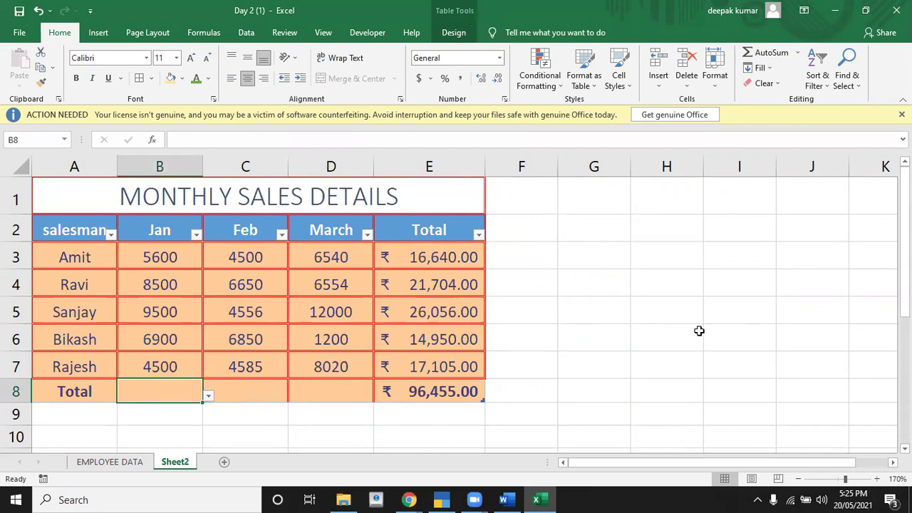
Set the Total row's Jan, Feb and March cells to Sum (35000, 27141, 34314)
{"action": "left_click_drag", "start_coordinate": [904, 242], "coordinate": [904, 275]}
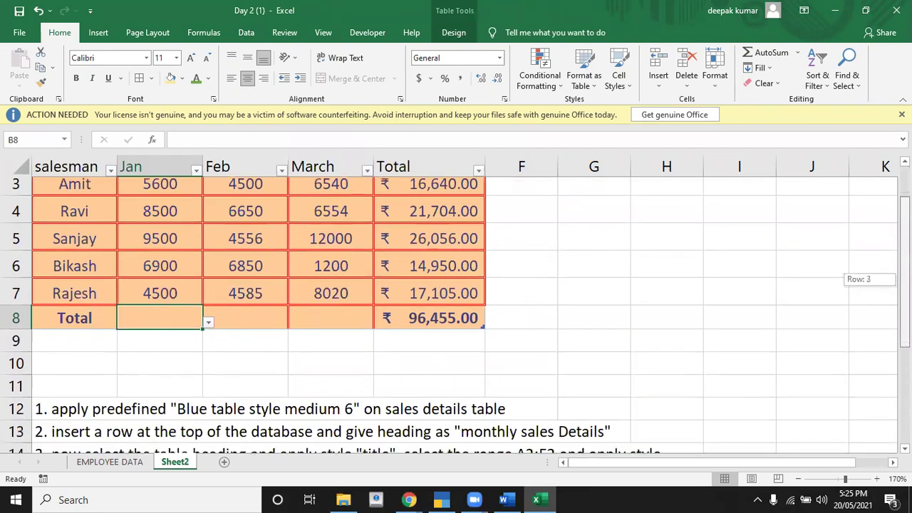
{"action": "left_click", "coordinate": [209, 332]}
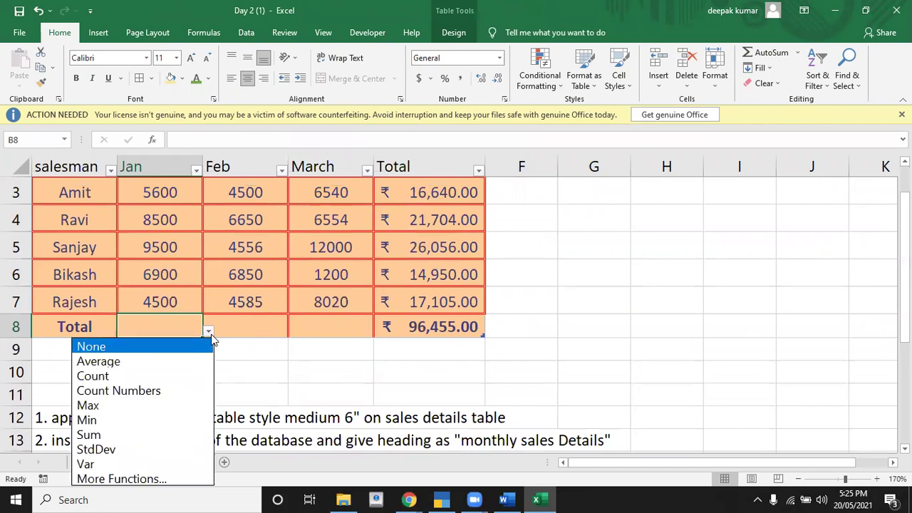
{"action": "left_click", "coordinate": [98, 434]}
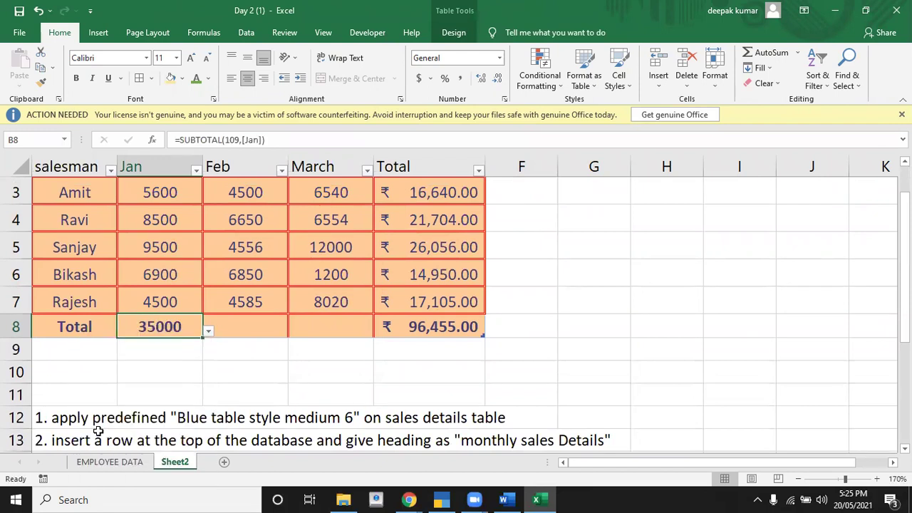
{"action": "left_click", "coordinate": [275, 327]}
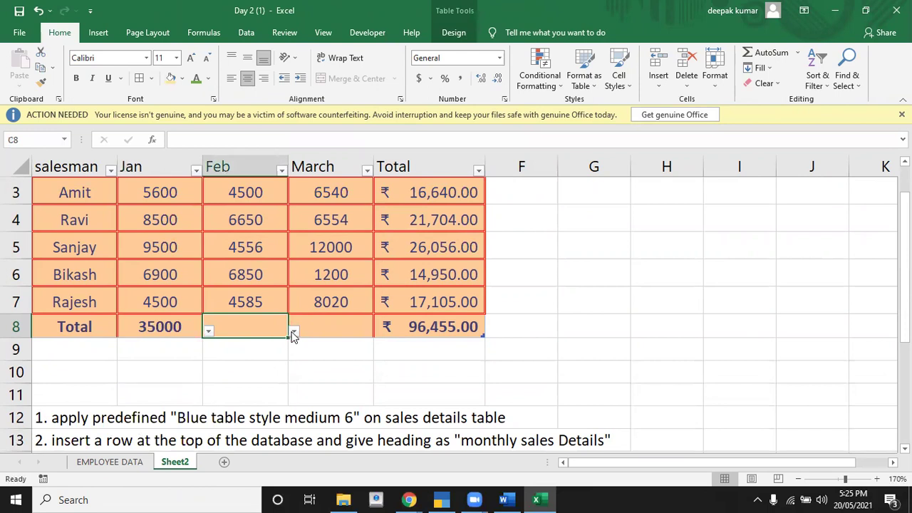
{"action": "left_click", "coordinate": [293, 332]}
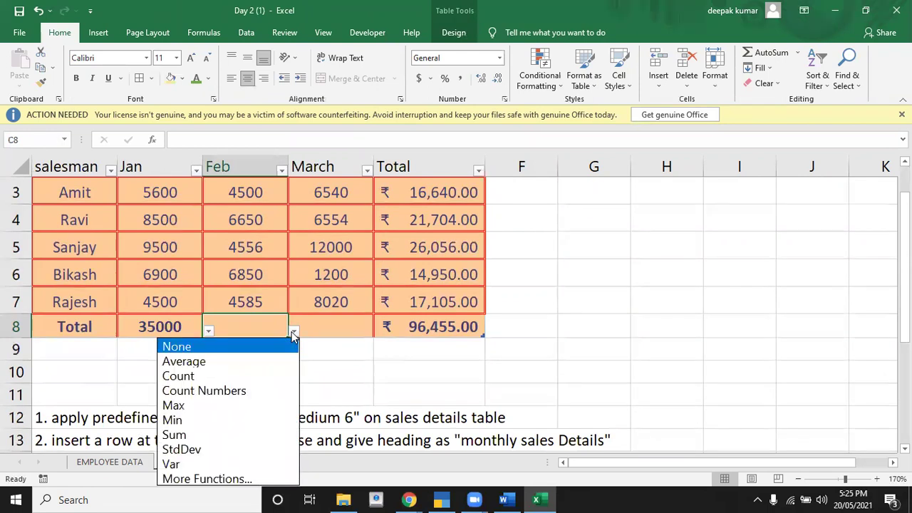
{"action": "left_click", "coordinate": [189, 434]}
{"action": "left_click", "coordinate": [338, 328]}
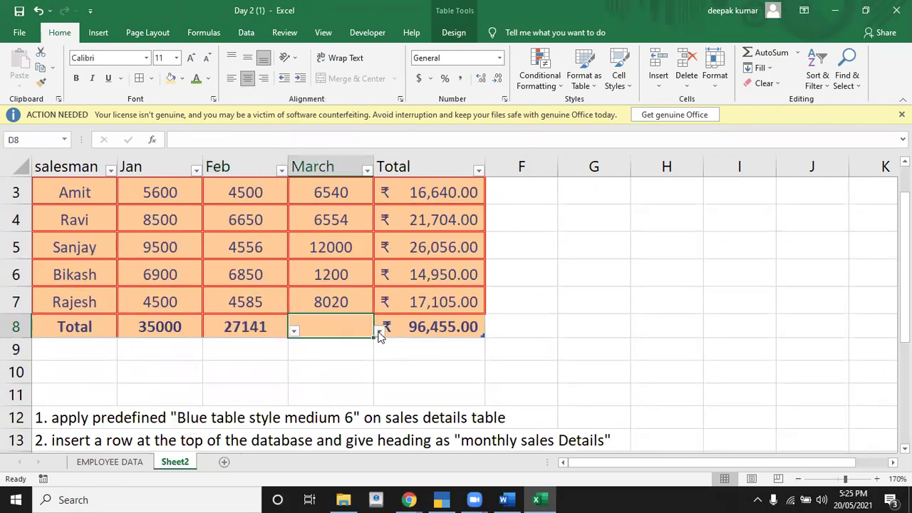
{"action": "left_click", "coordinate": [380, 333]}
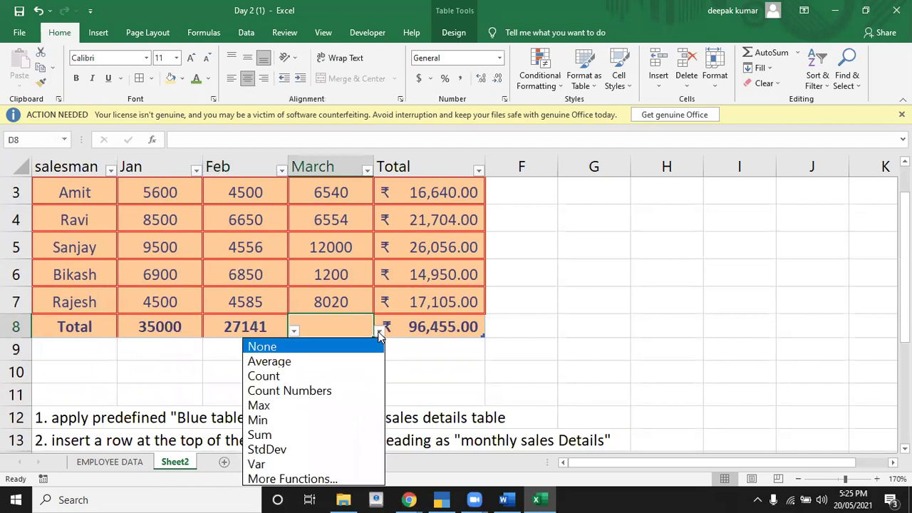
{"action": "left_click", "coordinate": [276, 435]}
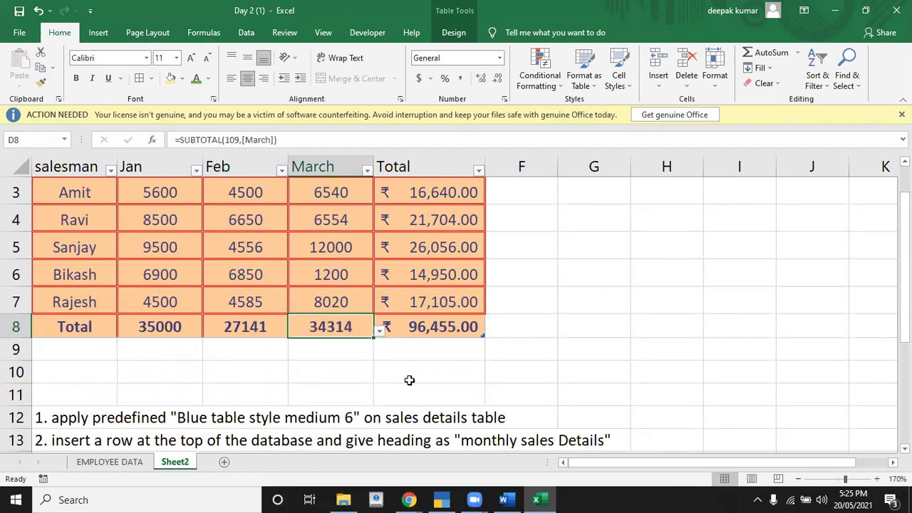
Set the Total row's E8 cell to Average, showing ₹ 19,291.00
{"action": "left_click", "coordinate": [455, 335]}
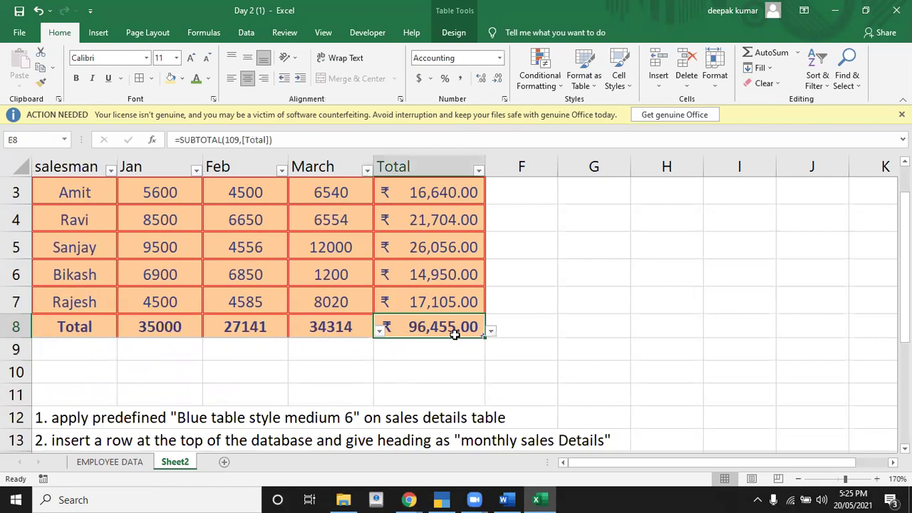
{"action": "key", "text": "Down"}
{"action": "key", "text": "Down"}
{"action": "key", "text": "Down"}
{"action": "key", "text": "Down"}
{"action": "key", "text": "Down"}
{"action": "key", "text": "Down"}
{"action": "key", "text": "Down"}
{"action": "key", "text": "Up"}
{"action": "key", "text": "Up"}
{"action": "key", "text": "Up"}
{"action": "key", "text": "Up"}
{"action": "key", "text": "Up"}
{"action": "key", "text": "Up"}
{"action": "key", "text": "Up"}
{"action": "key", "text": "Up"}
{"action": "key", "text": "Up"}
{"action": "key", "text": "Up"}
{"action": "key", "text": "Down"}
{"action": "key", "text": "Down"}
{"action": "key", "text": "Down"}
{"action": "key", "text": "Down"}
{"action": "key", "text": "Down"}
{"action": "key", "text": "Down"}
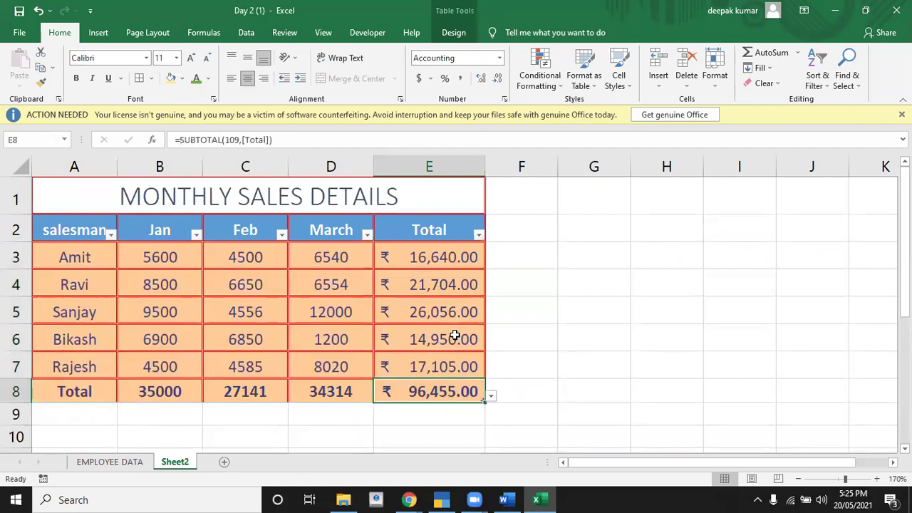
{"action": "left_click", "coordinate": [494, 399]}
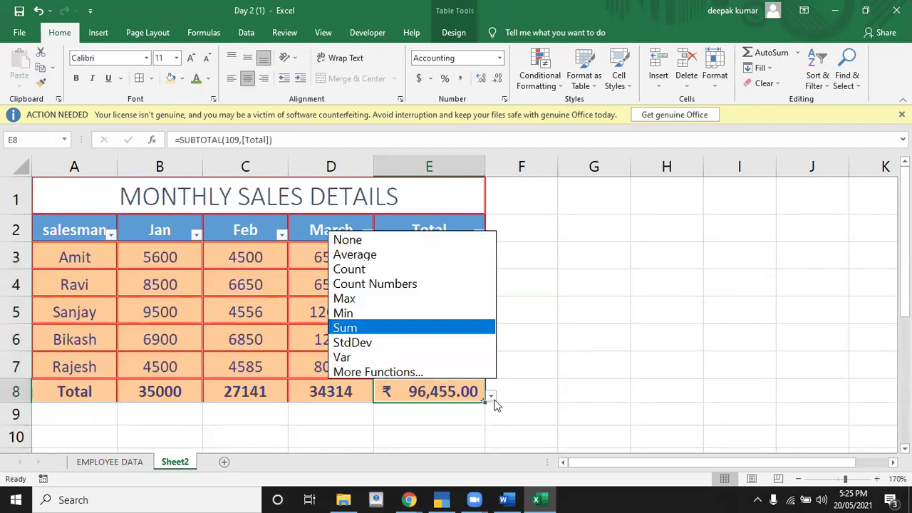
{"action": "left_click", "coordinate": [385, 258]}
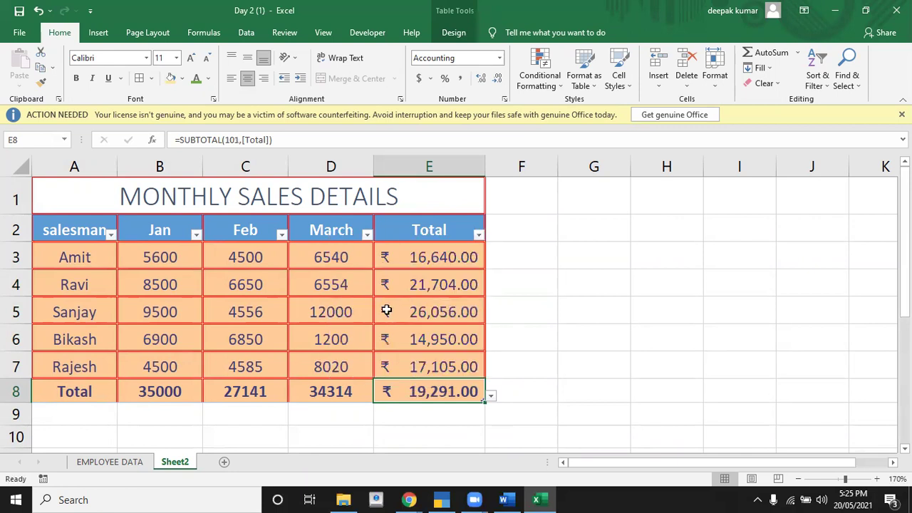
{"action": "left_click", "coordinate": [540, 296]}
{"action": "key", "text": "Left"}
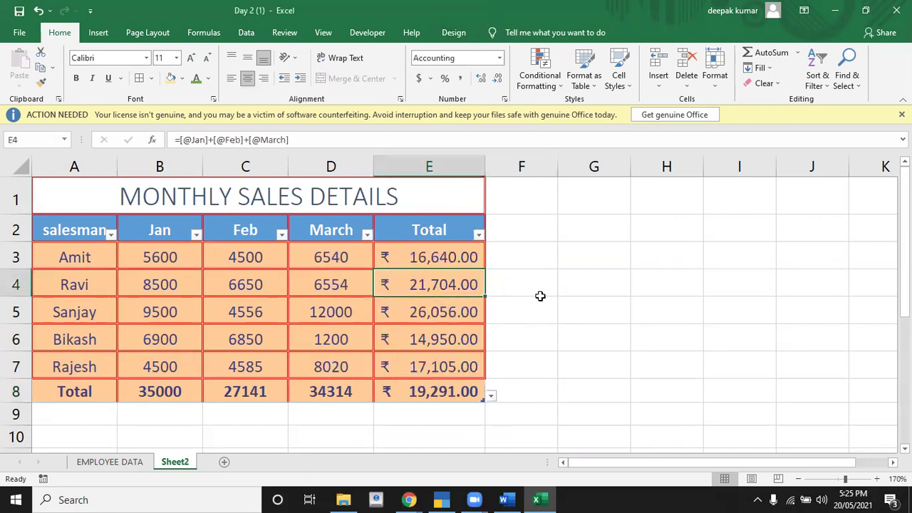
{"action": "key", "text": "Left"}
{"action": "key", "text": "Left"}
{"action": "key", "text": "Left"}
{"action": "key", "text": "Down"}
{"action": "key", "text": "Down"}
{"action": "key", "text": "Down"}
{"action": "key", "text": "Down"}
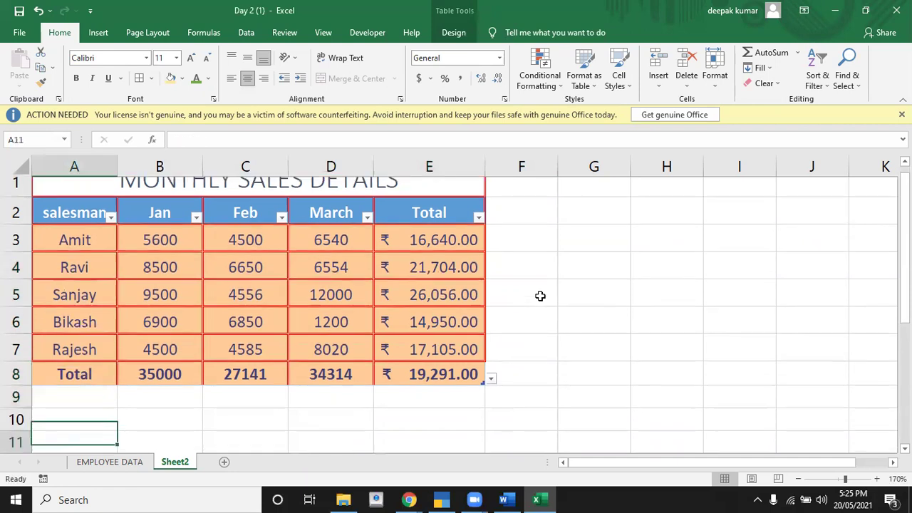
{"action": "key", "text": "Down"}
{"action": "key", "text": "Down"}
{"action": "key", "text": "Down"}
{"action": "key", "text": "Down"}
{"action": "key", "text": "Down"}
{"action": "key", "text": "Down"}
{"action": "key", "text": "Up"}
{"action": "key", "text": "Up"}
{"action": "key", "text": "Up"}
{"action": "key", "text": "Up"}
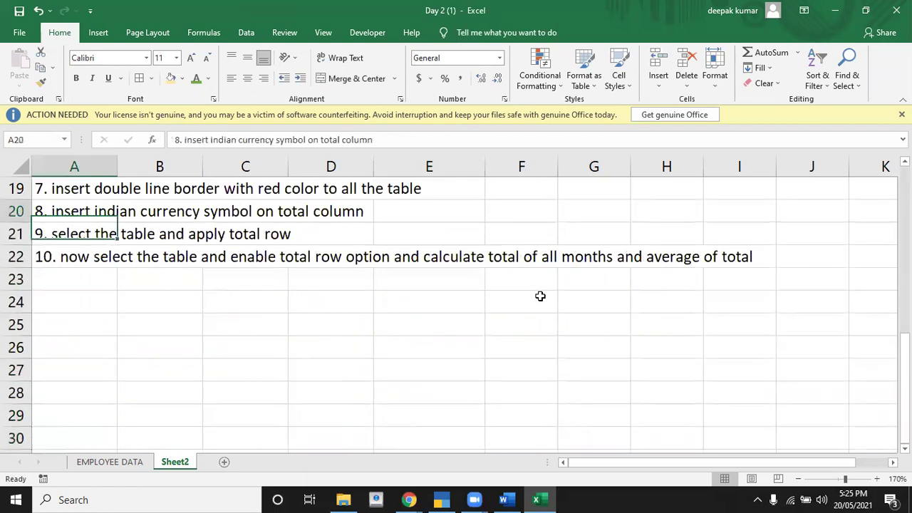
{"action": "key", "text": "Up"}
{"action": "key", "text": "Up"}
{"action": "key", "text": "Up"}
{"action": "key", "text": "Up"}
{"action": "key", "text": "Up"}
{"action": "key", "text": "Up"}
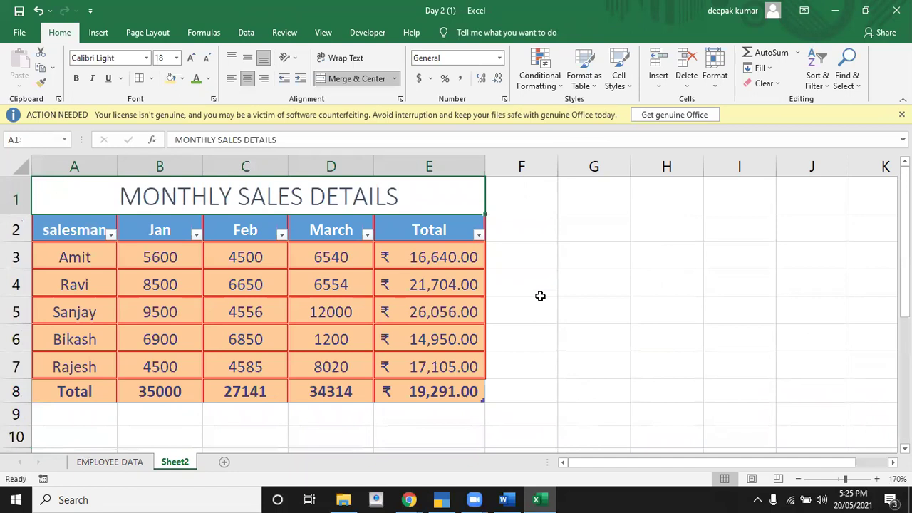